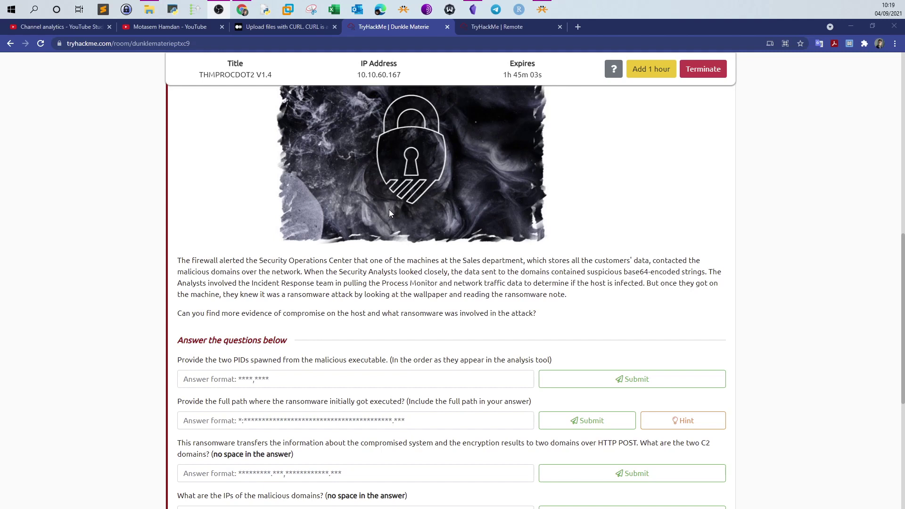
# Read the ransomware scenario and the list of questions in the Dunkle Materie room.
pyautogui.scroll(-4, 389, 210)
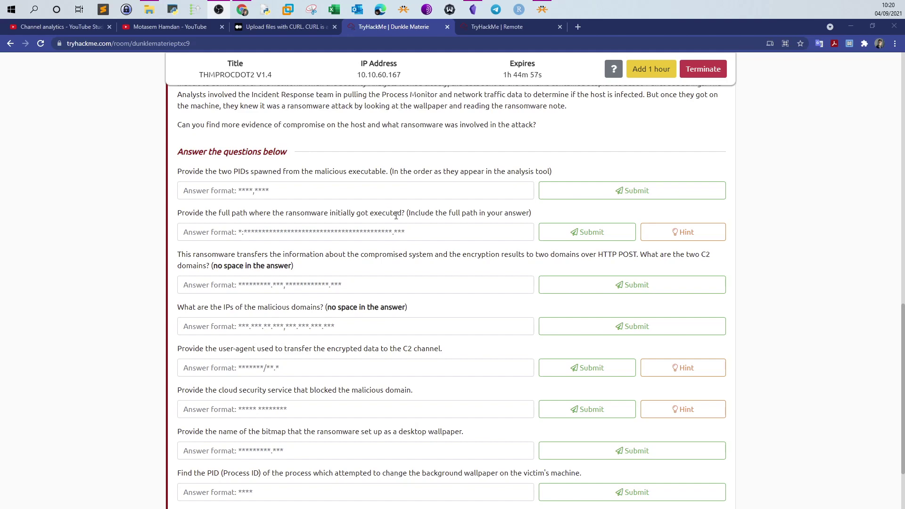
pyautogui.scroll(1, 396, 215)
pyautogui.scroll(-3, 324, 198)
pyautogui.scroll(3, 325, 198)
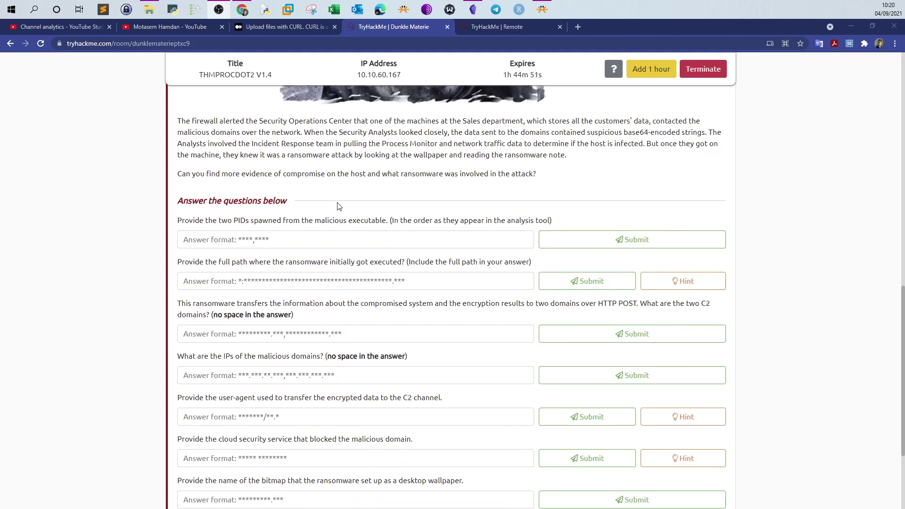
pyautogui.scroll(1, 510, 152)
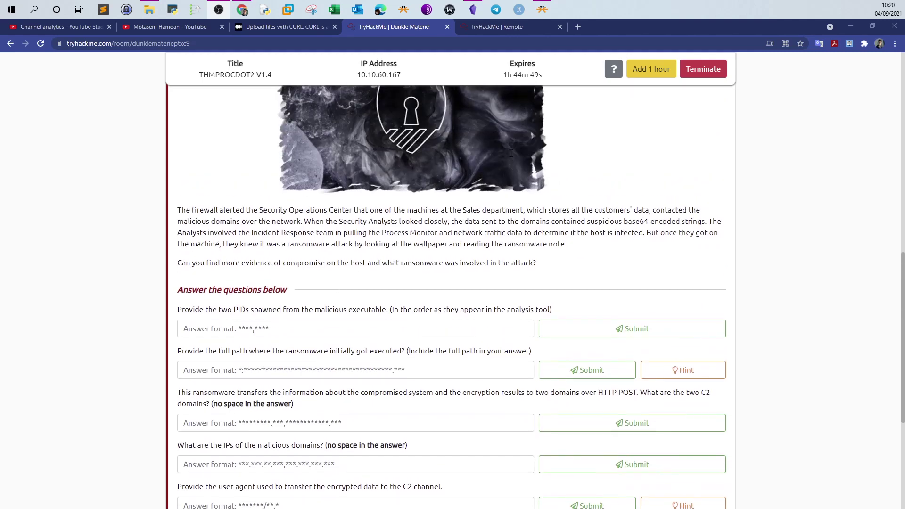
# On the remote machine, open the Analysis Files folder and the win64 folder inside procdot_1_22_57_windows.
pyautogui.click(516, 33)
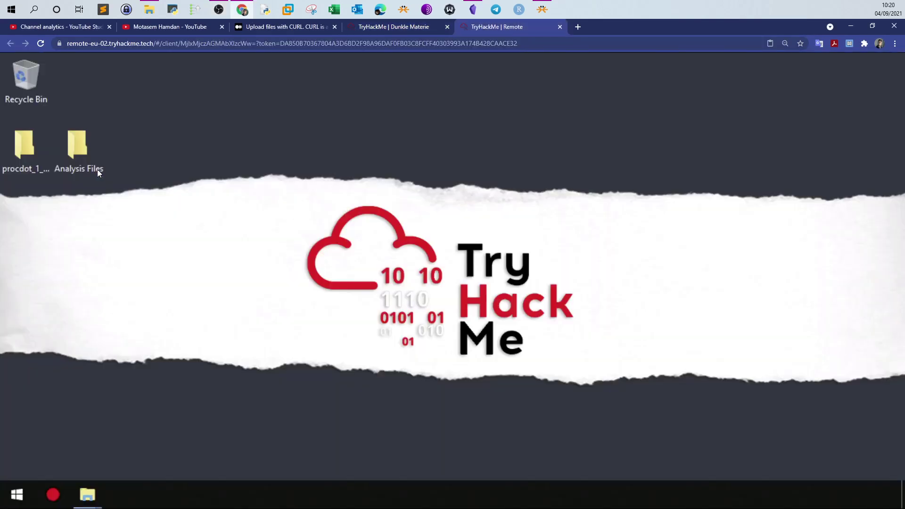
pyautogui.doubleClick(91, 170)
pyautogui.doubleClick(36, 168)
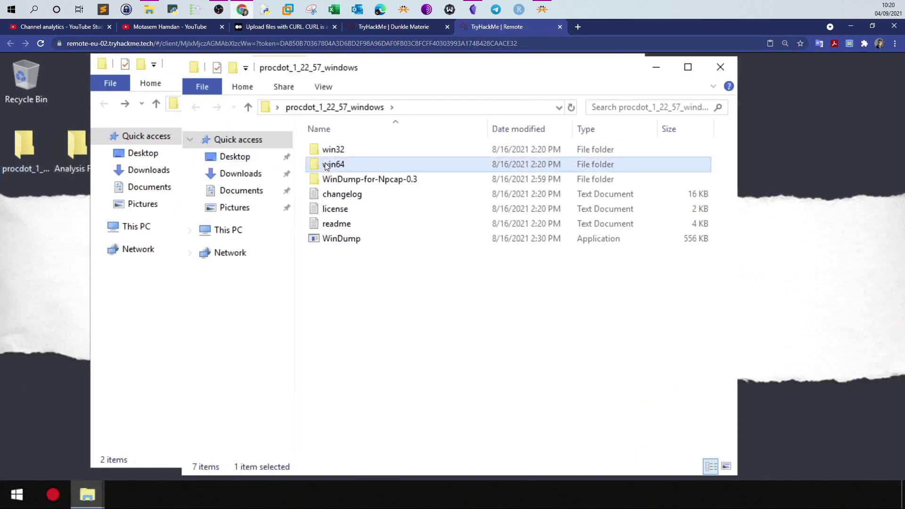
pyautogui.doubleClick(324, 163)
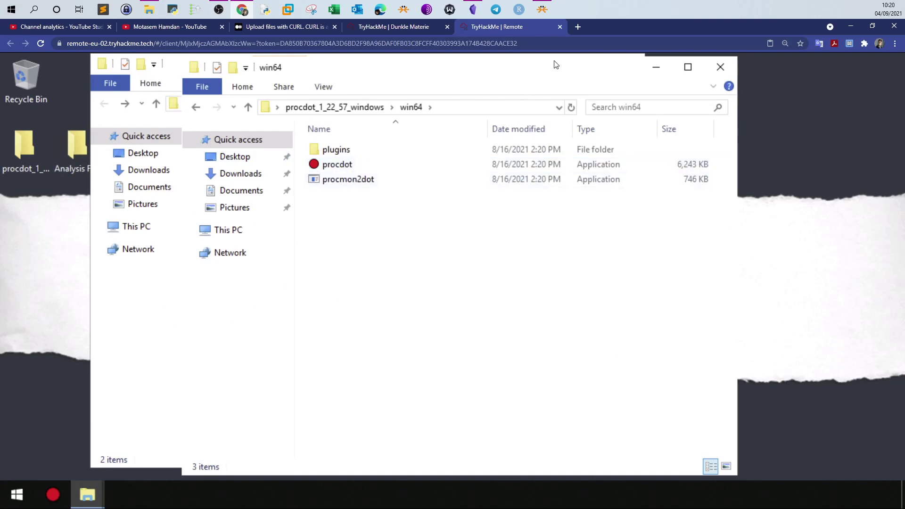
# Search the web for PROCdot in a new browser tab and open the ProcDOT home page.
pyautogui.click(578, 30)
pyautogui.write('PROCdot')
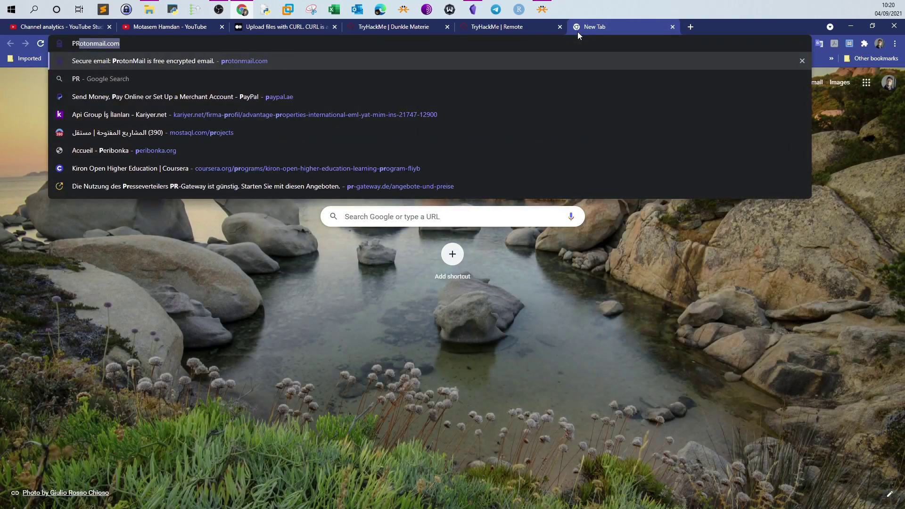
pyautogui.press('Return')
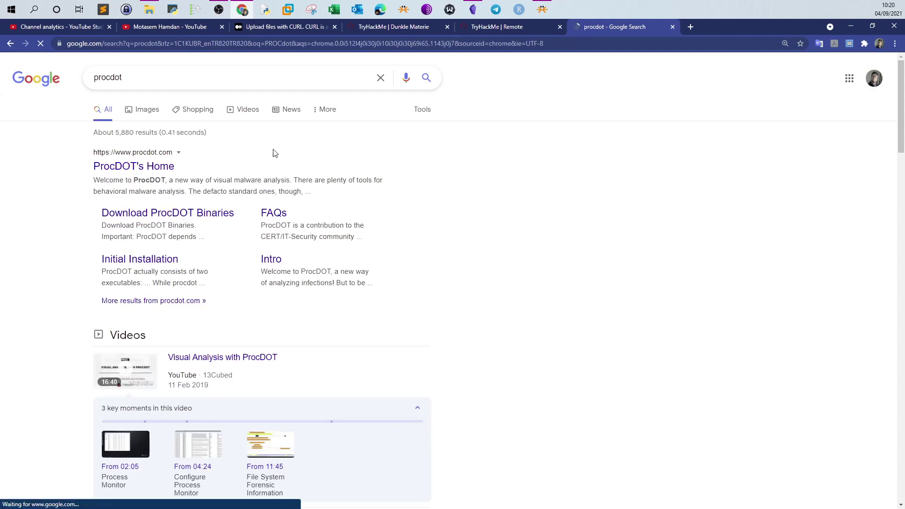
pyautogui.click(134, 166)
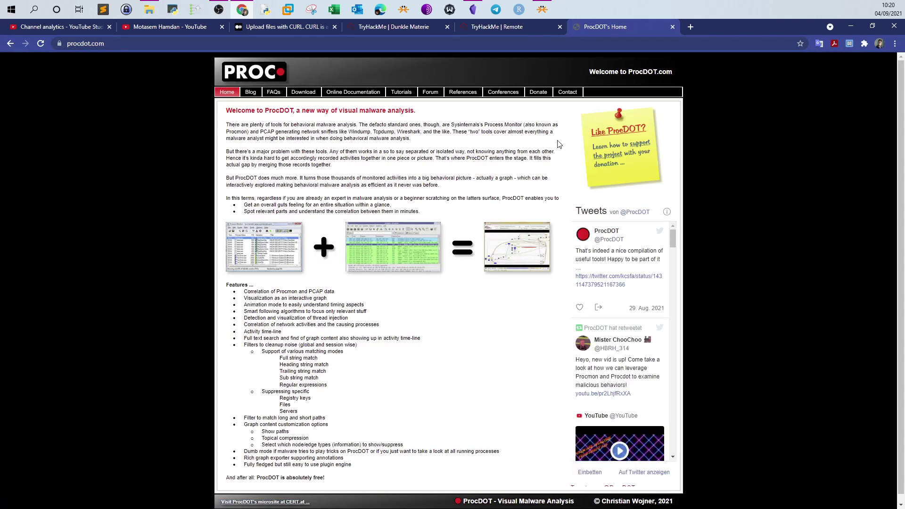
# Read the ProcDOT introduction and its feature on correlating Procmon and PCAP data.
pyautogui.click(897, 43)
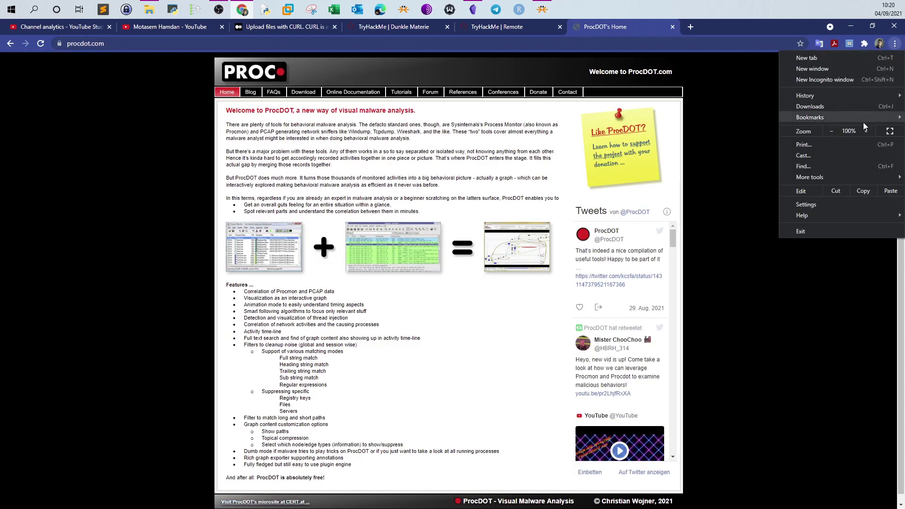
pyautogui.click(464, 161)
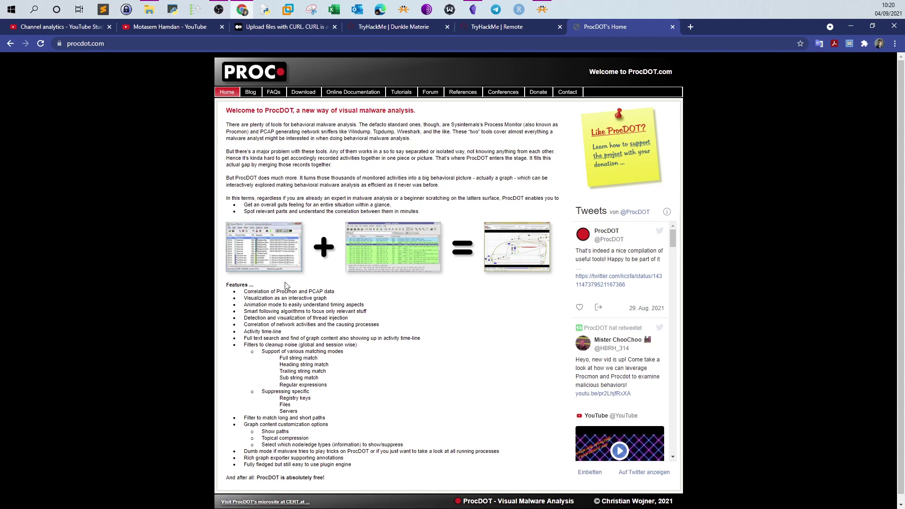
pyautogui.moveTo(276, 291); pyautogui.dragTo(299, 290)
pyautogui.moveTo(309, 292); pyautogui.dragTo(322, 290)
pyautogui.click(338, 297)
# Back on the remote machine, close the win64 folder and examine the traffic capture and Logfile.CSV in Analysis Files.
pyautogui.click(483, 28)
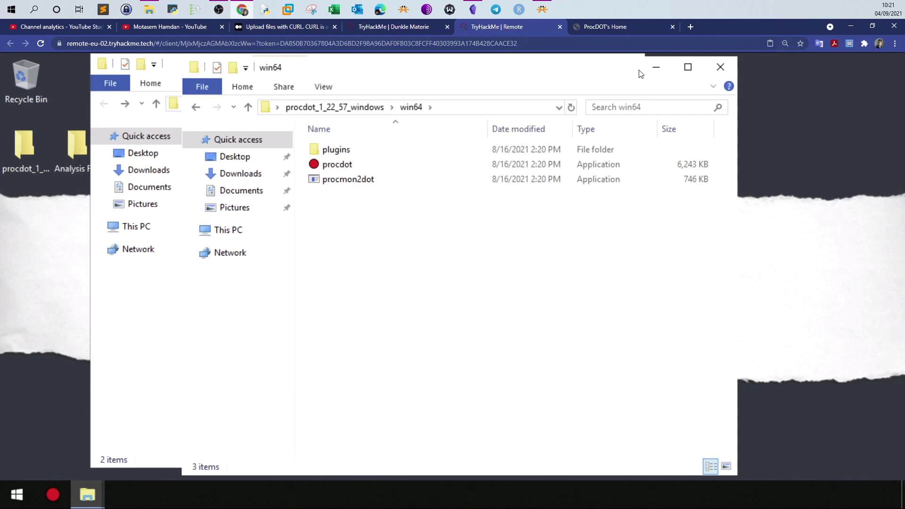
pyautogui.click(716, 69)
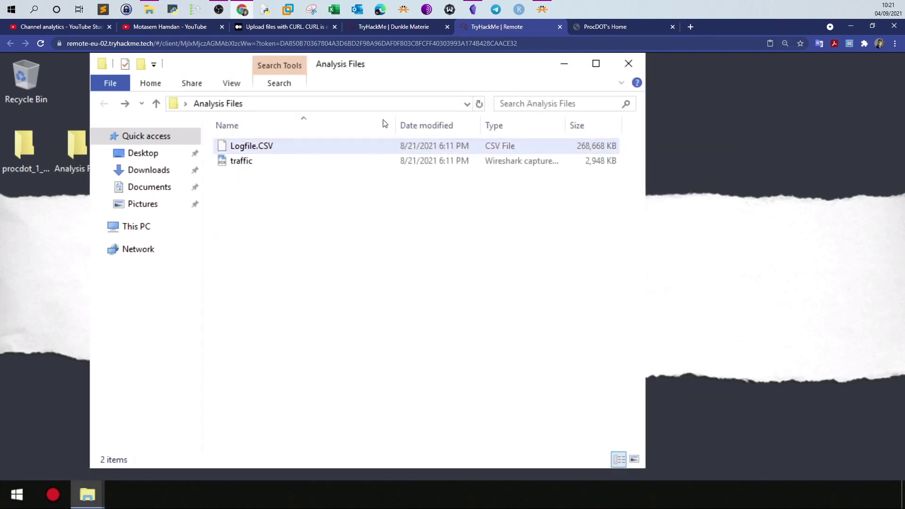
pyautogui.moveTo(343, 68); pyautogui.dragTo(423, 70)
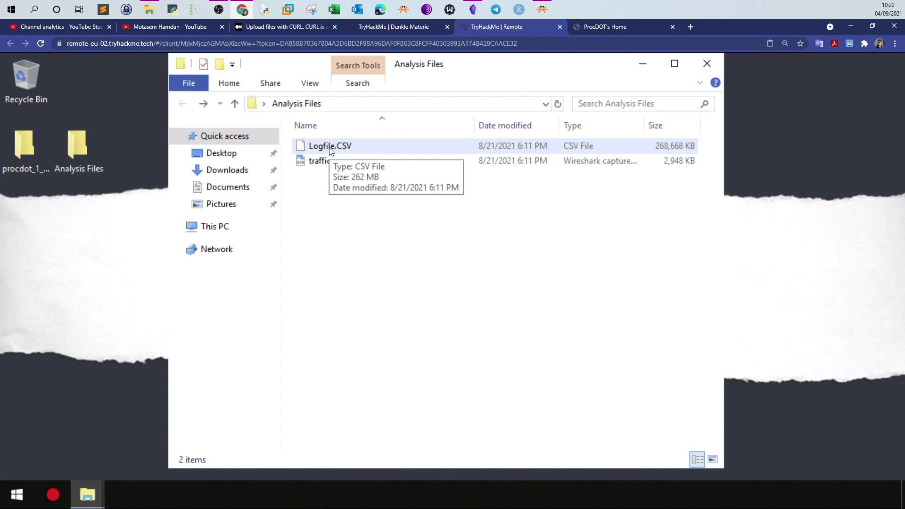
pyautogui.click(329, 161)
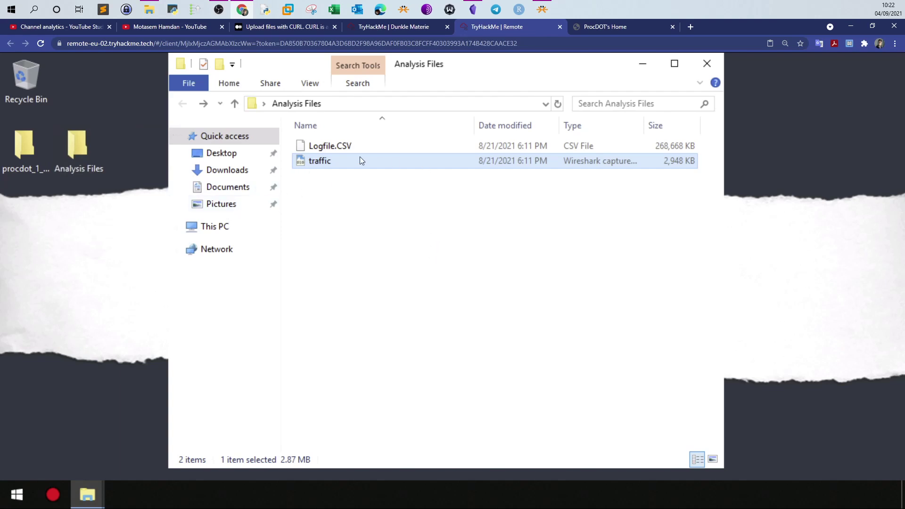
pyautogui.click(319, 147)
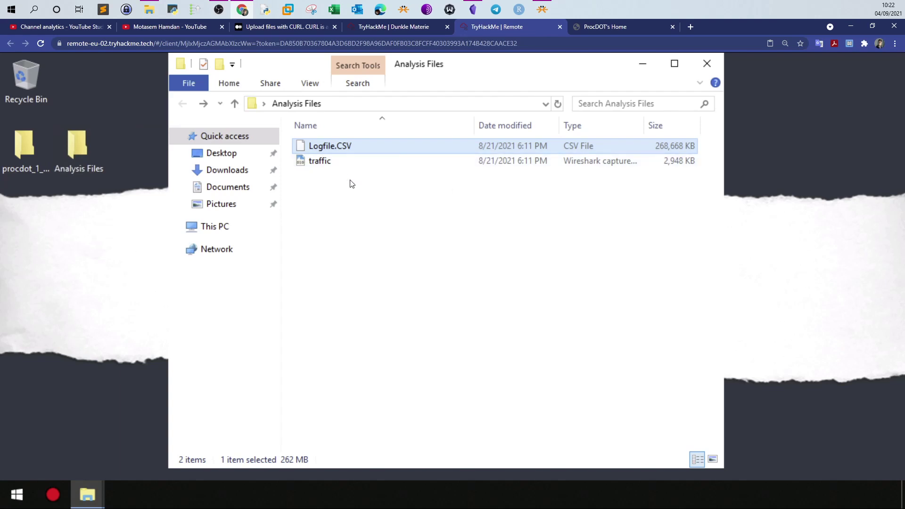
# Run procdot as administrator from the win64 folder of procdot_1_22_57_windows.
pyautogui.click(28, 161)
pyautogui.doubleClick(27, 159)
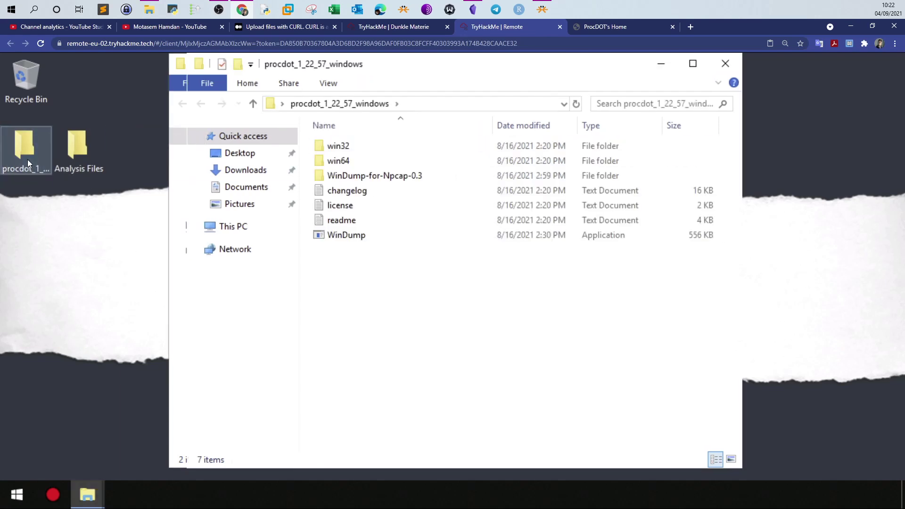
pyautogui.doubleClick(346, 163)
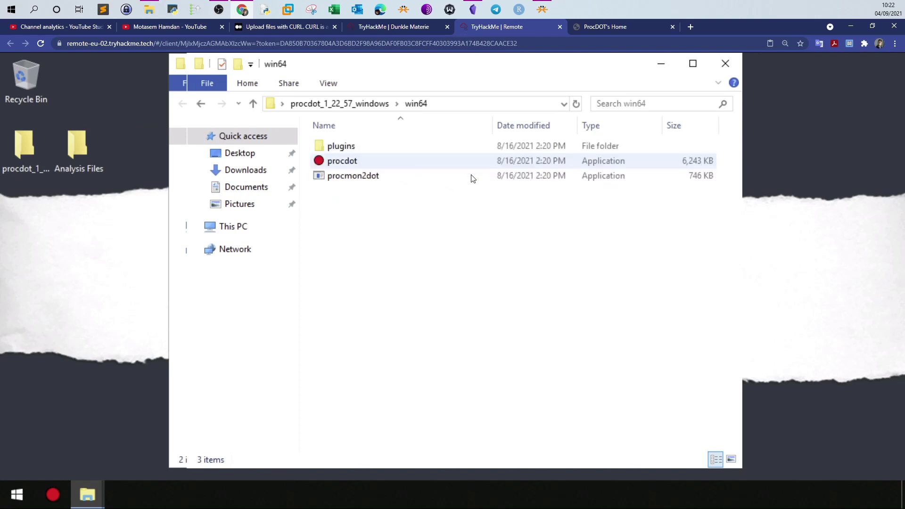
pyautogui.click(351, 161)
pyautogui.rightClick(355, 163)
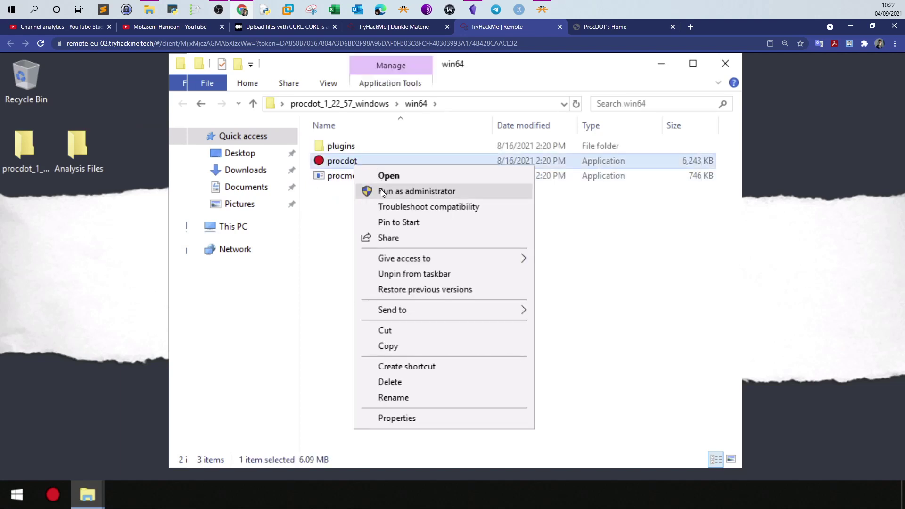
pyautogui.click(384, 192)
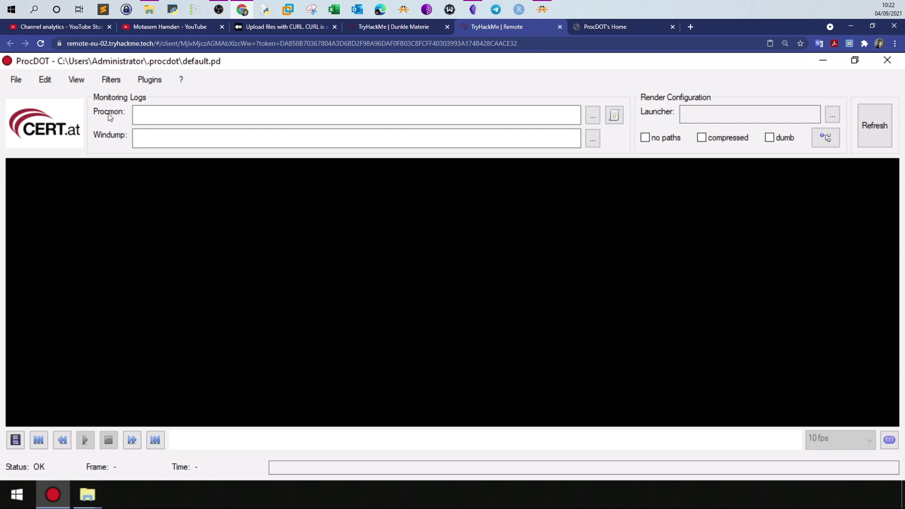
# Load Logfile.CSV from Analysis Files as the Procmon log and bring up the list for choosing the first relevant process.
pyautogui.click(592, 115)
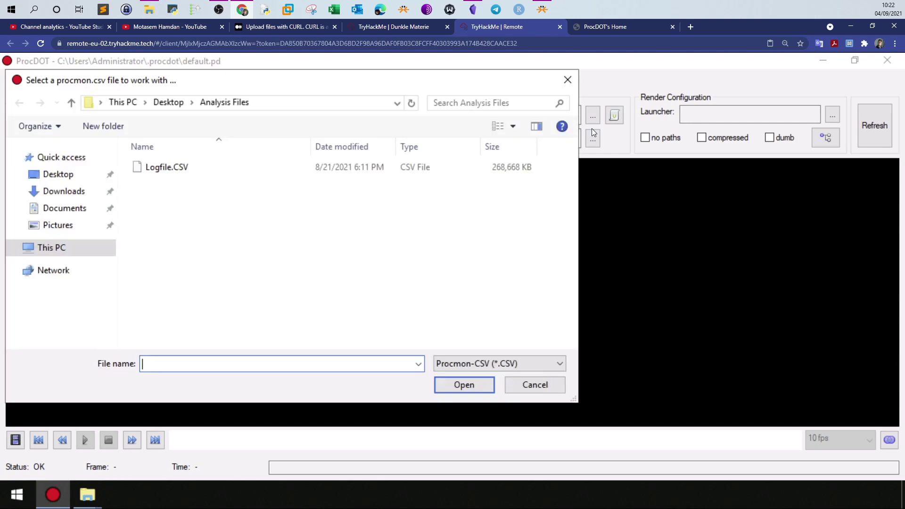
pyautogui.doubleClick(155, 169)
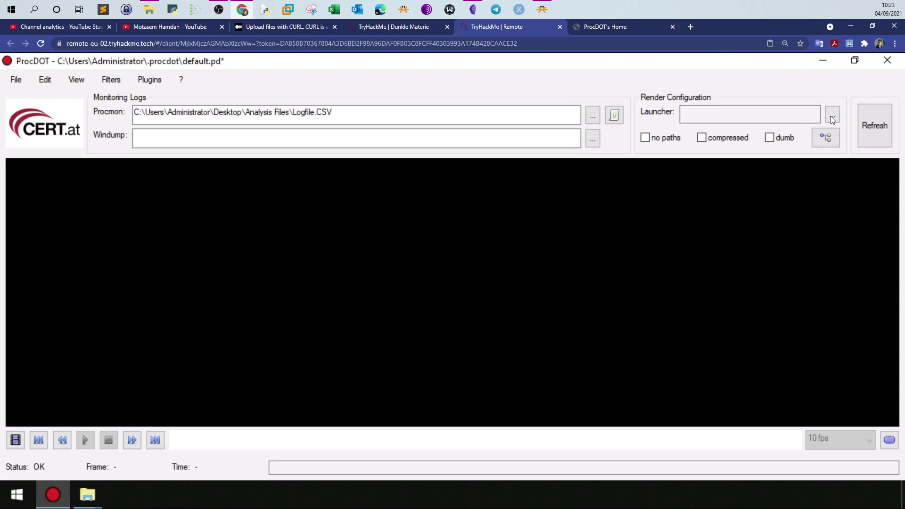
pyautogui.click(874, 125)
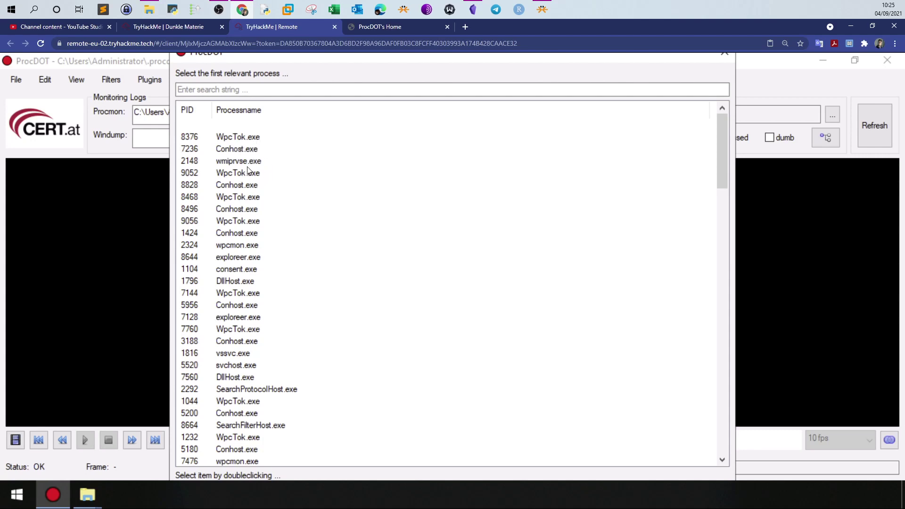
# Look up the listed WpcTok.exe process by searching the web for WPCtok.exe, and read the answer to "What is WpcTok exe?".
pyautogui.click(237, 201)
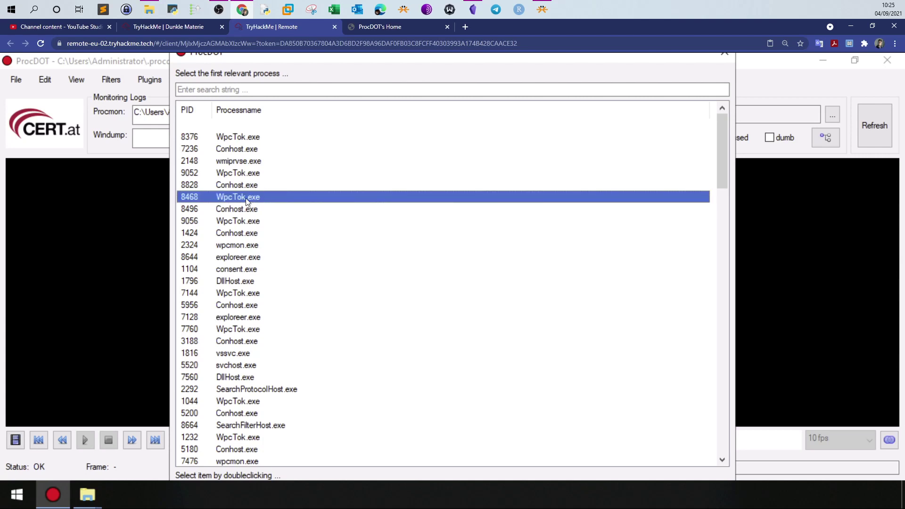
pyautogui.click(465, 27)
pyautogui.click(267, 28)
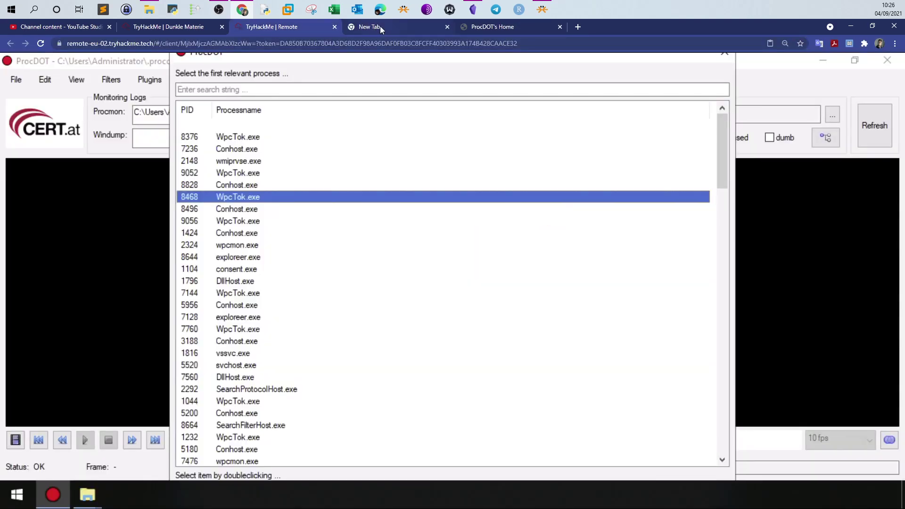
pyautogui.click(380, 27)
pyautogui.write('WPCtol.')
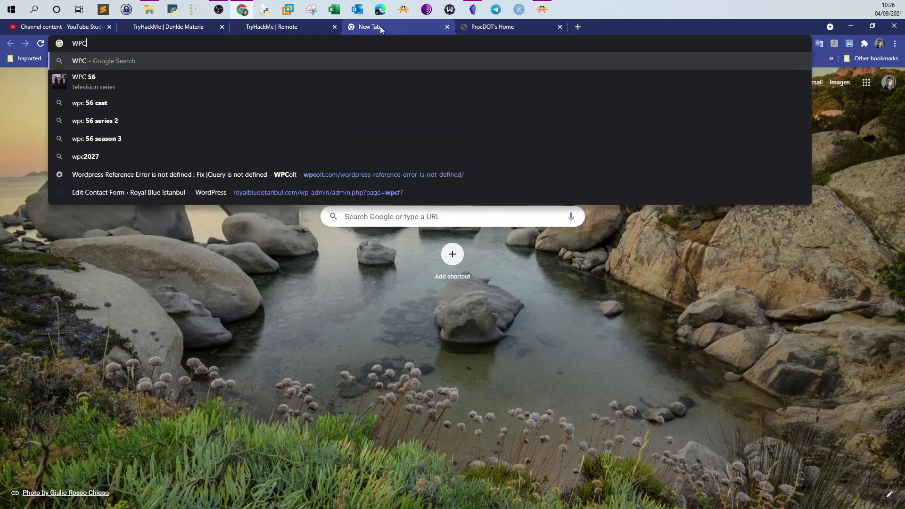
pyautogui.press('BackSpace')
pyautogui.press('BackSpace')
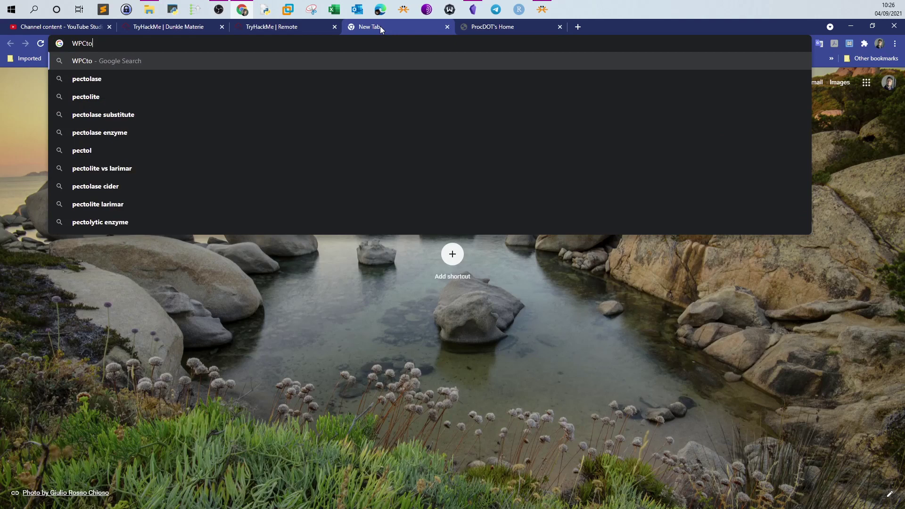
pyautogui.write('k.exe')
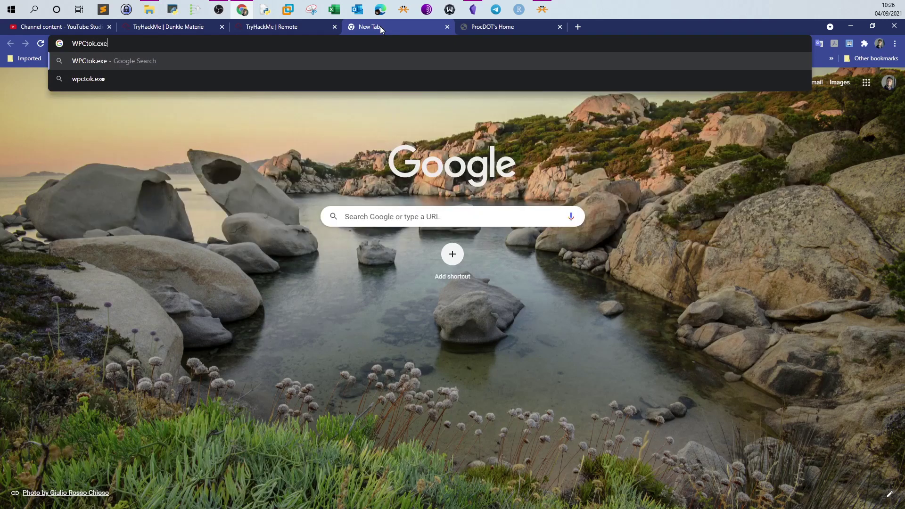
pyautogui.press('Return')
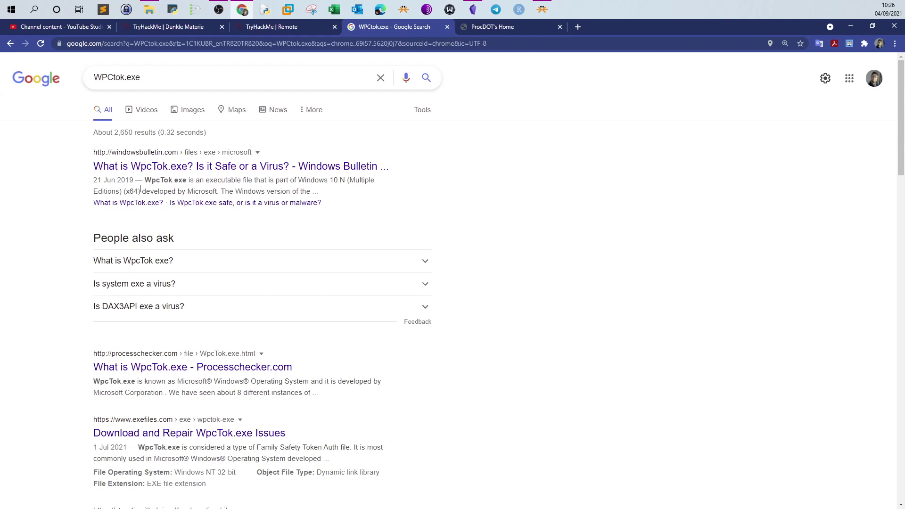
pyautogui.click(165, 265)
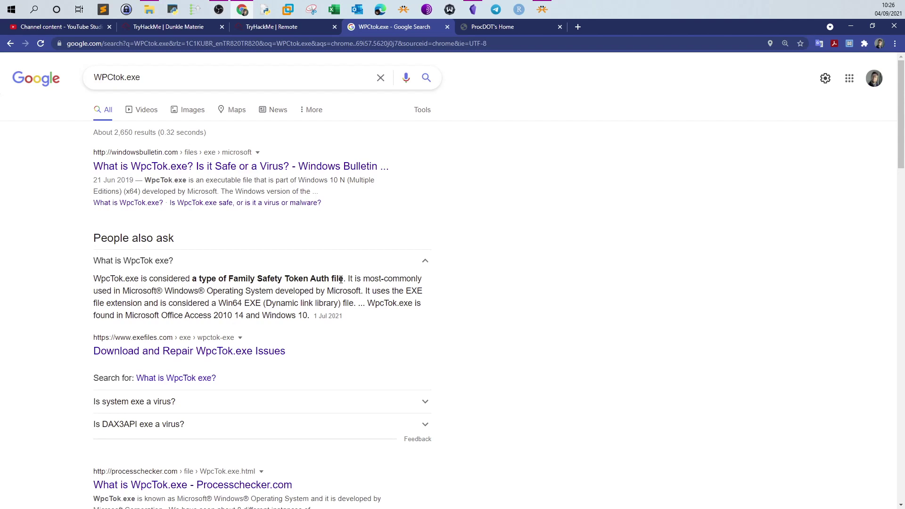
pyautogui.moveTo(345, 279); pyautogui.dragTo(207, 279)
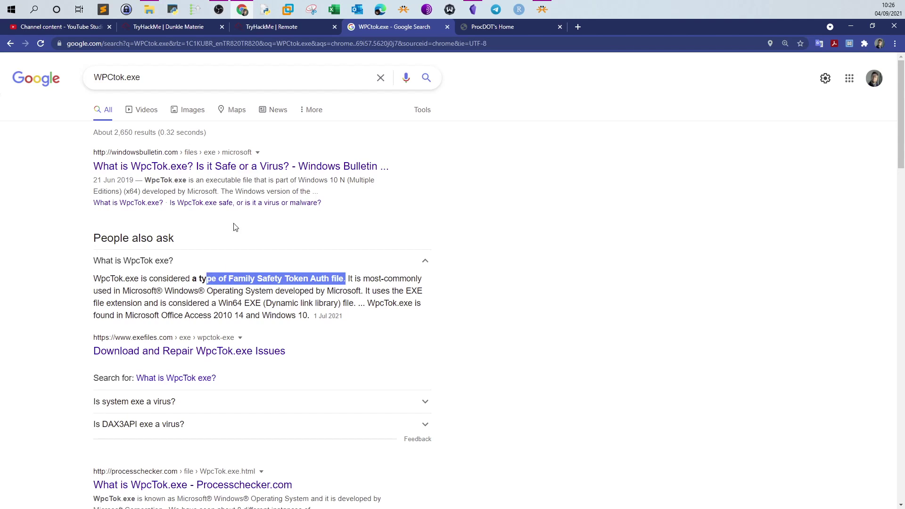
# Pick out consent.exe in the remote machine's process list and search the web for consent.exe.
pyautogui.click(262, 29)
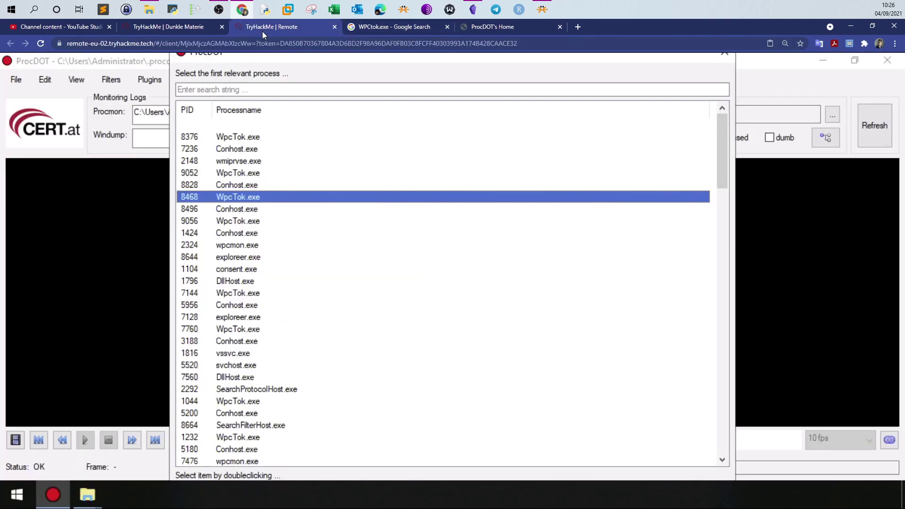
pyautogui.click(246, 269)
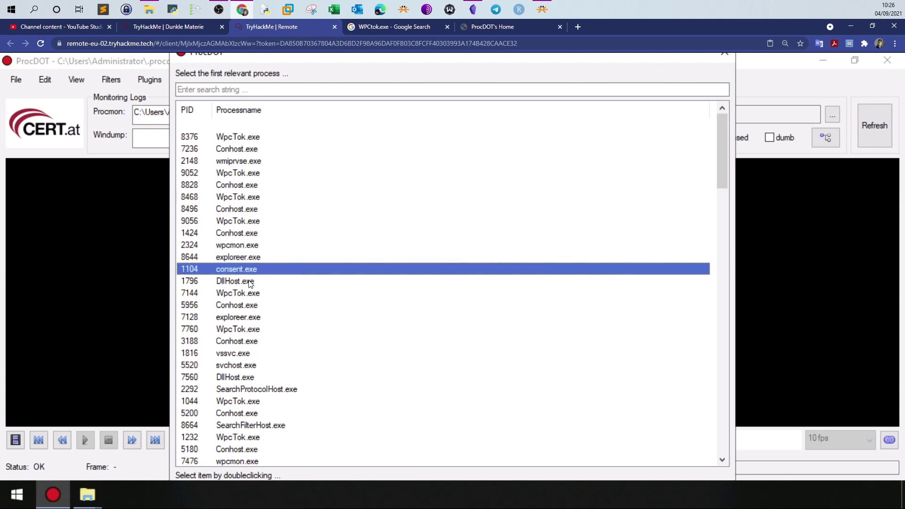
pyautogui.click(250, 282)
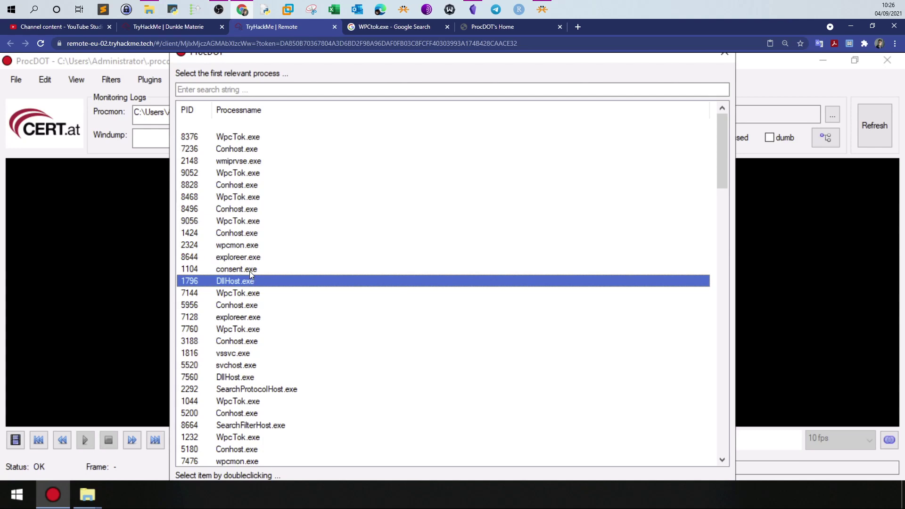
pyautogui.click(250, 270)
pyautogui.click(400, 27)
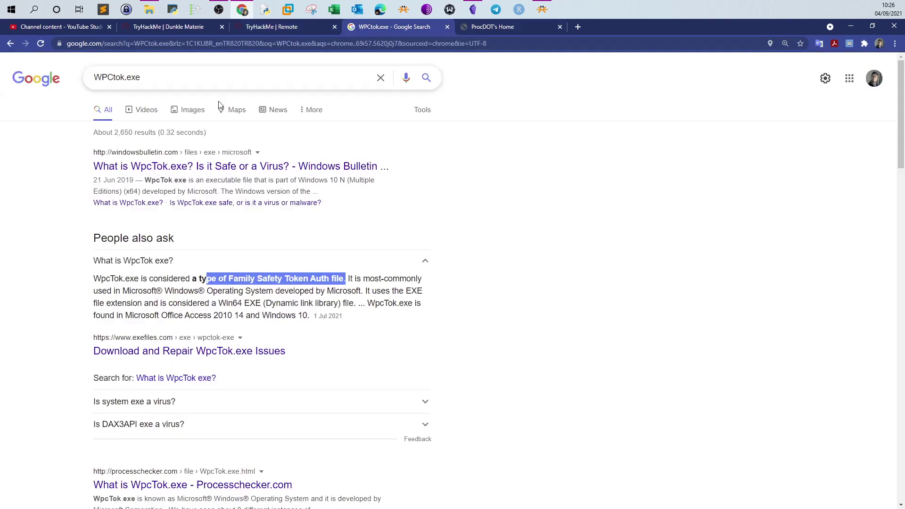
pyautogui.moveTo(125, 78); pyautogui.dragTo(71, 84)
pyautogui.press('BackSpace')
pyautogui.write('consent')
pyautogui.press('Return')
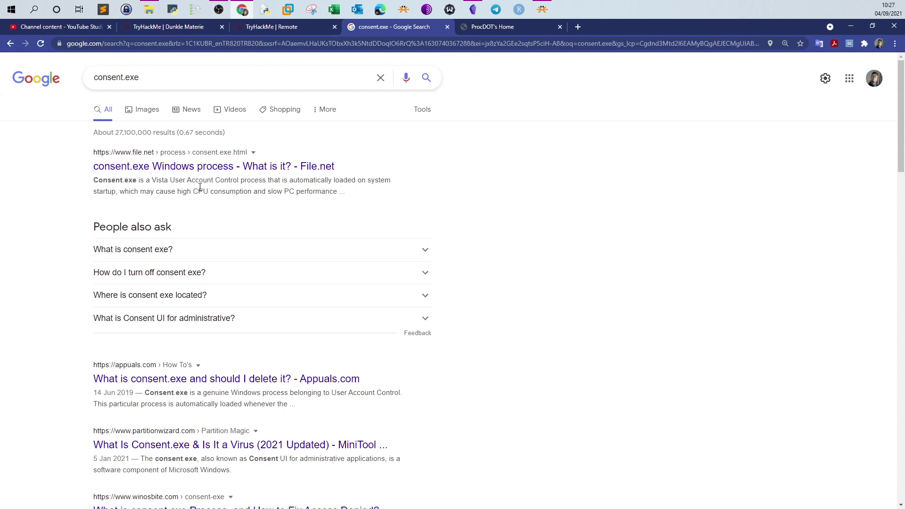
# Back in the remote machine's process list, compare the two exploreer.exe entries and their PIDs.
pyautogui.click(266, 27)
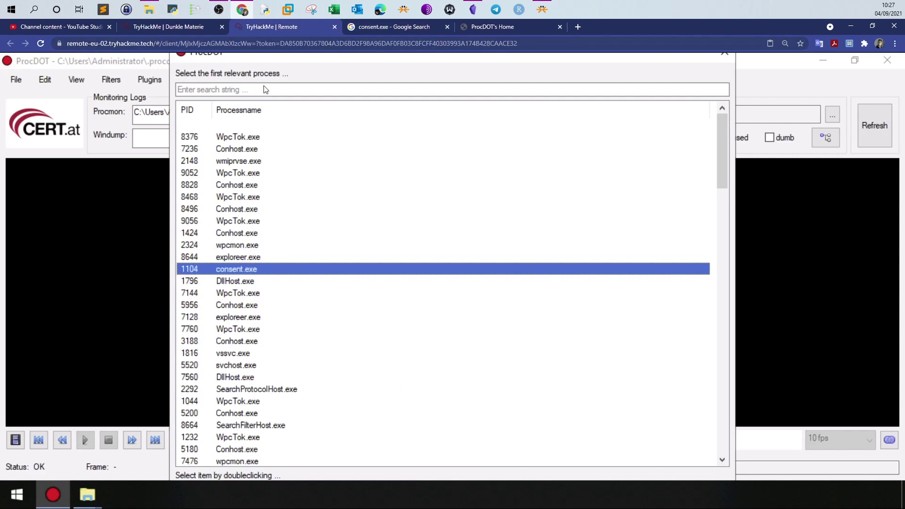
pyautogui.click(252, 281)
pyautogui.click(251, 294)
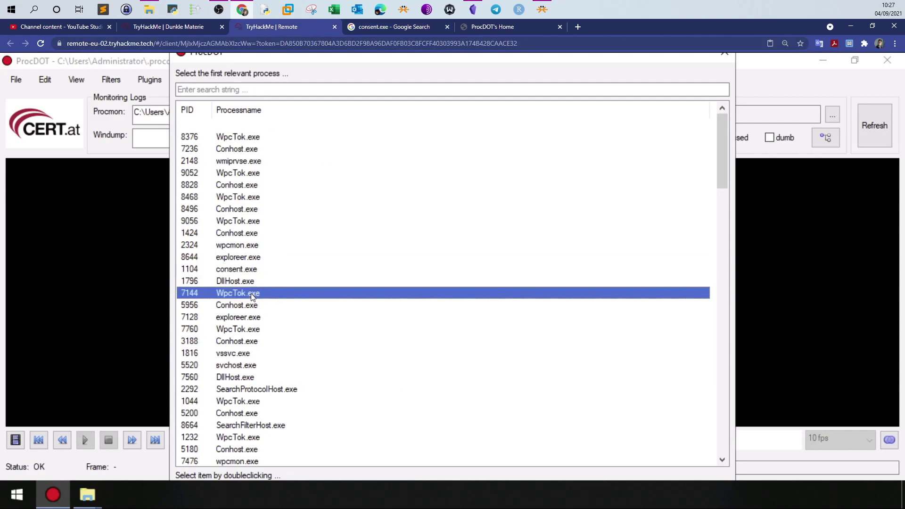
pyautogui.click(254, 305)
pyautogui.click(257, 319)
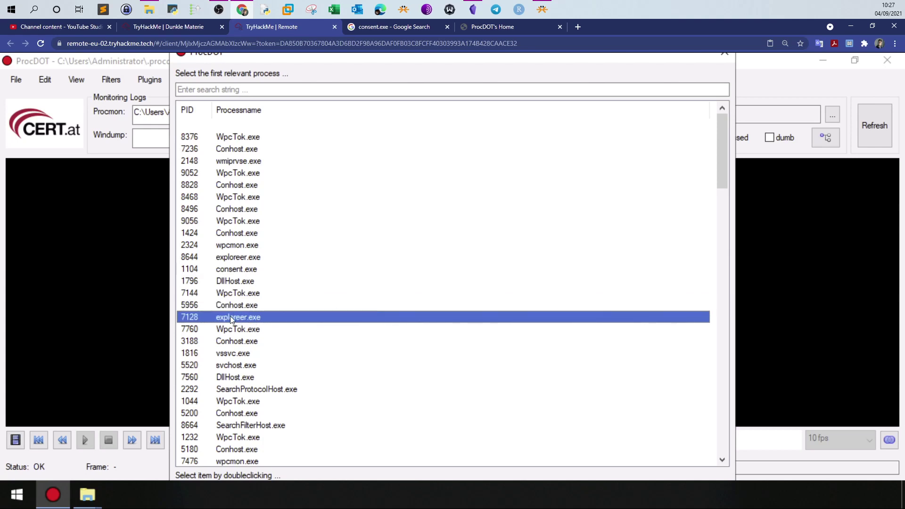
pyautogui.click(198, 259)
pyautogui.click(198, 319)
pyautogui.click(197, 259)
pyautogui.click(197, 307)
pyautogui.click(198, 319)
pyautogui.click(202, 260)
pyautogui.click(211, 319)
# Look through the rest of the process list for other suspicious names, returning to the two exploreer.exe entries.
pyautogui.scroll(-2, 253, 387)
pyautogui.scroll(-1, 252, 386)
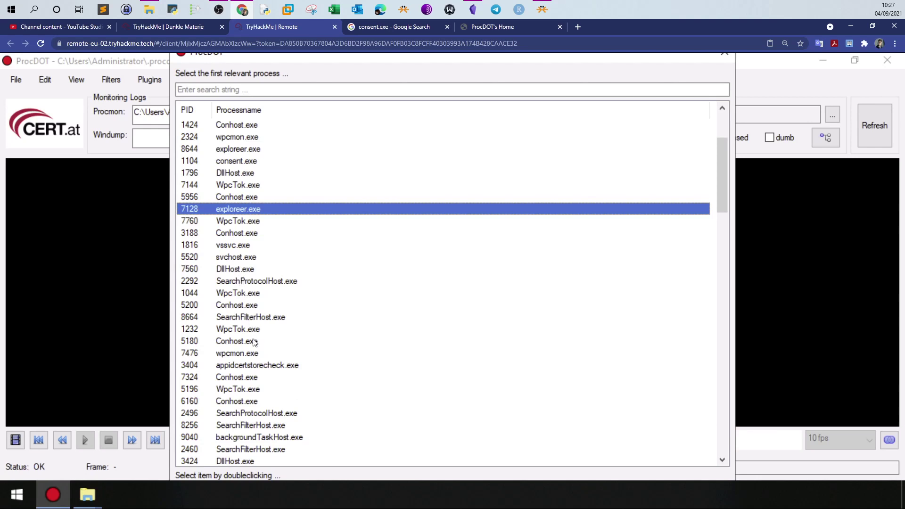
pyautogui.scroll(-3, 255, 342)
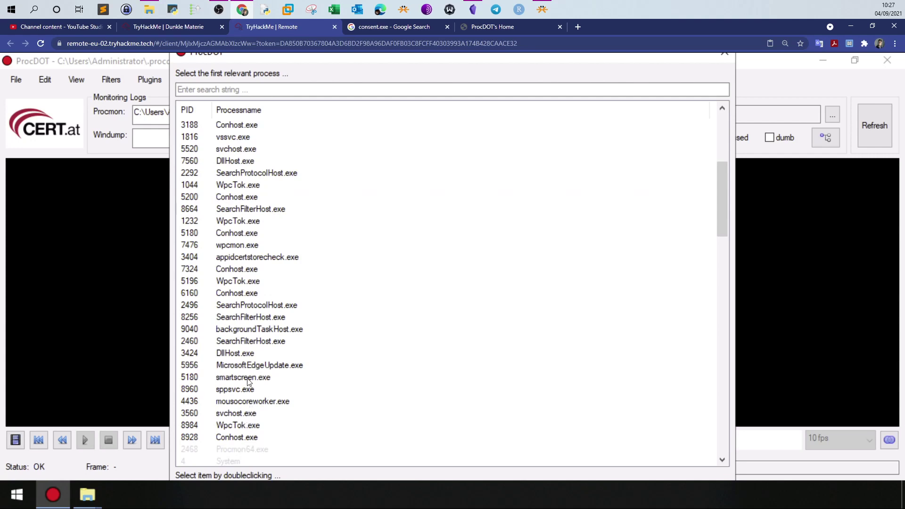
pyautogui.scroll(5, 256, 356)
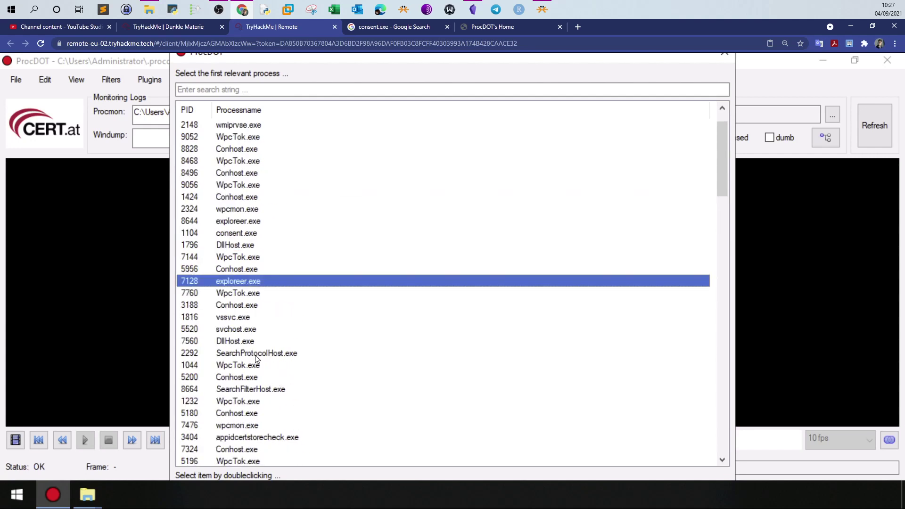
pyautogui.scroll(1, 255, 357)
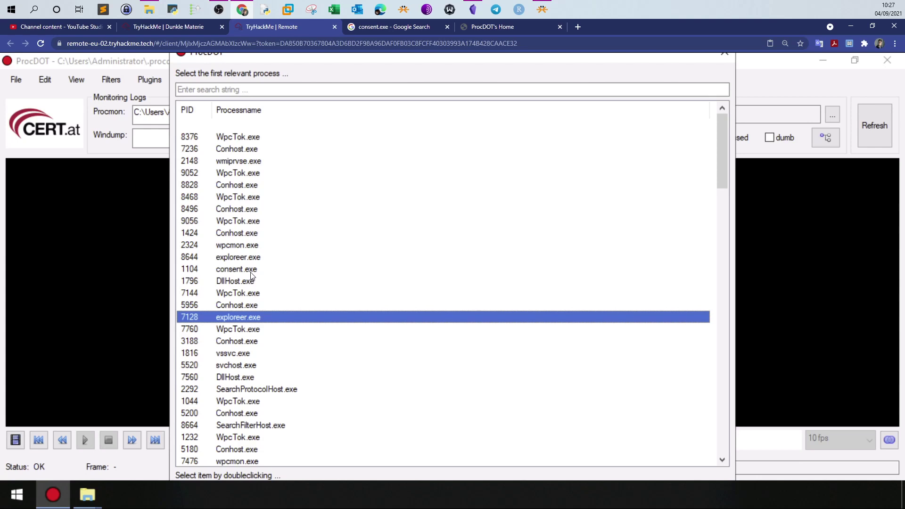
pyautogui.click(219, 258)
pyautogui.click(220, 319)
# Recheck both exploreer.exe PIDs and submit 8644,7128 as the room's answer for the two PIDs spawned from the malicious executable.
pyautogui.click(170, 28)
pyautogui.scroll(-1, 362, 237)
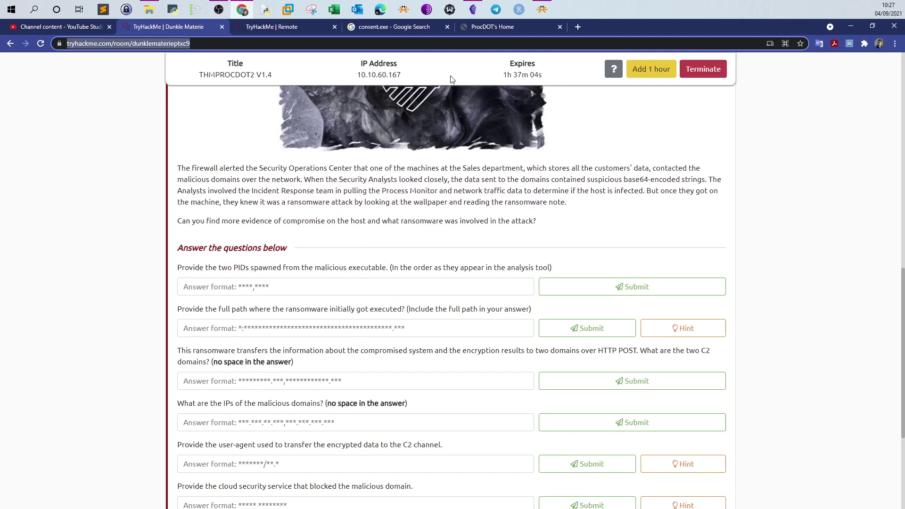
pyautogui.click(493, 27)
pyautogui.click(374, 27)
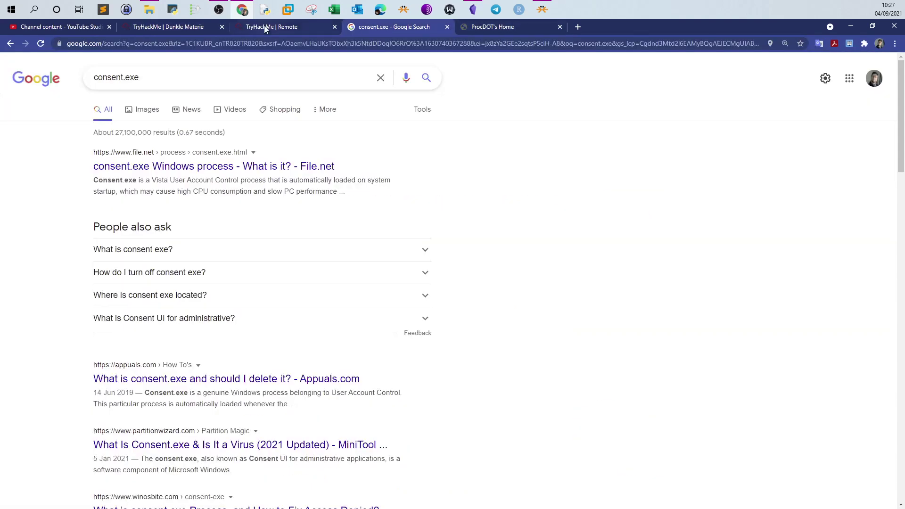
pyautogui.click(264, 26)
pyautogui.click(198, 259)
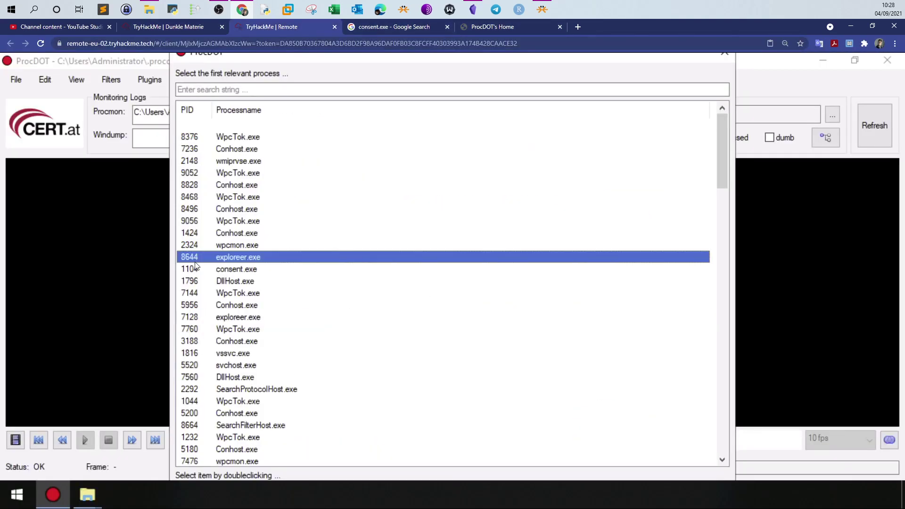
pyautogui.click(200, 320)
pyautogui.click(156, 32)
pyautogui.click(248, 285)
pyautogui.write('8644,')
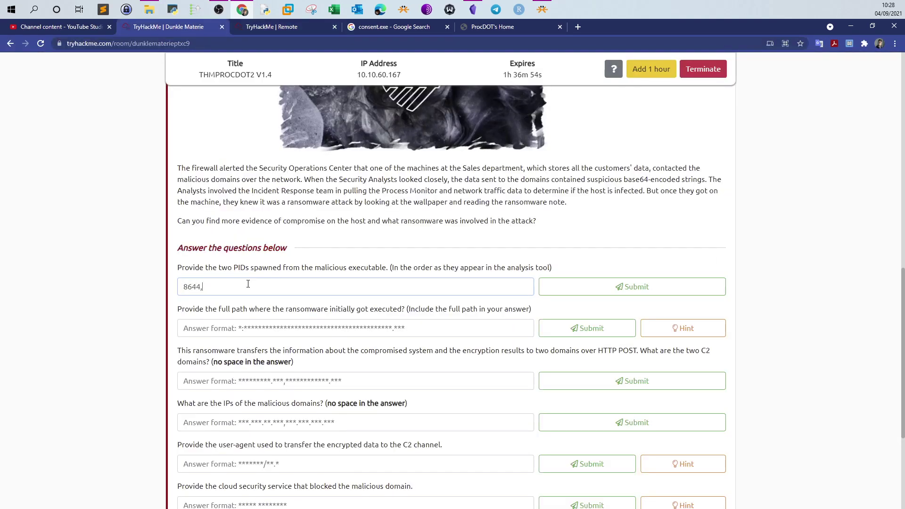
pyautogui.write('7128')
pyautogui.click(693, 288)
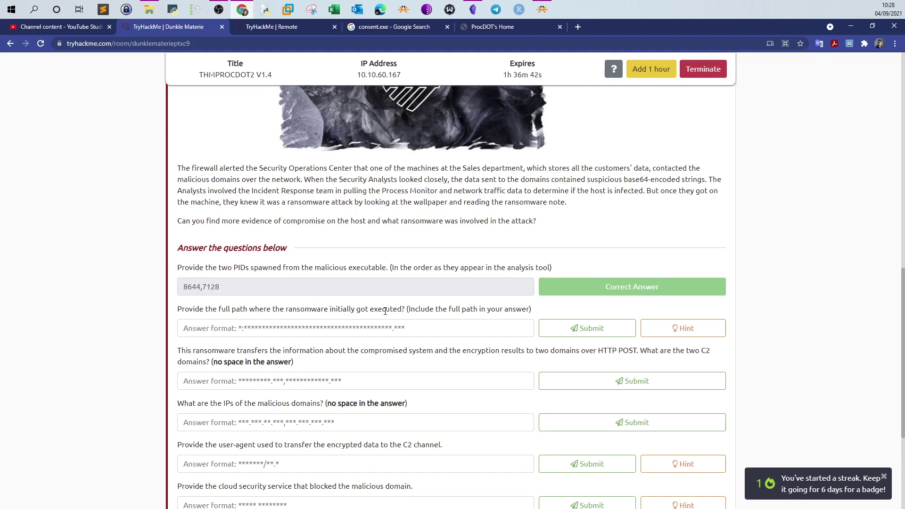
# Read the room's question asking for the full path where the ransomware initially got executed.
pyautogui.scroll(-1, 385, 311)
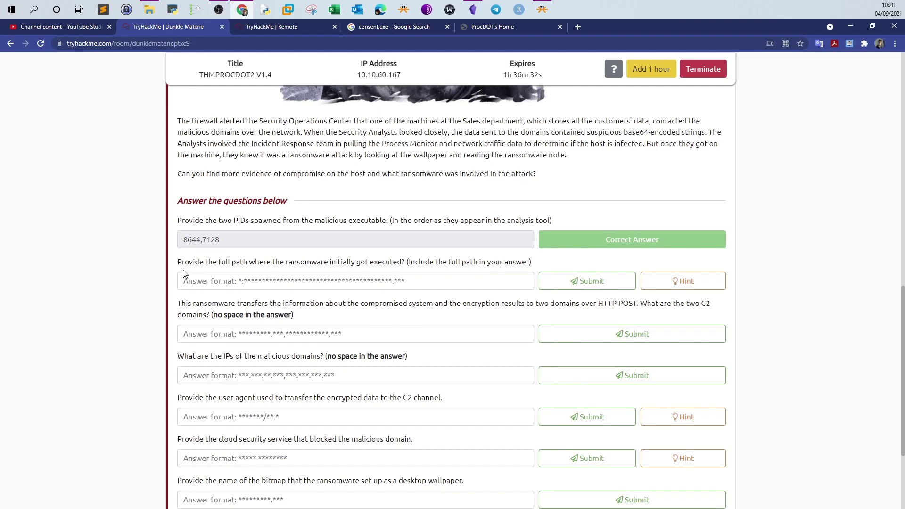
pyautogui.moveTo(178, 263); pyautogui.dragTo(522, 264)
pyautogui.click(534, 268)
pyautogui.tripleClick(531, 262)
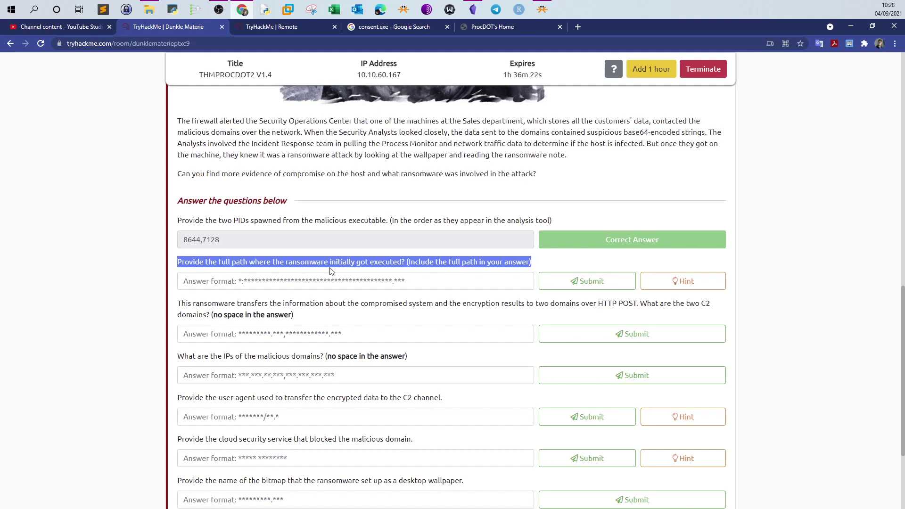
# On the remote machine, choose the System process with PID 4 as the launcher and start the Procmon log analysis.
pyautogui.click(315, 28)
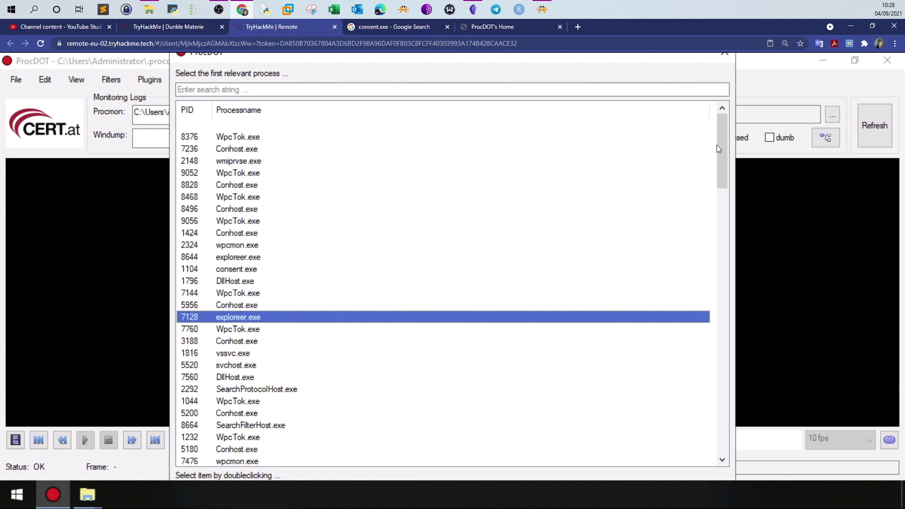
pyautogui.moveTo(720, 147); pyautogui.dragTo(702, 266)
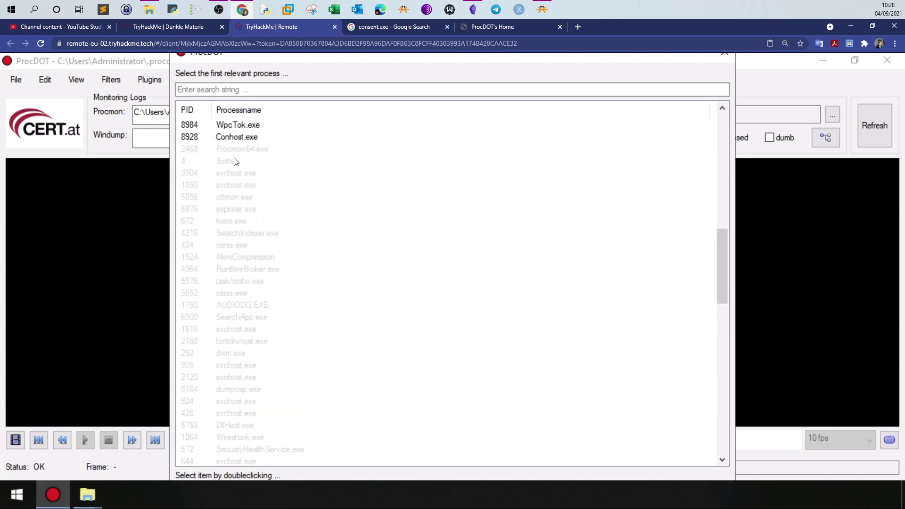
pyautogui.doubleClick(223, 162)
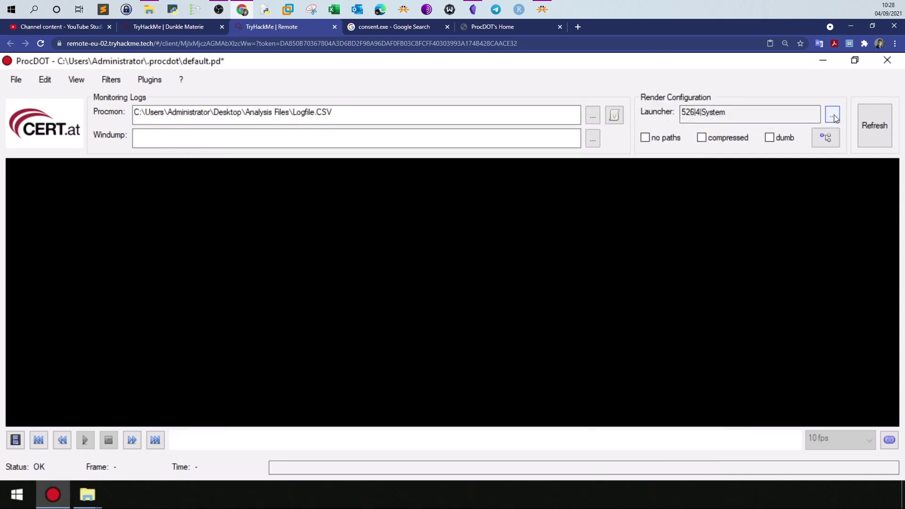
pyautogui.click(832, 133)
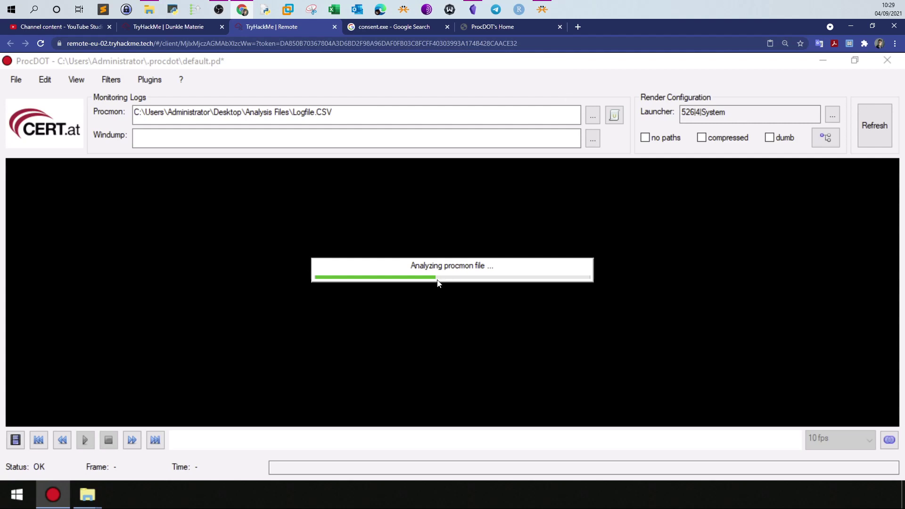
# Open the traffic capture from Analysis Files in Wireshark, maximize its window and enlarge the packet list.
pyautogui.moveTo(88, 495)
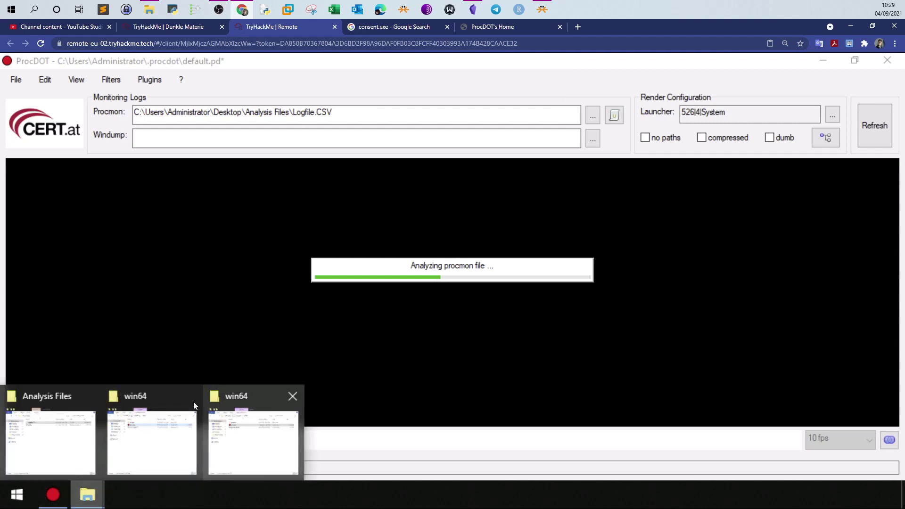
pyautogui.click(72, 426)
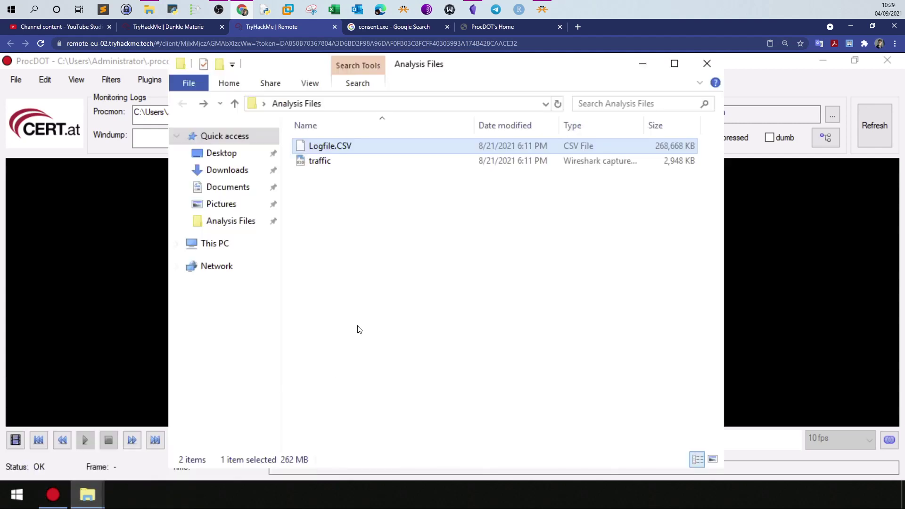
pyautogui.doubleClick(338, 162)
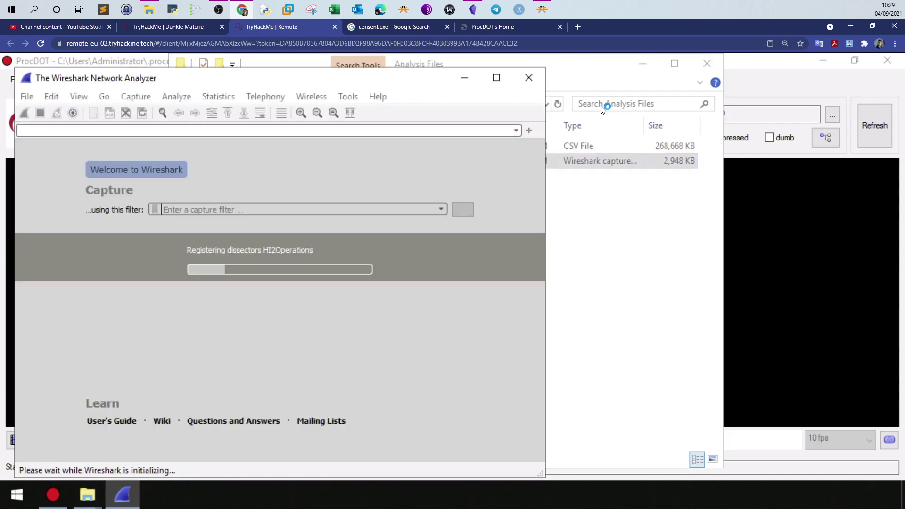
pyautogui.click(642, 64)
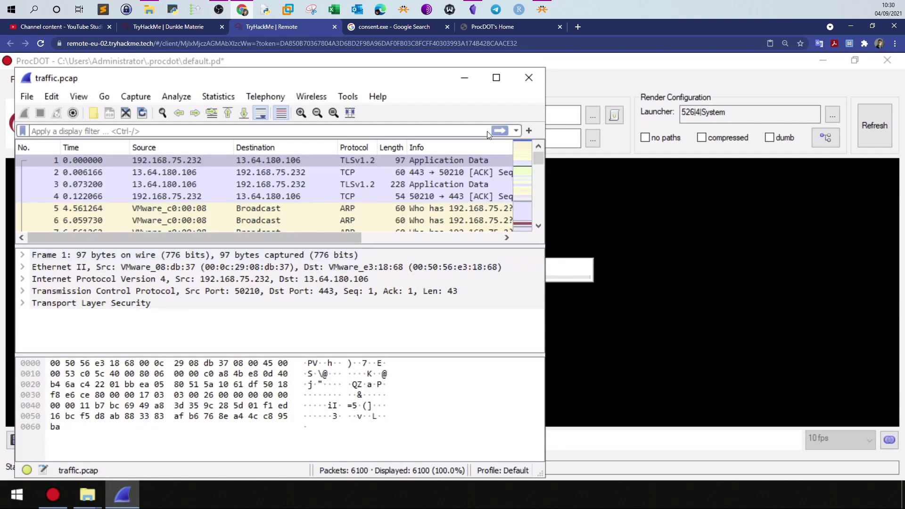
pyautogui.click(496, 78)
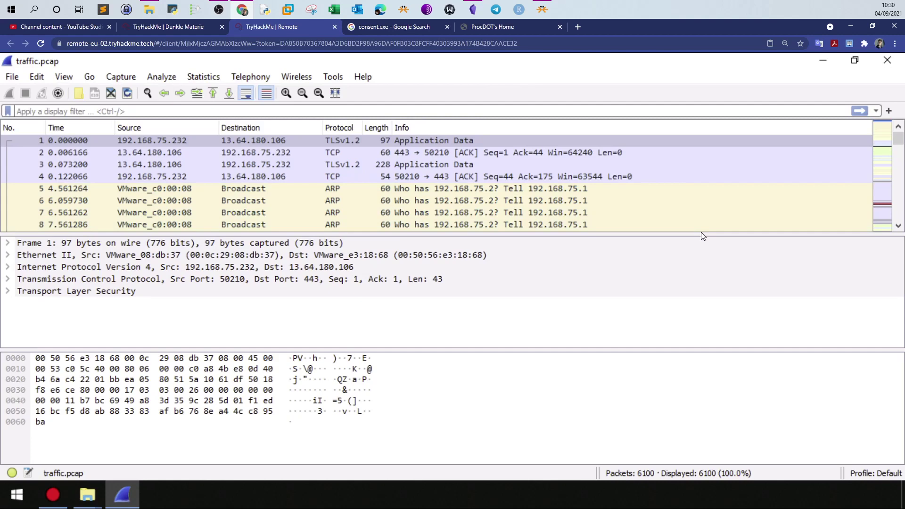
pyautogui.moveTo(701, 235); pyautogui.dragTo(704, 300)
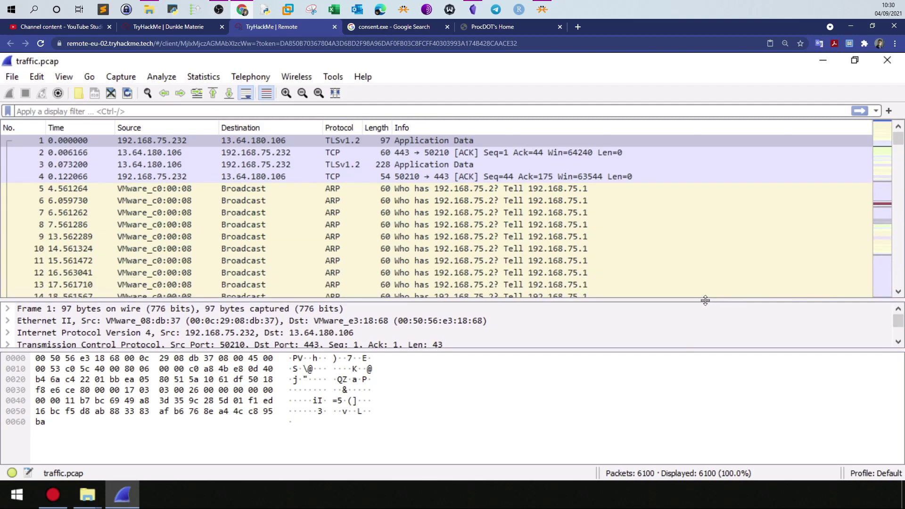
# Look through the captured packets, including the DNS query in packet 52, and return to the start of the capture.
pyautogui.scroll(-9, 363, 232)
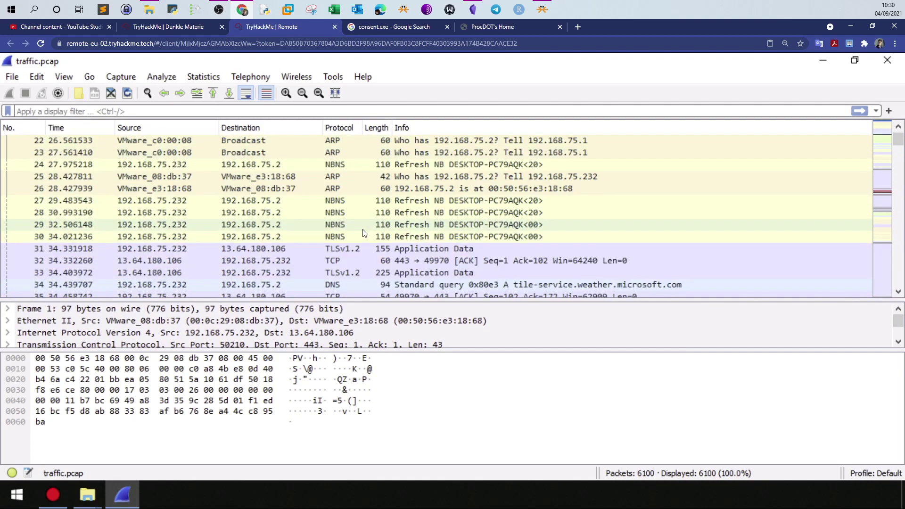
pyautogui.scroll(-5, 365, 233)
pyautogui.click(379, 248)
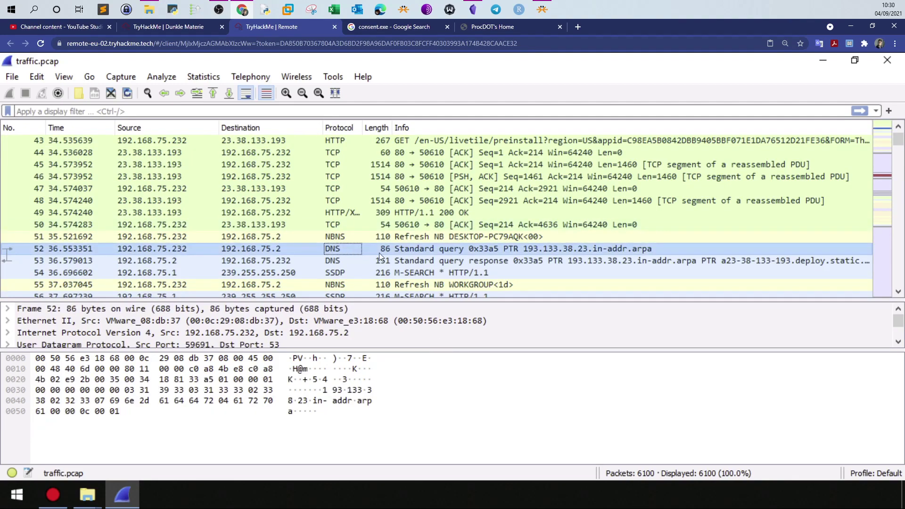
pyautogui.scroll(-6, 382, 252)
pyautogui.scroll(-20, 383, 253)
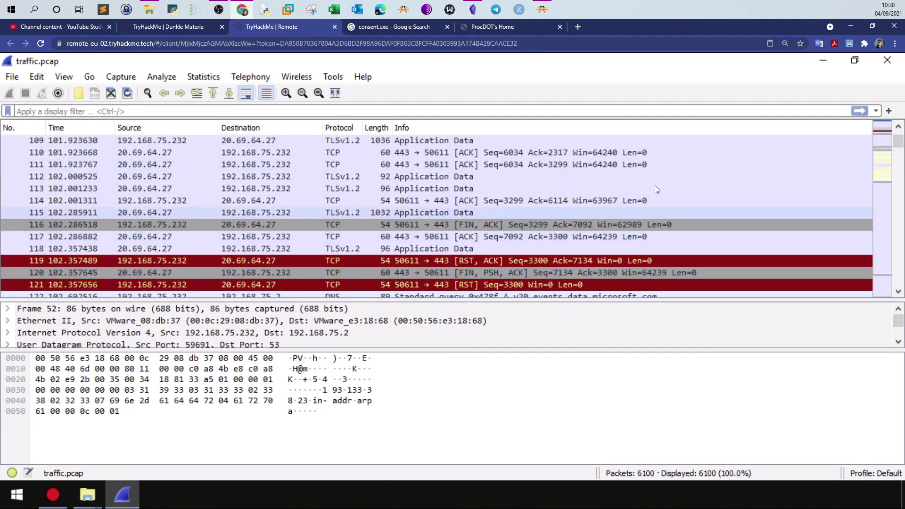
pyautogui.scroll(-20, 658, 200)
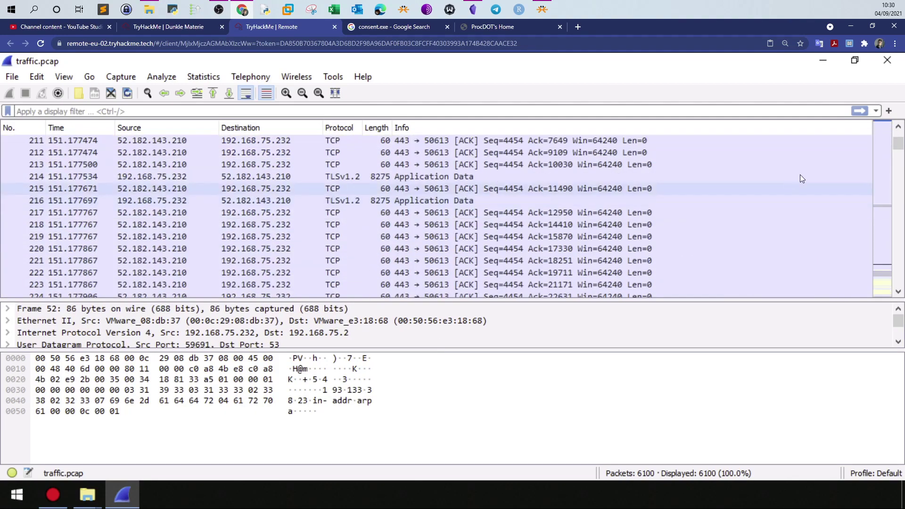
pyautogui.moveTo(897, 146); pyautogui.dragTo(880, 125)
# Filter the captured packets with the display filter http.
pyautogui.click(639, 112)
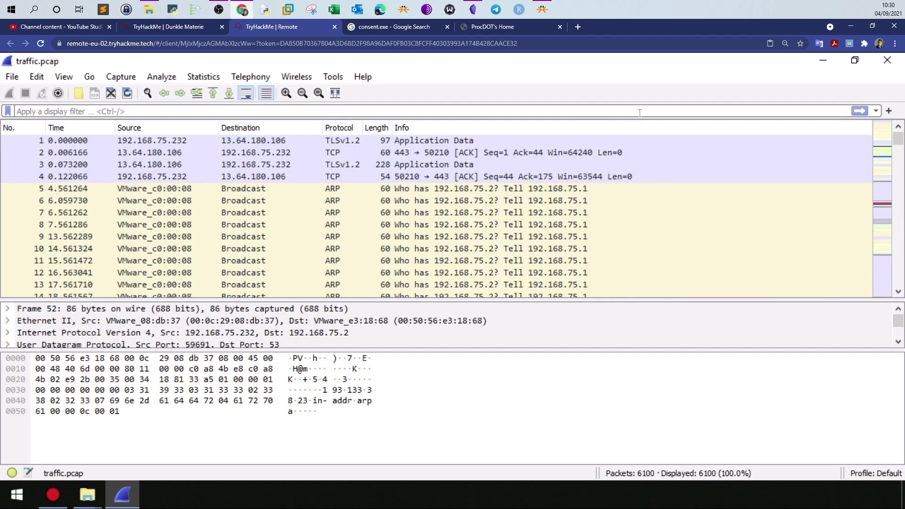
pyautogui.write('http')
pyautogui.press('Return')
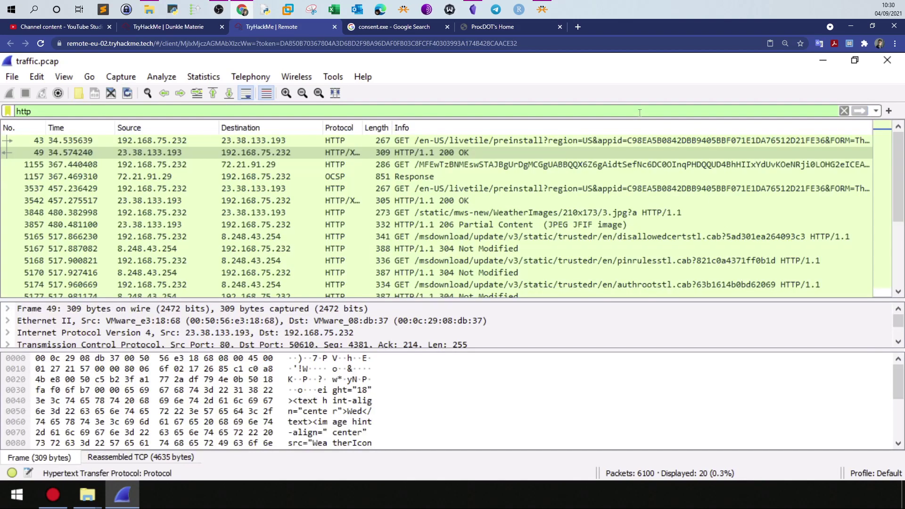
# Clear the http display filter from the traffic capture and switch back to ProcDOT.
pyautogui.click(844, 111)
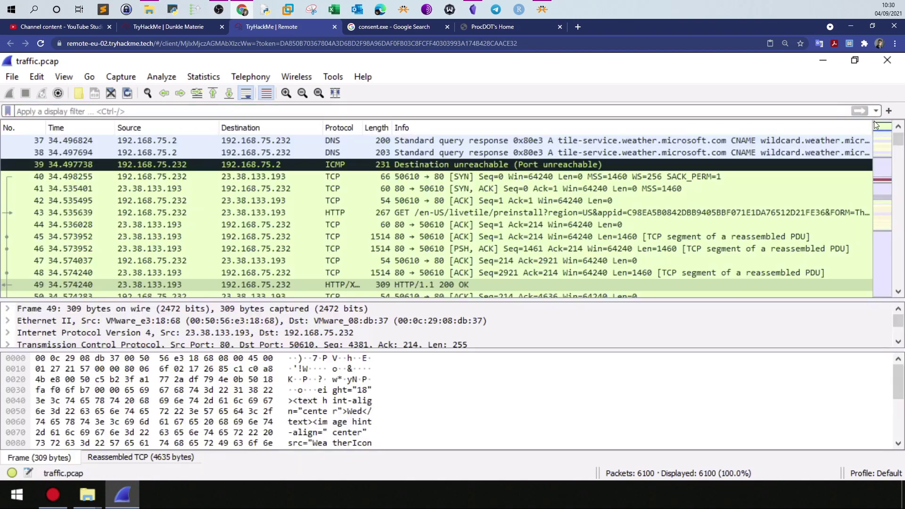
pyautogui.click(835, 63)
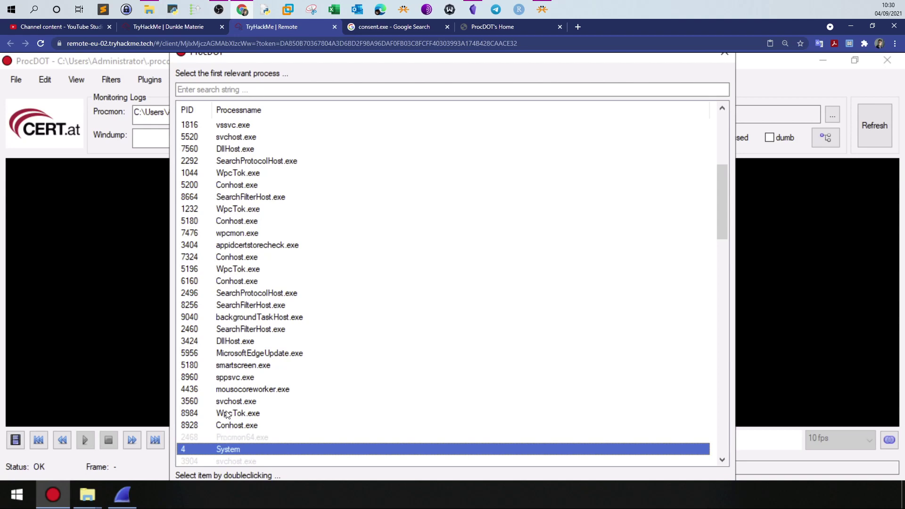
# Finish the launcher selection with the System process (PID 4) and generate the interactive graph.
pyautogui.moveTo(633, 62); pyautogui.dragTo(637, 100)
pyautogui.press('Escape')
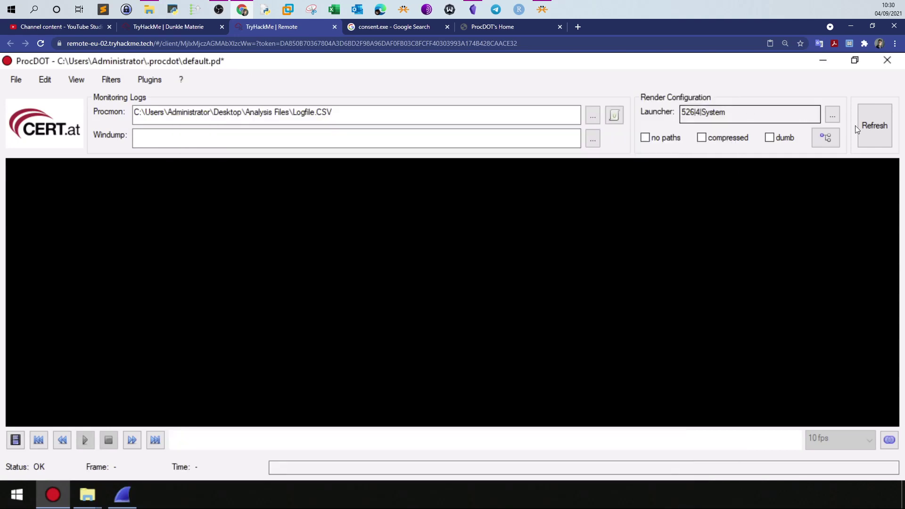
pyautogui.click(883, 125)
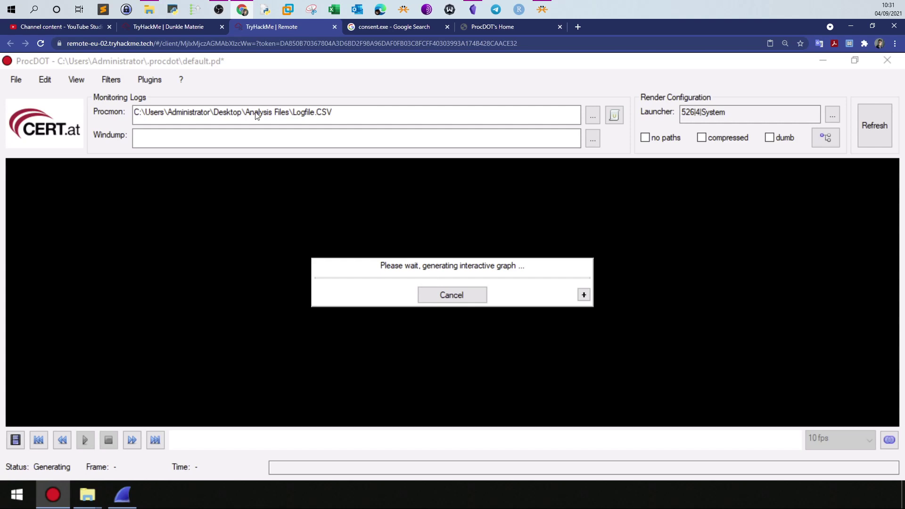
# In the TryHackMe room, read the questions on the ransomware's initial execution path, the two C2 domains and their IPs.
pyautogui.click(146, 27)
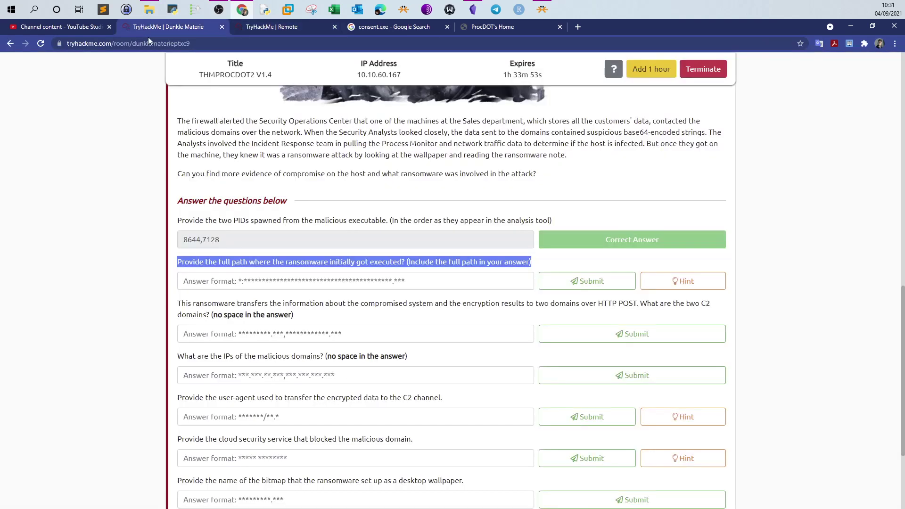
pyautogui.click(241, 273)
pyautogui.moveTo(208, 262); pyautogui.dragTo(333, 259)
pyautogui.scroll(-1, 332, 281)
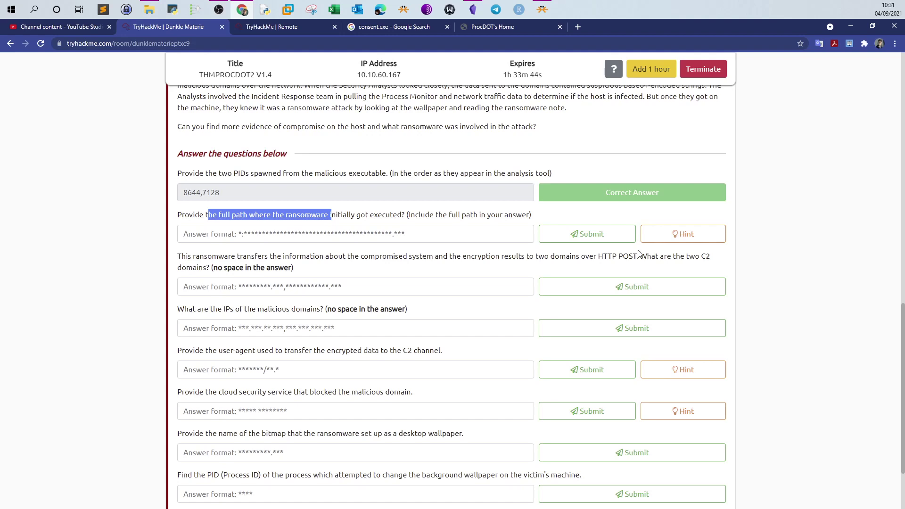
pyautogui.moveTo(711, 258); pyautogui.dragTo(701, 256)
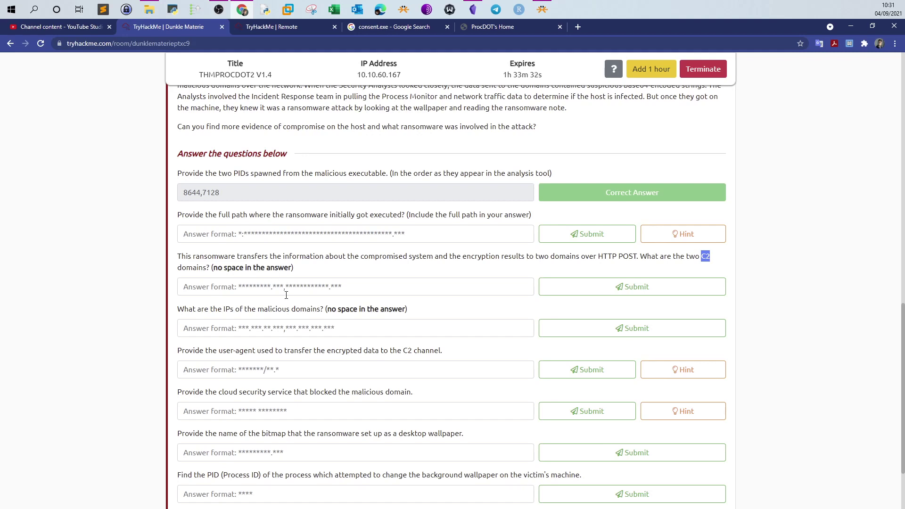
pyautogui.scroll(-1, 286, 295)
pyautogui.moveTo(325, 262); pyautogui.dragTo(164, 263)
pyautogui.click(282, 239)
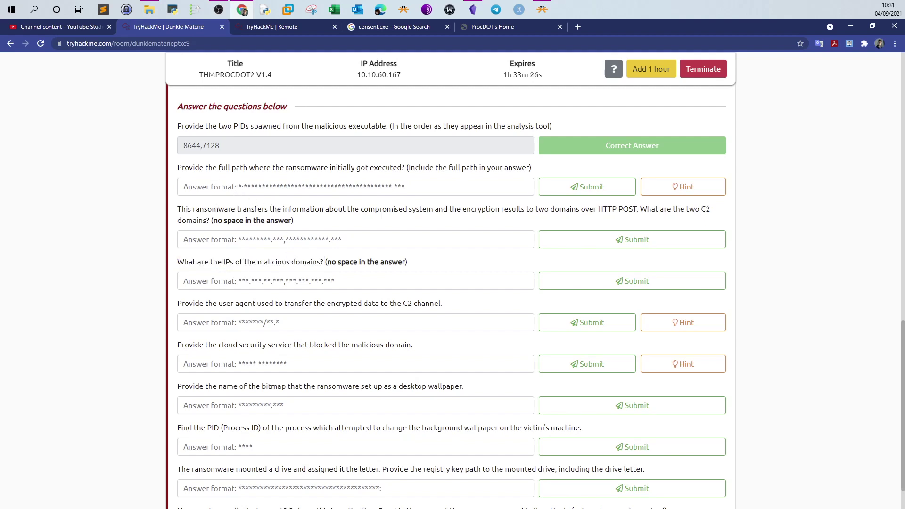
pyautogui.moveTo(204, 209); pyautogui.dragTo(219, 265)
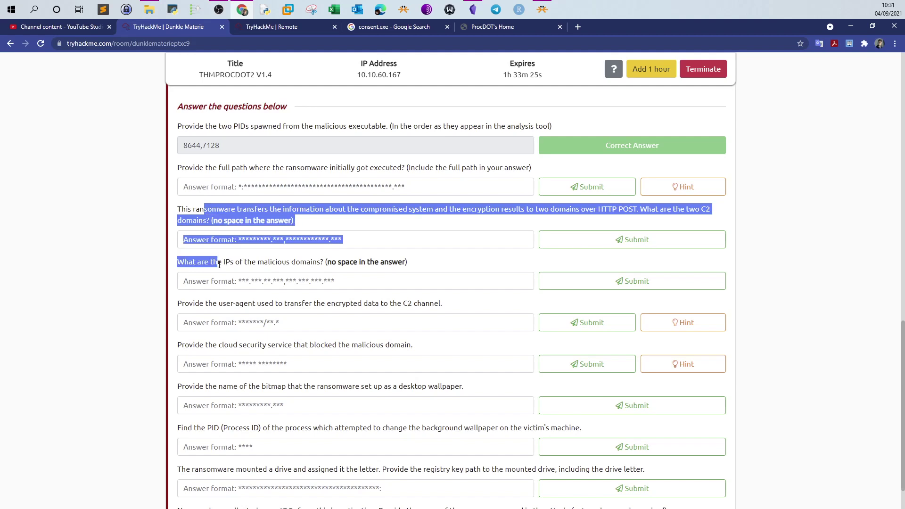
# Read the remaining room questions, including the C2 user-agent, the blocking cloud security service and the wallpaper bitmap.
pyautogui.click(238, 307)
pyautogui.moveTo(175, 308); pyautogui.dragTo(348, 302)
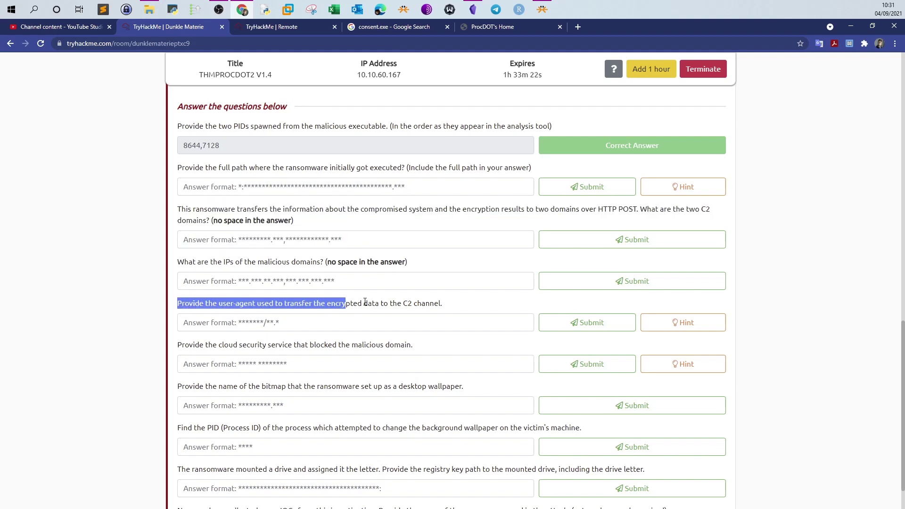
pyautogui.keyDown('shift'); pyautogui.click(431, 304); pyautogui.keyUp('shift')
pyautogui.tripleClick(441, 303)
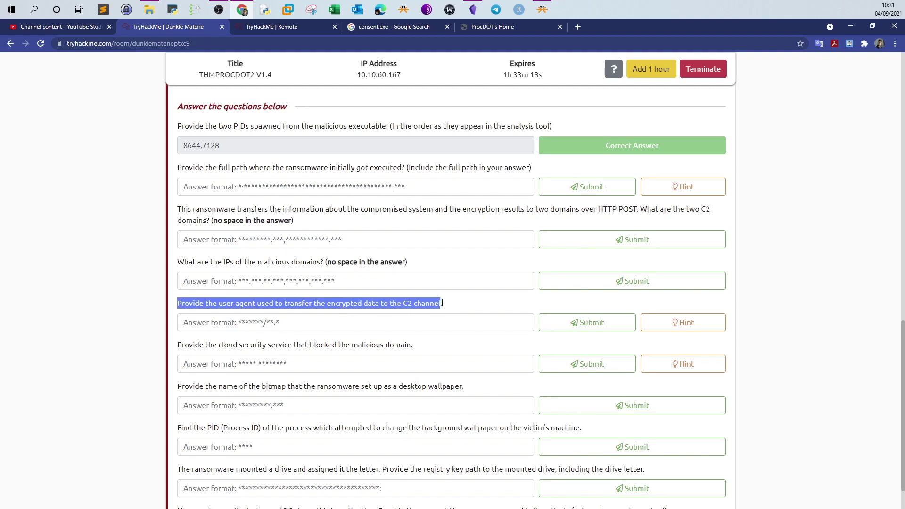
pyautogui.scroll(-1, 236, 330)
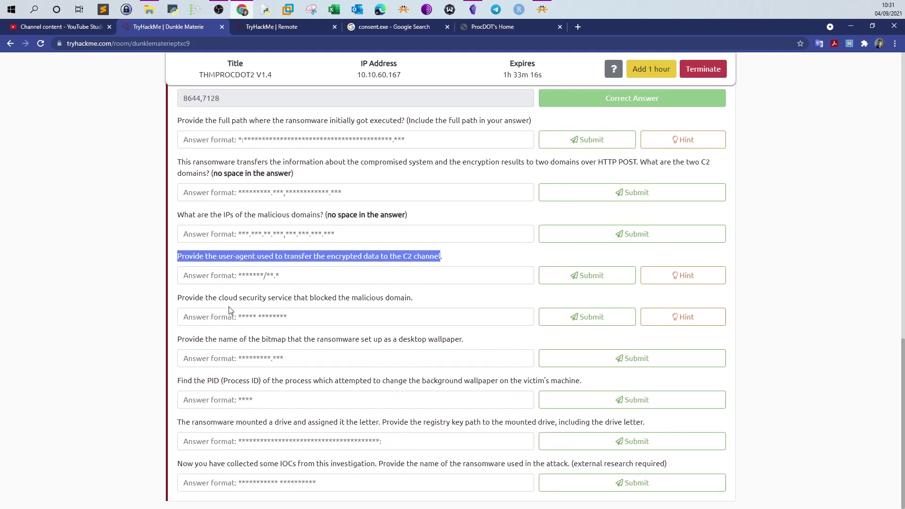
pyautogui.moveTo(377, 307); pyautogui.dragTo(396, 297)
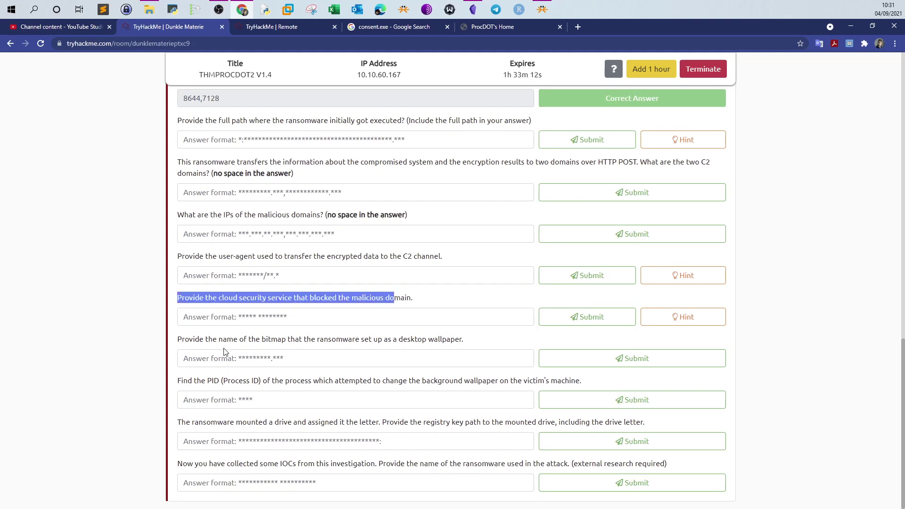
pyautogui.click(278, 342)
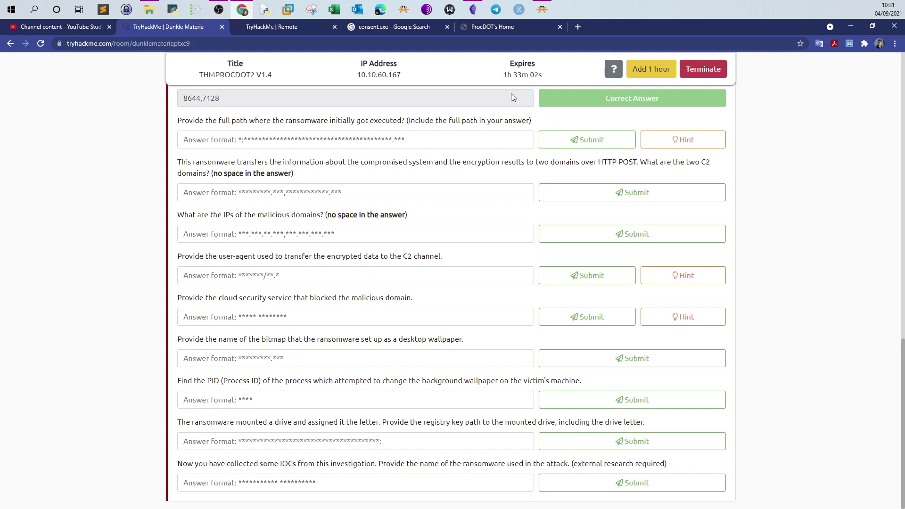
# Return to the remote machine and search the ProcDOT graph for the exploreer.exe process with PID 7128.
pyautogui.click(280, 31)
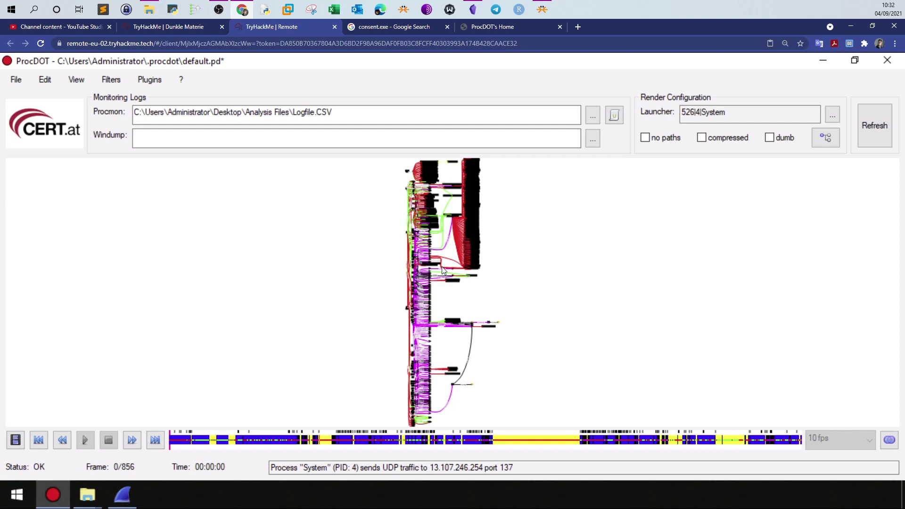
pyautogui.scroll(3, 442, 267)
pyautogui.scroll(2, 442, 270)
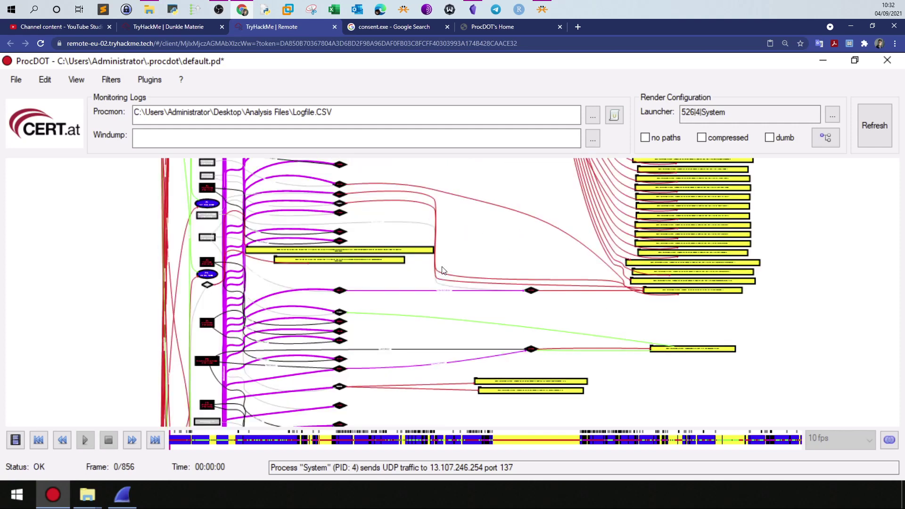
pyautogui.scroll(2, 442, 270)
pyautogui.scroll(2, 442, 270)
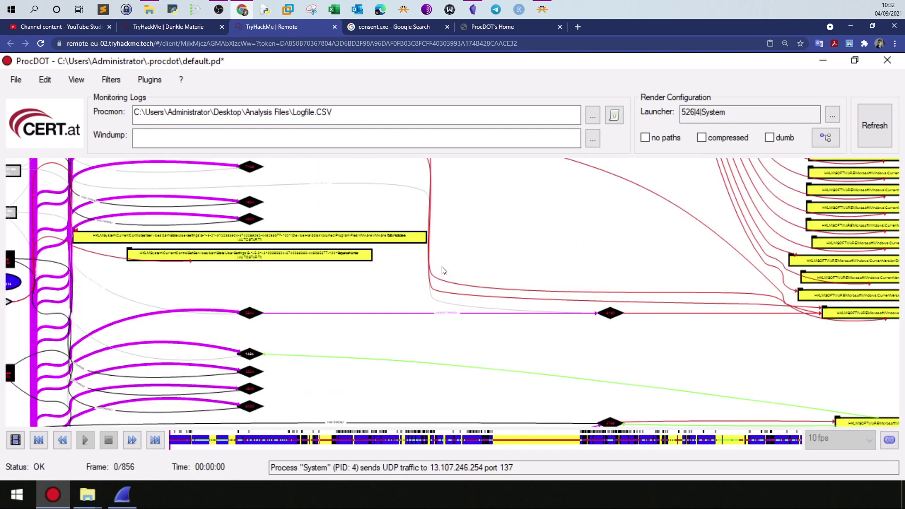
pyautogui.moveTo(301, 292); pyautogui.dragTo(576, 302)
pyautogui.scroll(-3, 414, 274)
pyautogui.scroll(-3, 408, 281)
pyautogui.scroll(6, 405, 249)
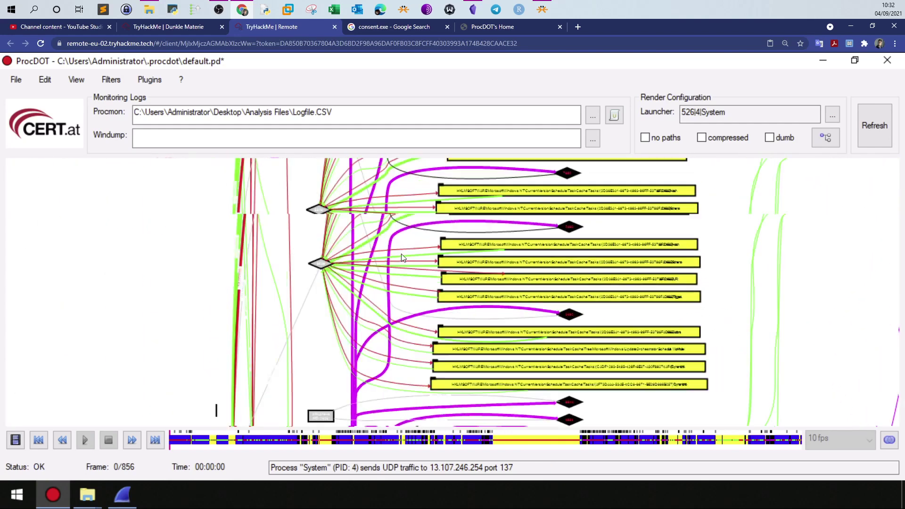
pyautogui.scroll(9, 417, 283)
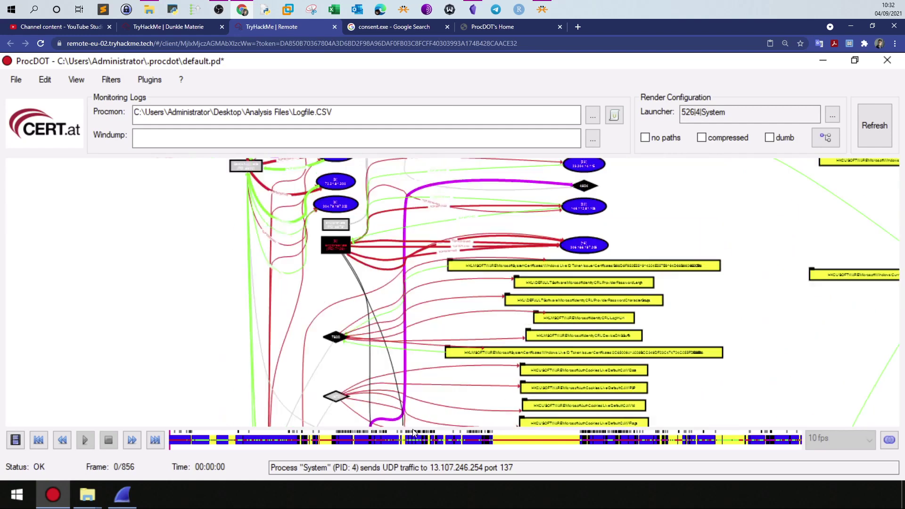
pyautogui.scroll(-3, 430, 327)
pyautogui.scroll(5, 430, 283)
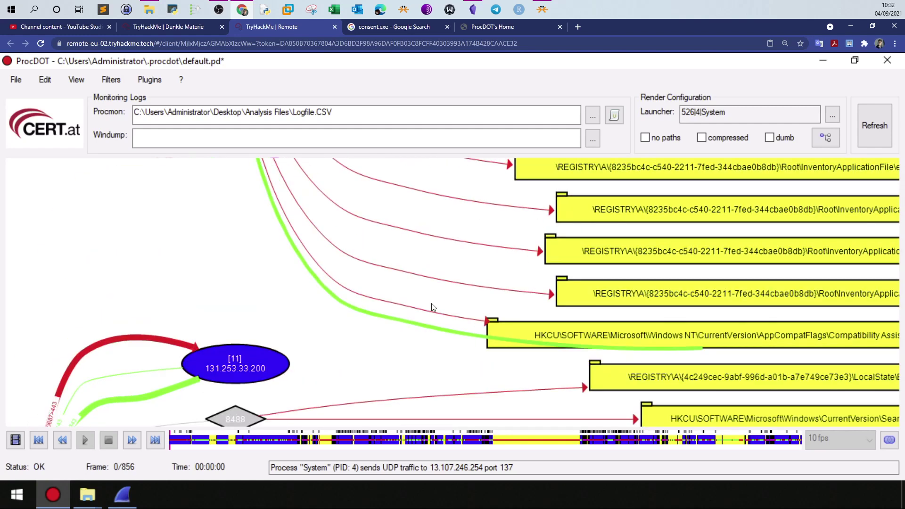
pyautogui.scroll(-8, 402, 349)
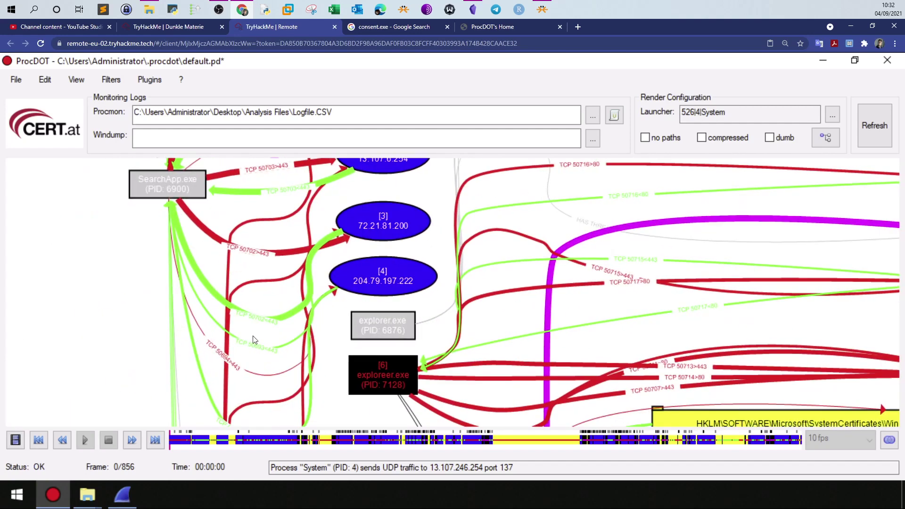
# Examine the TCP connections from exploreer.exe (PID 7128) to the remote IP addresses in the graph.
pyautogui.scroll(-4, 271, 286)
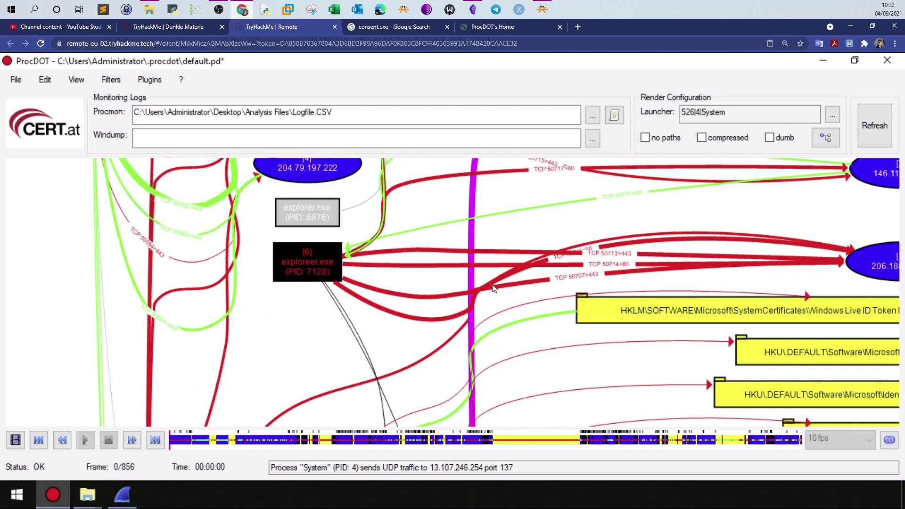
pyautogui.moveTo(502, 304); pyautogui.dragTo(389, 297)
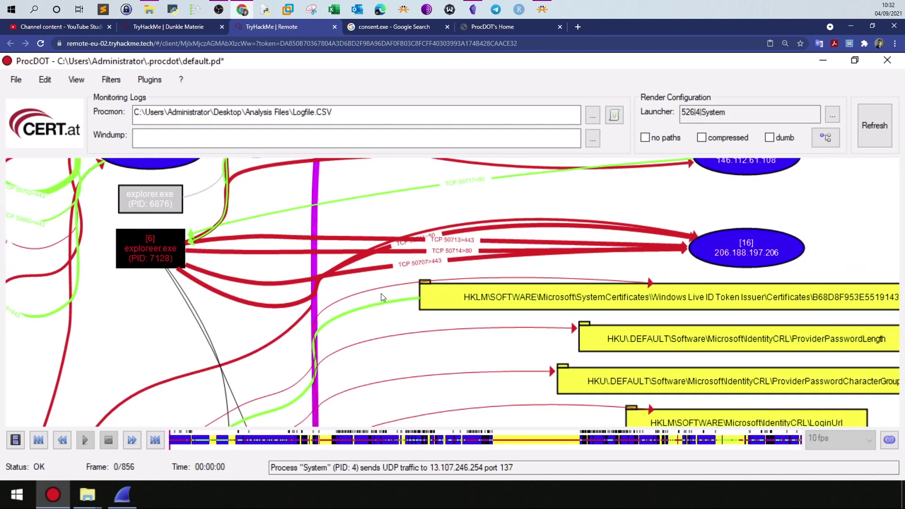
pyautogui.scroll(3, 410, 342)
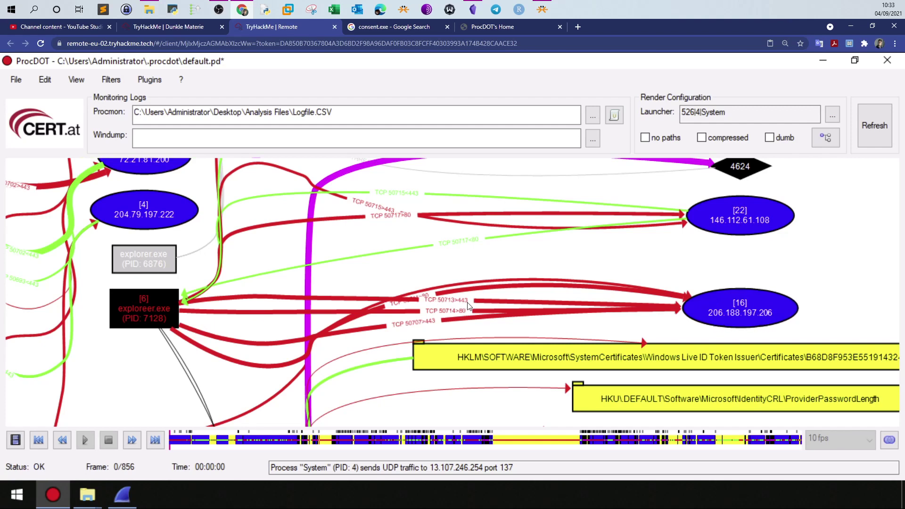
pyautogui.scroll(1, 467, 305)
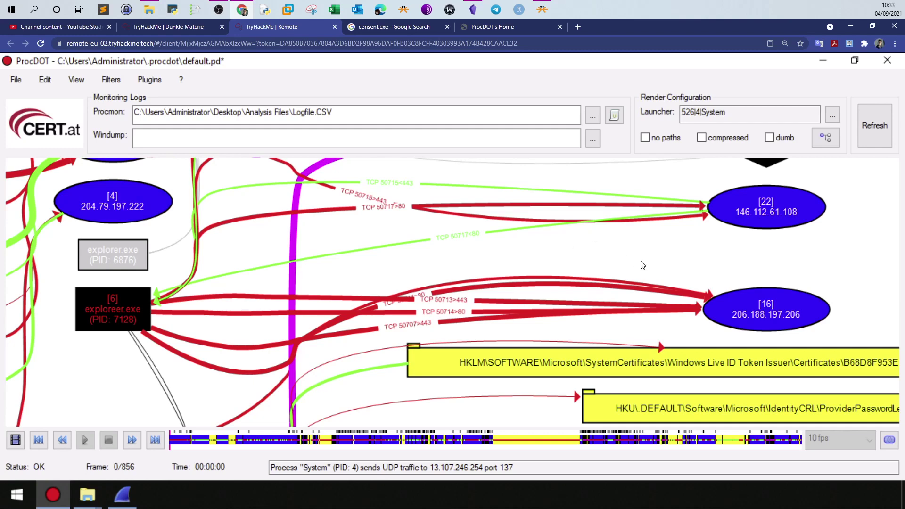
pyautogui.moveTo(621, 269); pyautogui.dragTo(575, 320)
pyautogui.moveTo(575, 321); pyautogui.dragTo(714, 237)
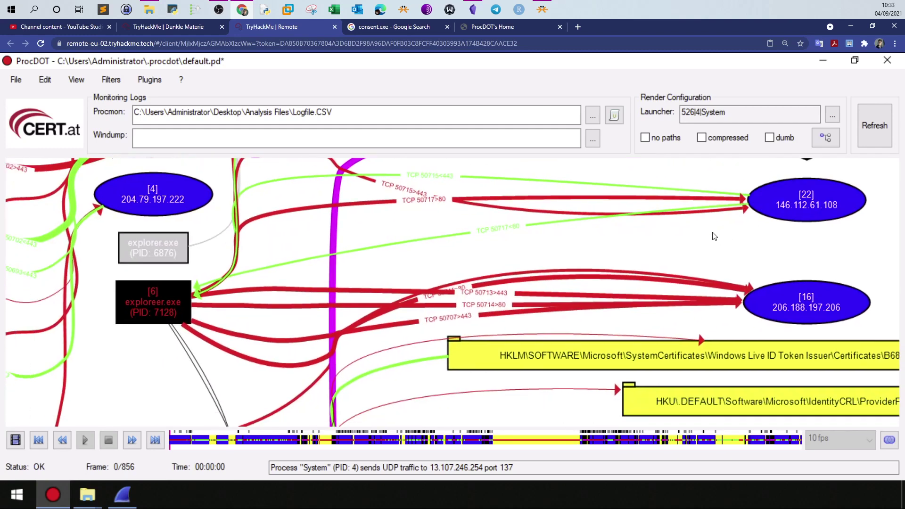
pyautogui.moveTo(379, 401); pyautogui.dragTo(400, 314)
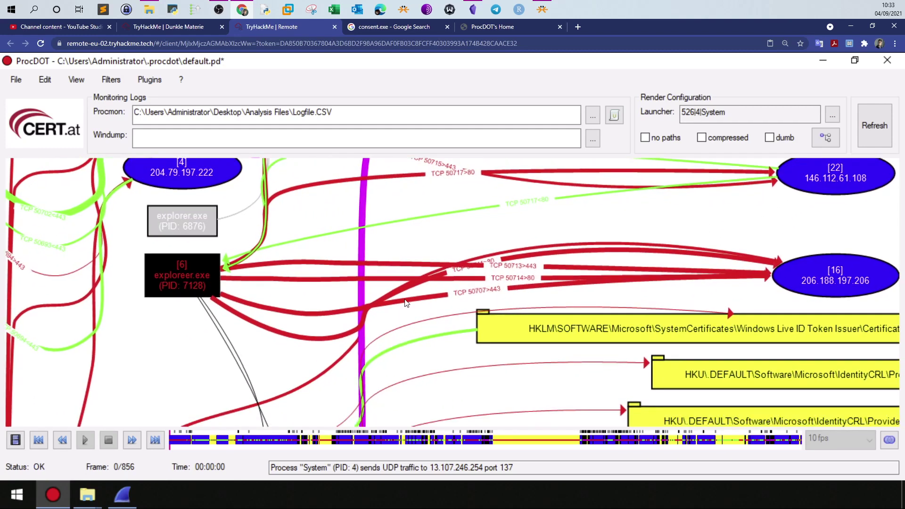
# Locate exploreer.exe (PID 8644) farther down the graph and follow its thread link.
pyautogui.scroll(-10, 400, 315)
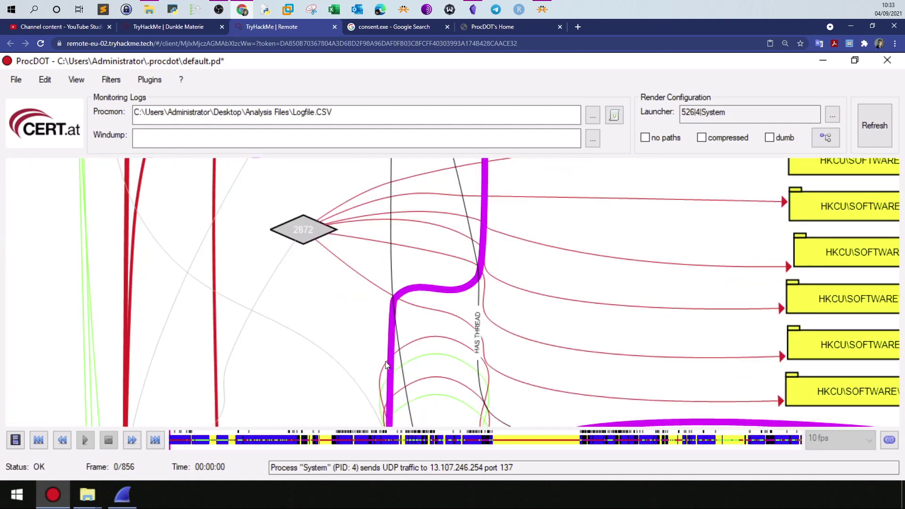
pyautogui.scroll(-10, 386, 349)
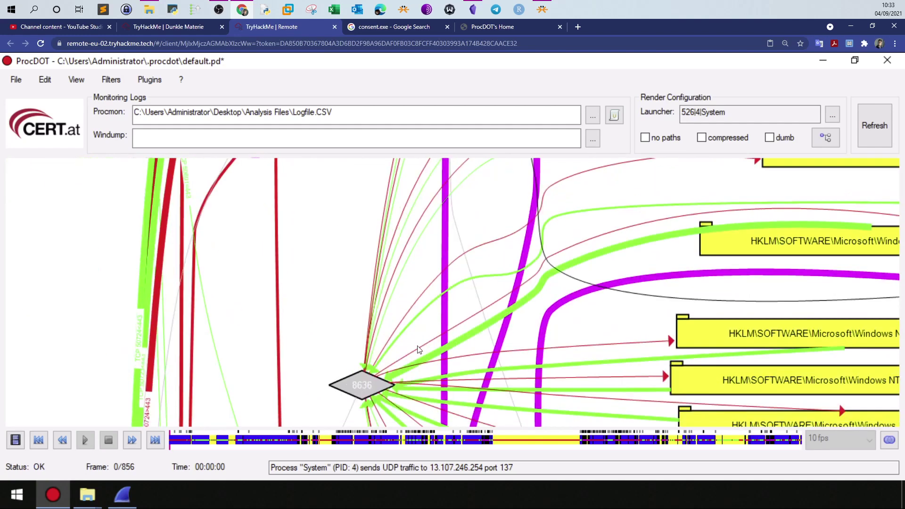
pyautogui.scroll(-10, 419, 363)
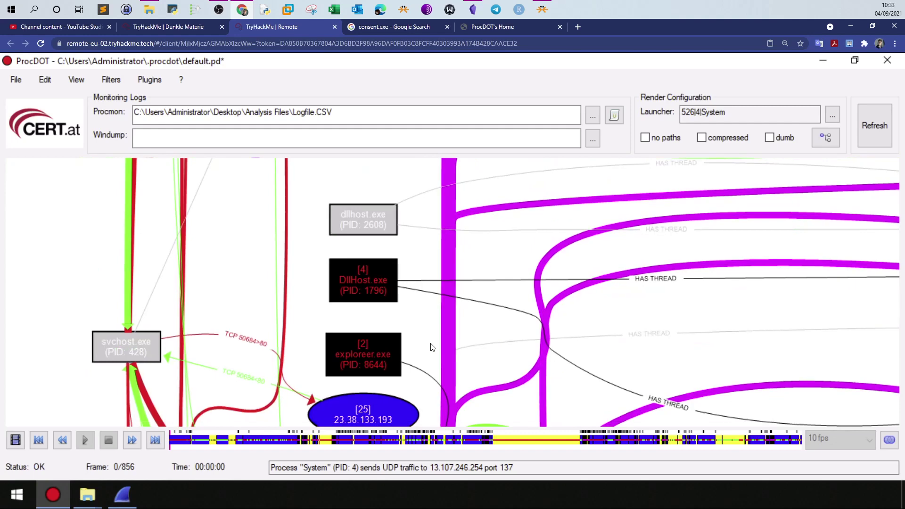
pyautogui.scroll(-6, 441, 315)
pyautogui.hscroll(5, 424, 214)
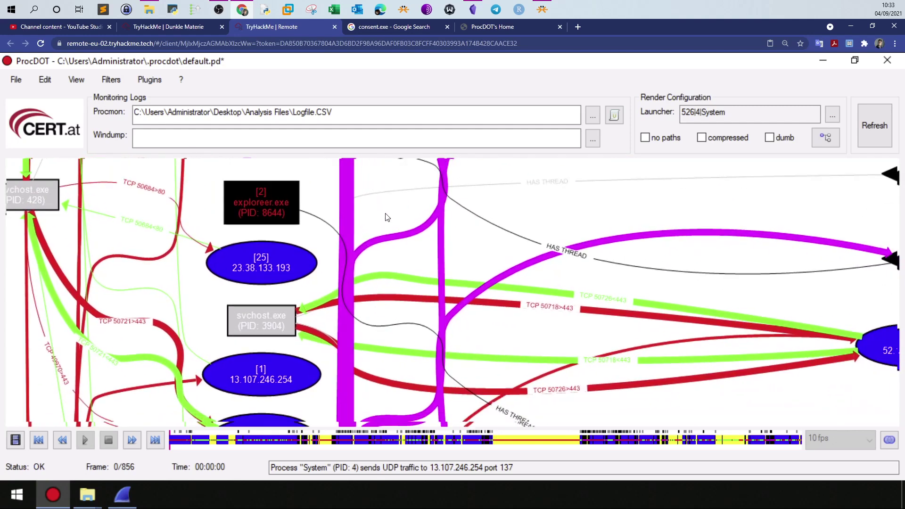
pyautogui.scroll(-6, 414, 250)
pyautogui.hscroll(5, 422, 253)
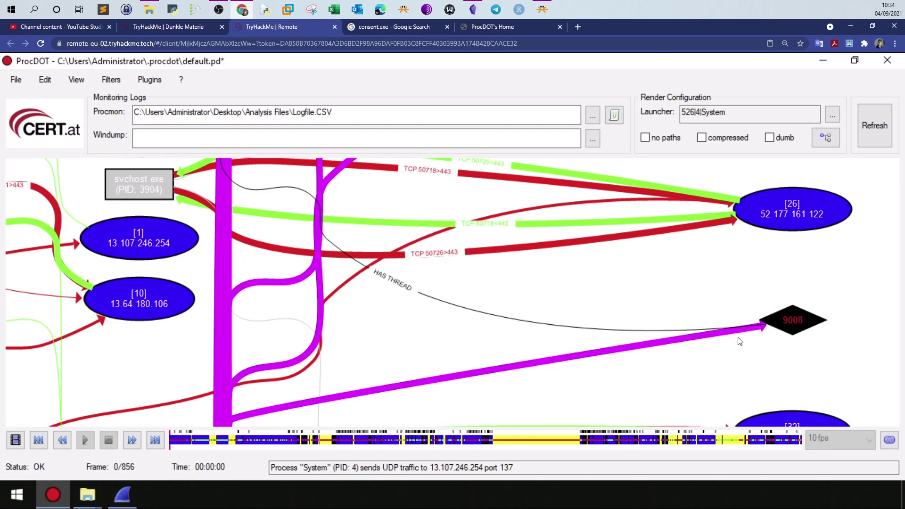
# Check the threads near 52.177.161.122, return to exploreer.exe (PID 8644) and highlight its node.
pyautogui.scroll(2, 706, 377)
pyautogui.hscroll(1, 684, 396)
pyautogui.scroll(1, 663, 407)
pyautogui.hscroll(3, 663, 407)
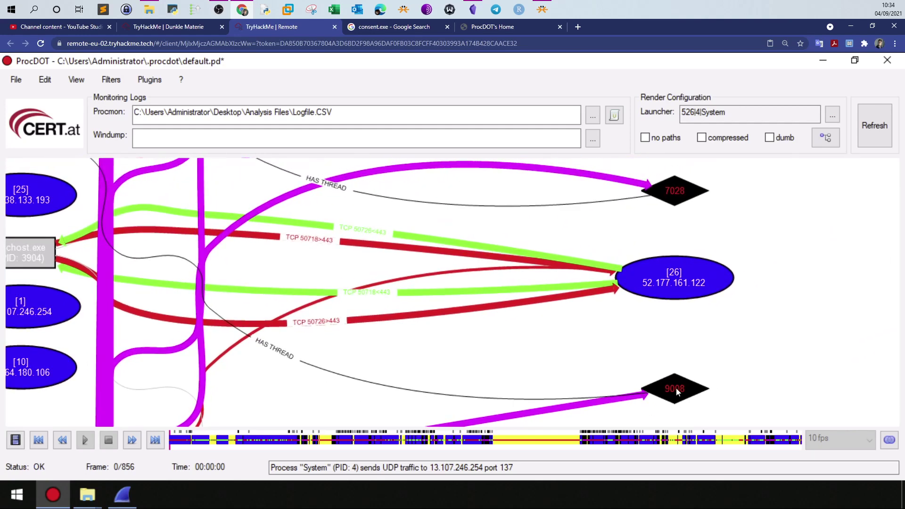
pyautogui.moveTo(454, 346); pyautogui.dragTo(712, 391)
pyautogui.scroll(2, 424, 250)
pyautogui.hscroll(-2, 424, 250)
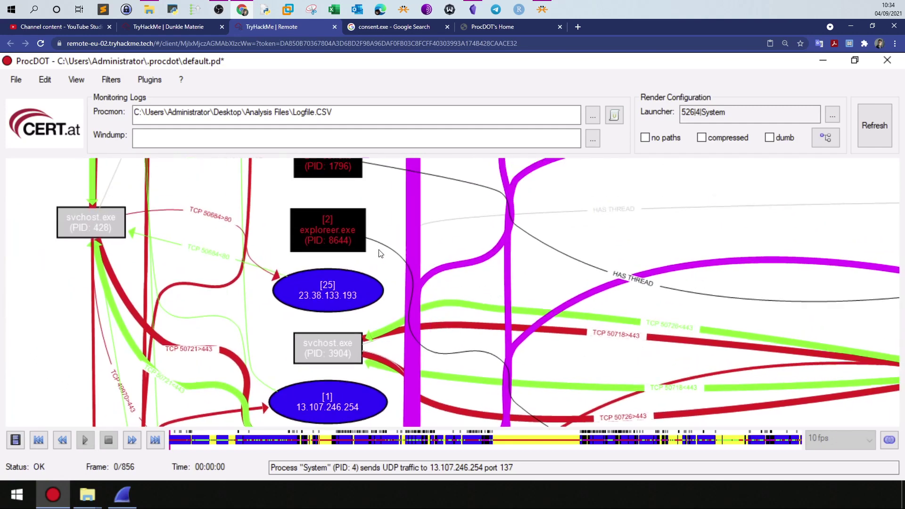
pyautogui.click(338, 230)
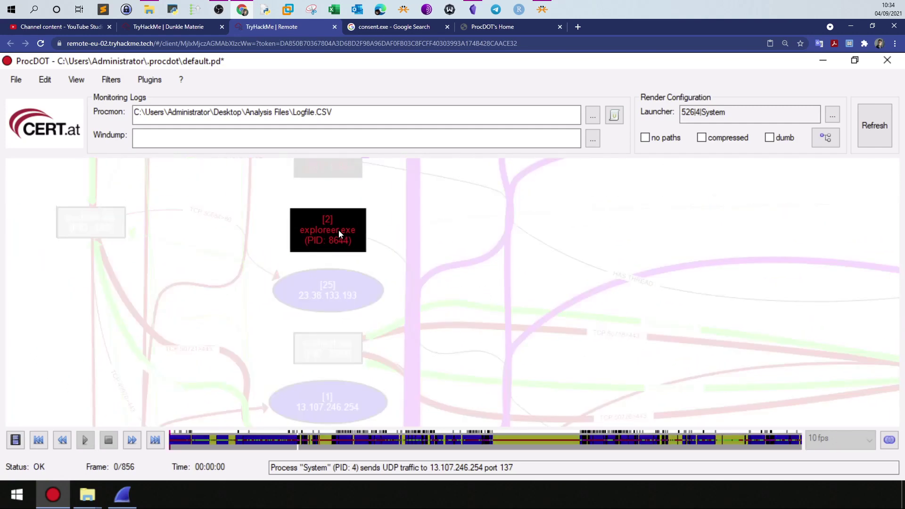
# Open the details of exploreer.exe (PID 8644) and copy its FullPath value to the clipboard.
pyautogui.rightClick(338, 230)
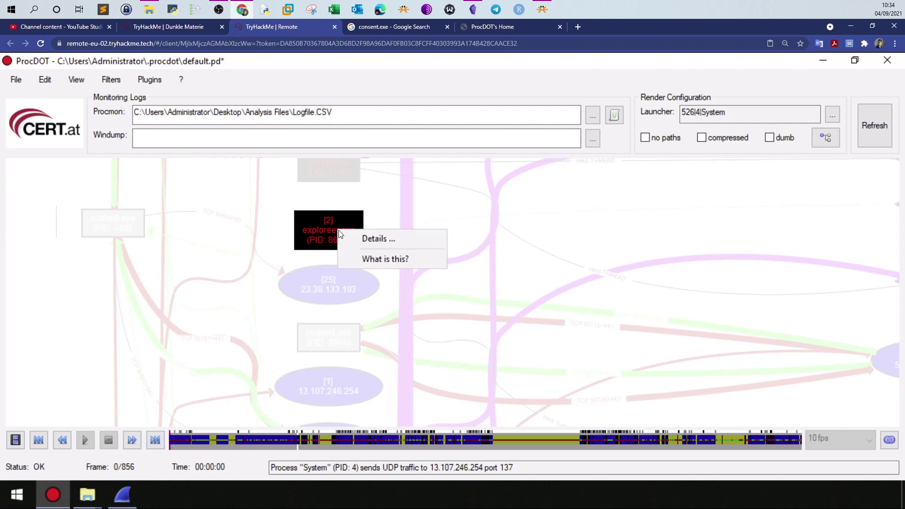
pyautogui.click(351, 238)
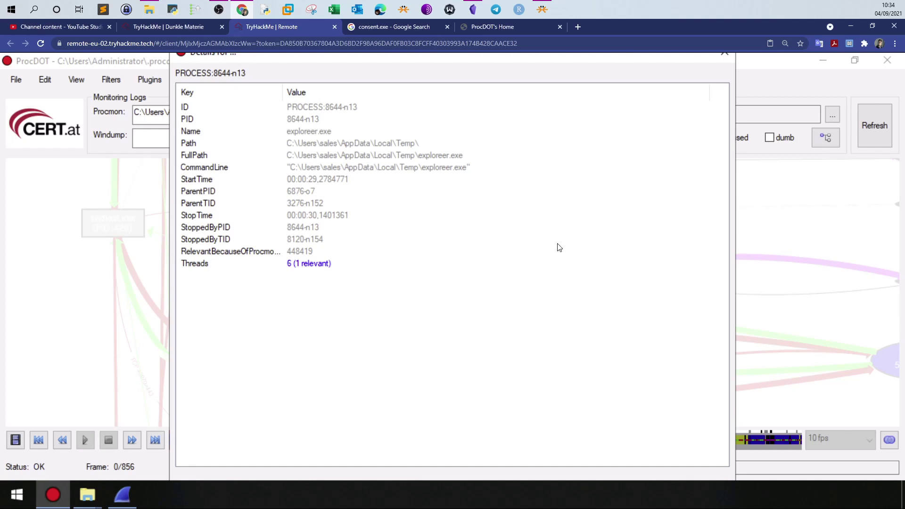
pyautogui.click(361, 157)
pyautogui.rightClick(362, 157)
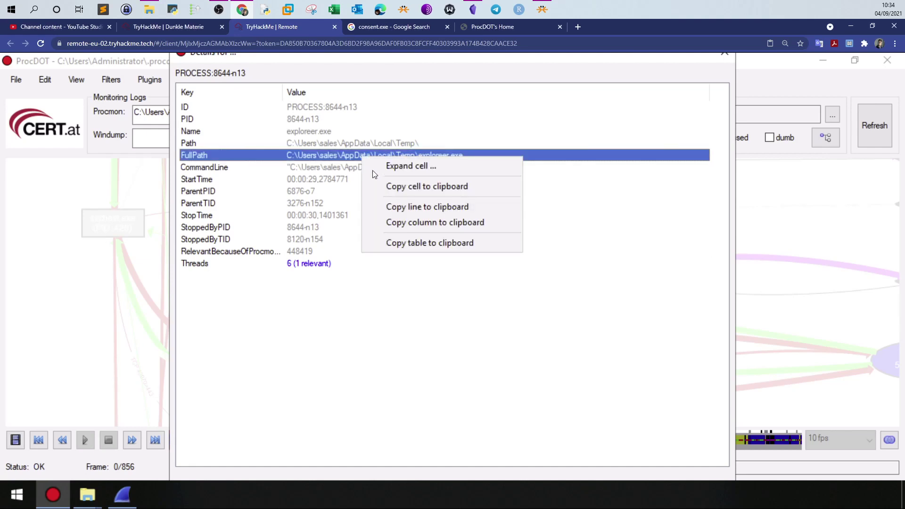
pyautogui.click(379, 186)
# Submit C:\Users\sales\AppData\Local\Temp\exploreer.exe as the room's answer for the ransomware's initial execution path.
pyautogui.click(162, 27)
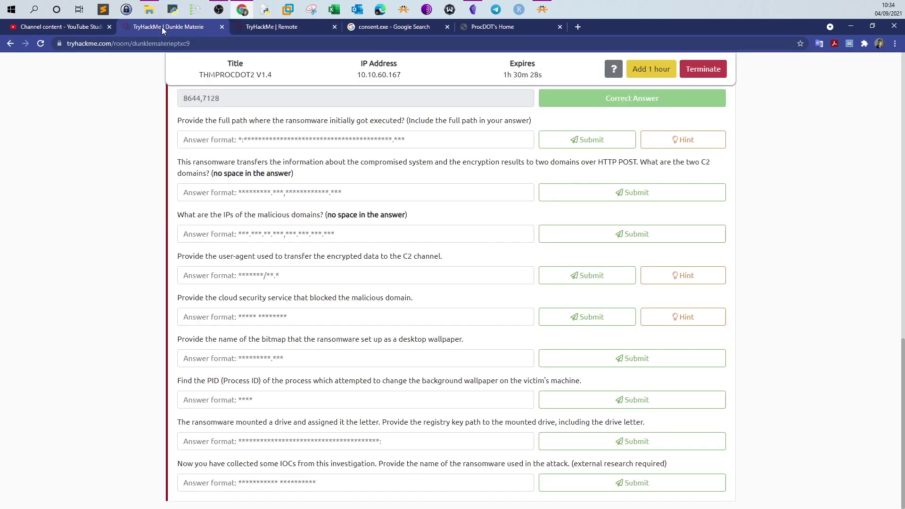
pyautogui.click(287, 190)
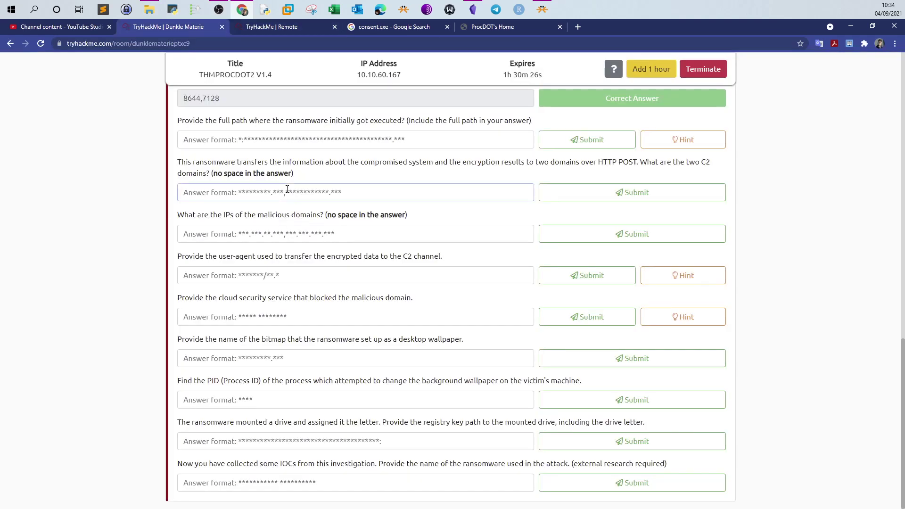
pyautogui.scroll(2, 287, 189)
pyautogui.click(291, 231)
pyautogui.hotkey('ctrl', 'v')
pyautogui.press('Return')
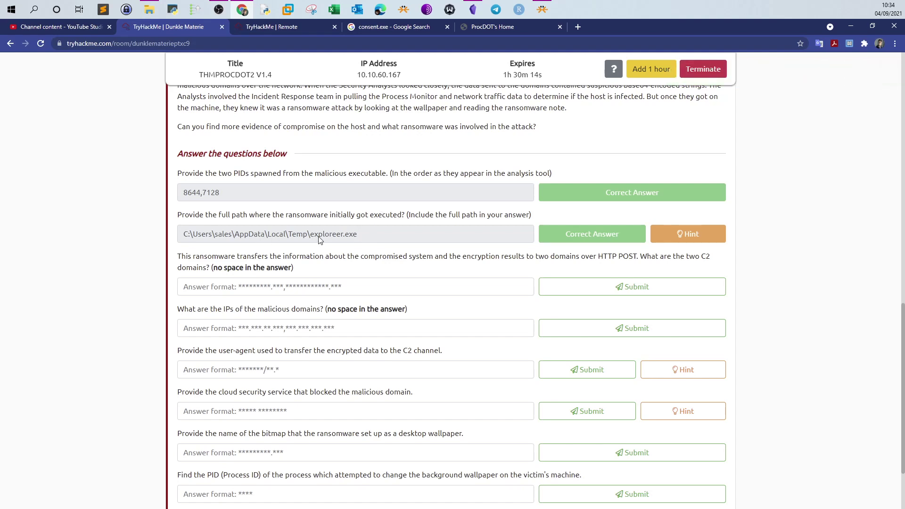
pyautogui.moveTo(310, 234); pyautogui.dragTo(359, 236)
# Close the process details in ProcDOT and examine the TCP connections from exploreer.exe (PID 7128) to its remote IP addresses.
pyautogui.click(272, 26)
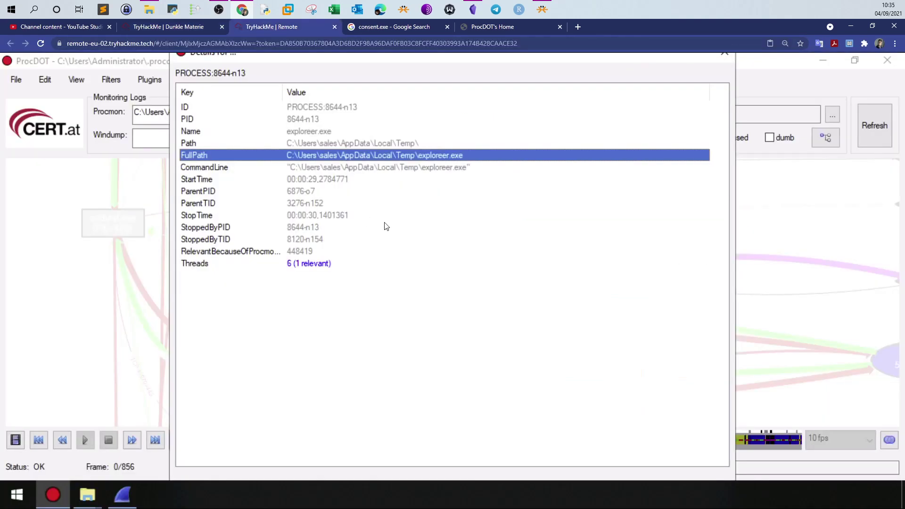
pyautogui.click(724, 53)
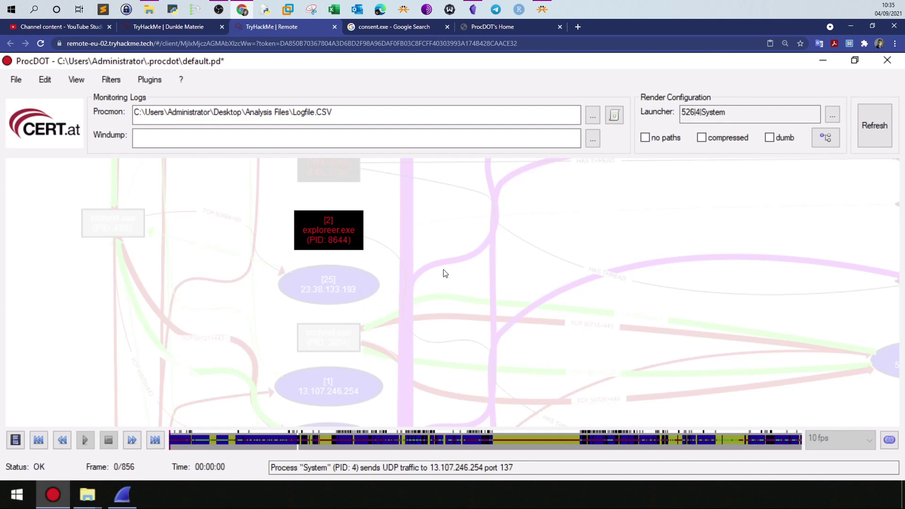
pyautogui.scroll(-3, 445, 273)
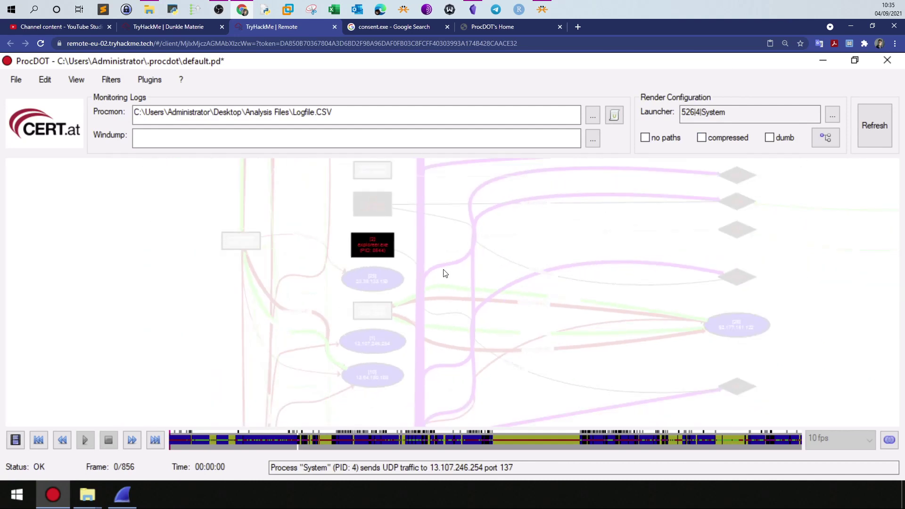
pyautogui.scroll(3, 489, 218)
pyautogui.scroll(3, 467, 219)
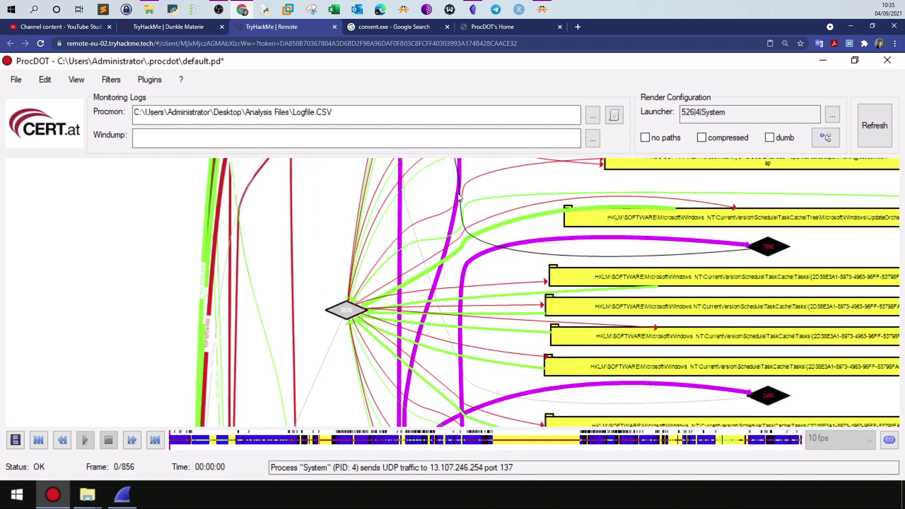
pyautogui.scroll(-5, 466, 220)
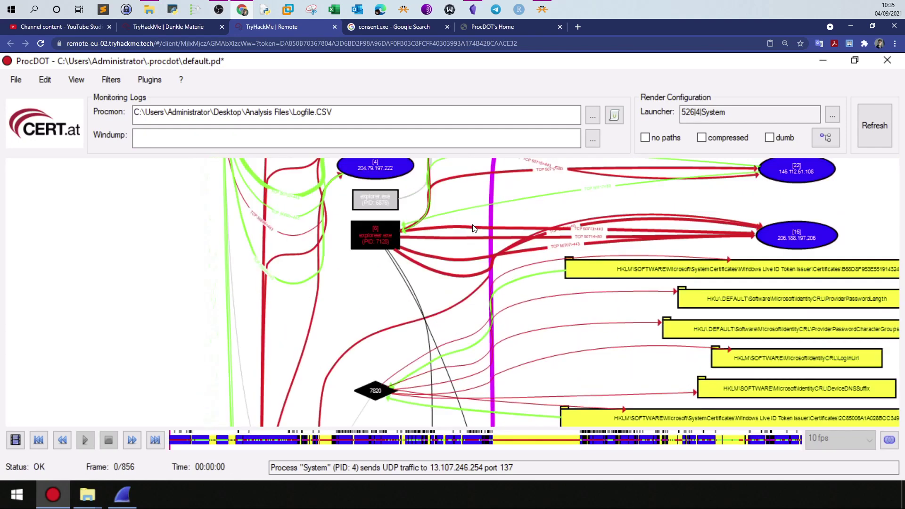
pyautogui.hscroll(1, 393, 246)
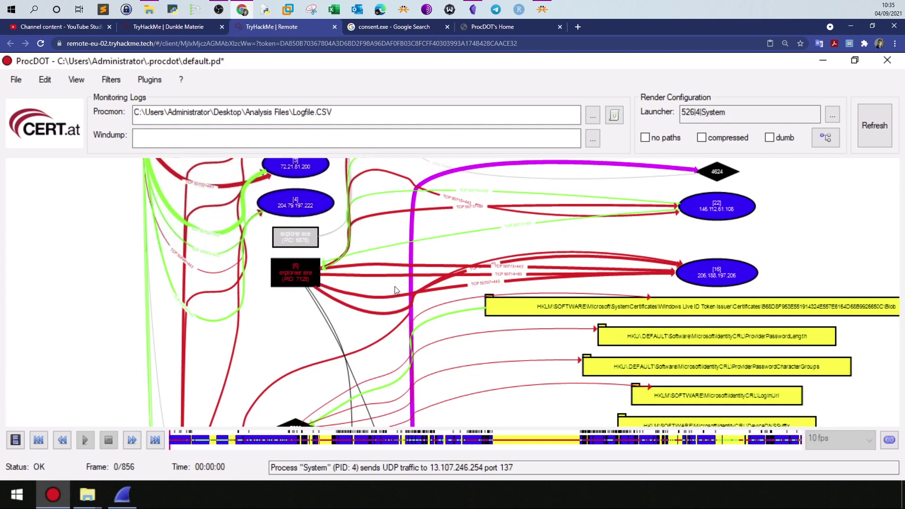
pyautogui.scroll(3, 394, 291)
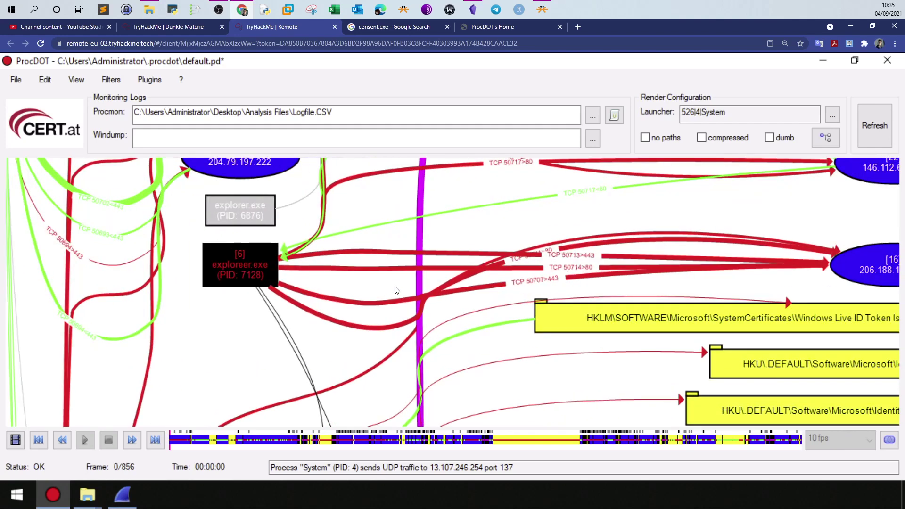
pyautogui.hscroll(5, 407, 344)
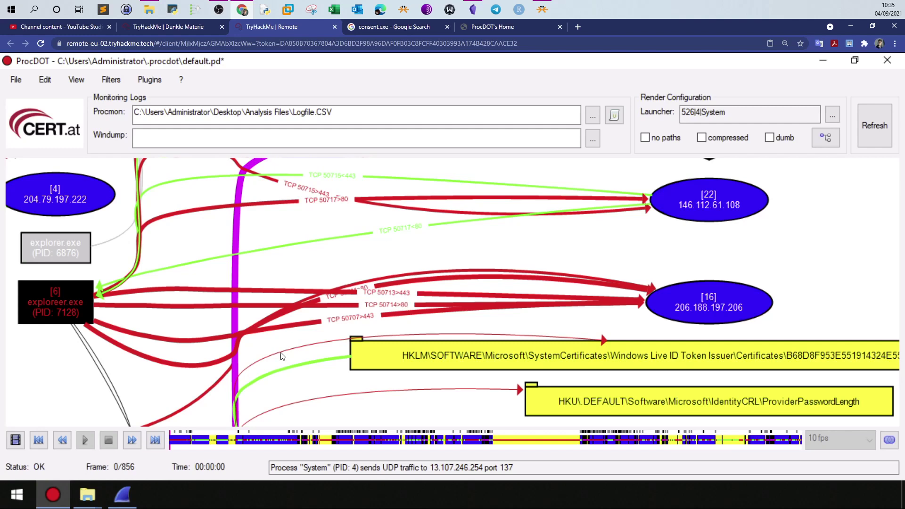
# Switch to Wireshark's traffic.pcap and reread the room's question about the two C2 domains contacted over HTTP POST.
pyautogui.click(135, 488)
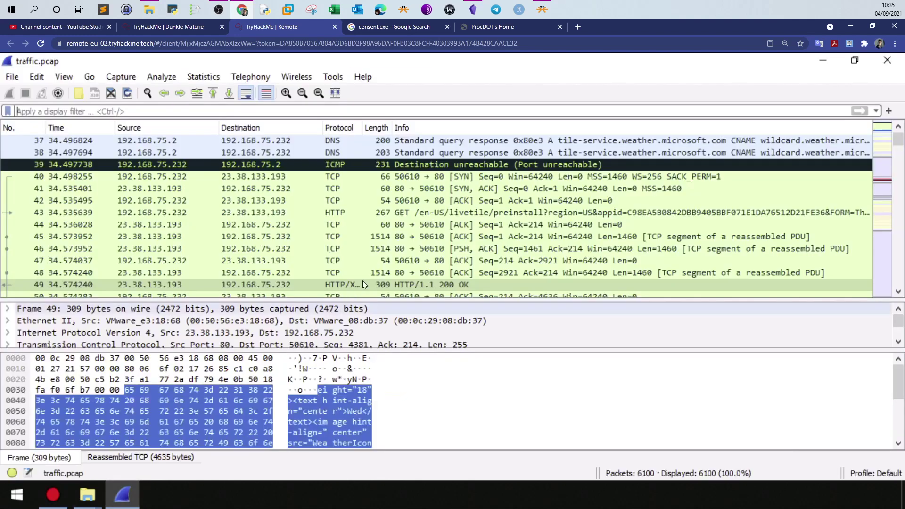
pyautogui.click(292, 112)
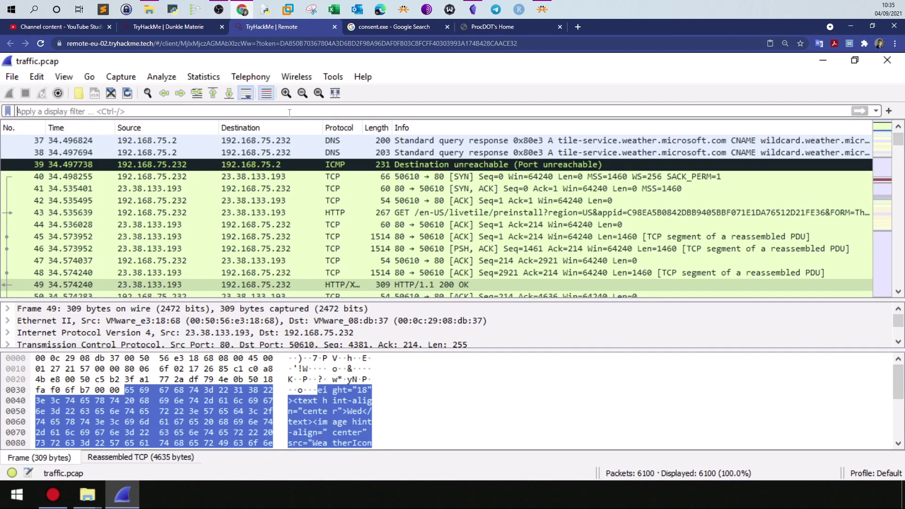
pyautogui.click(162, 27)
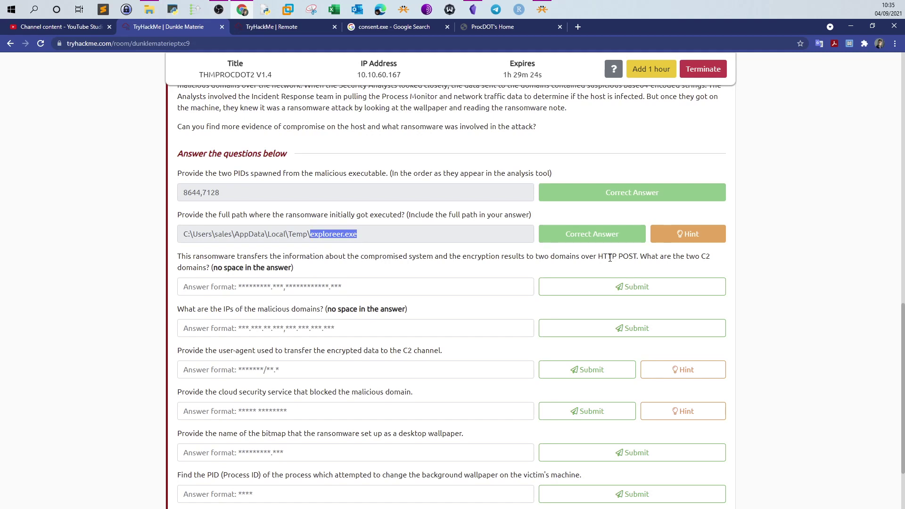
pyautogui.moveTo(603, 256); pyautogui.dragTo(641, 256)
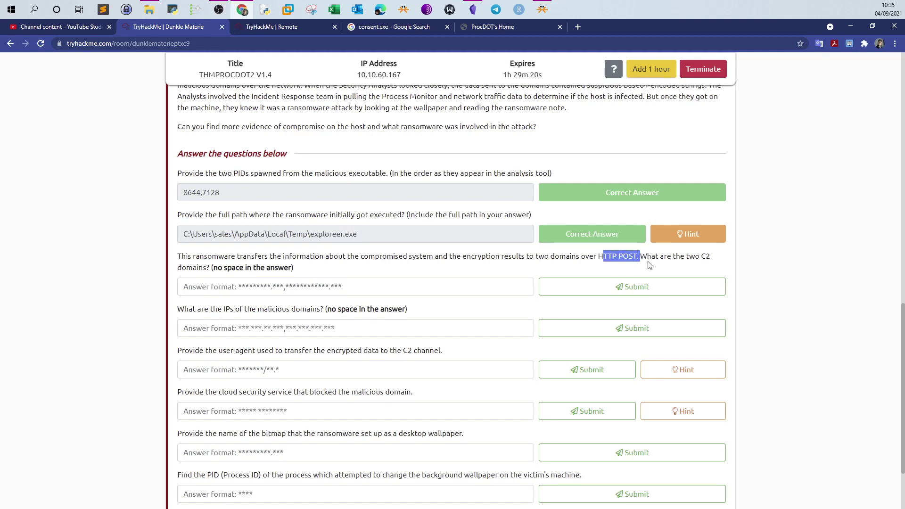
pyautogui.click(298, 29)
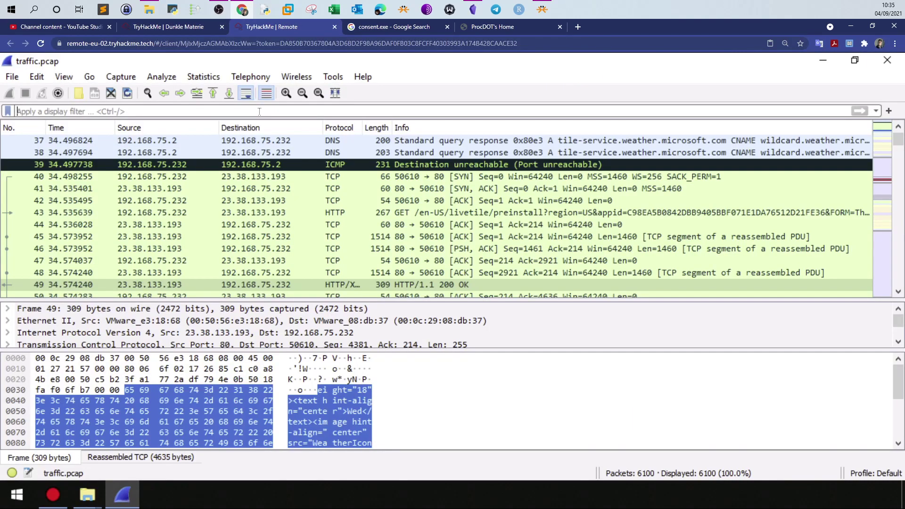
# Enter http.method == "POST" as the display filter for the capture.
pyautogui.write('http')
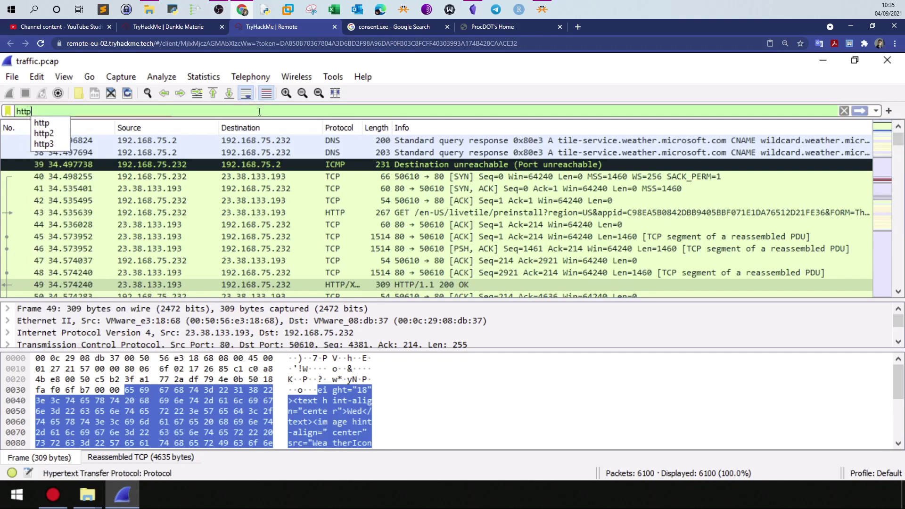
pyautogui.write('.meth')
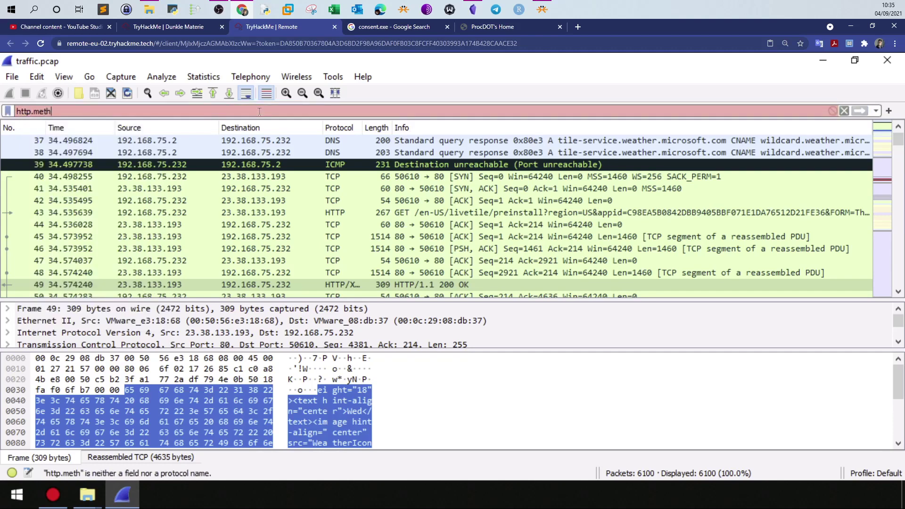
pyautogui.write('od == ~')
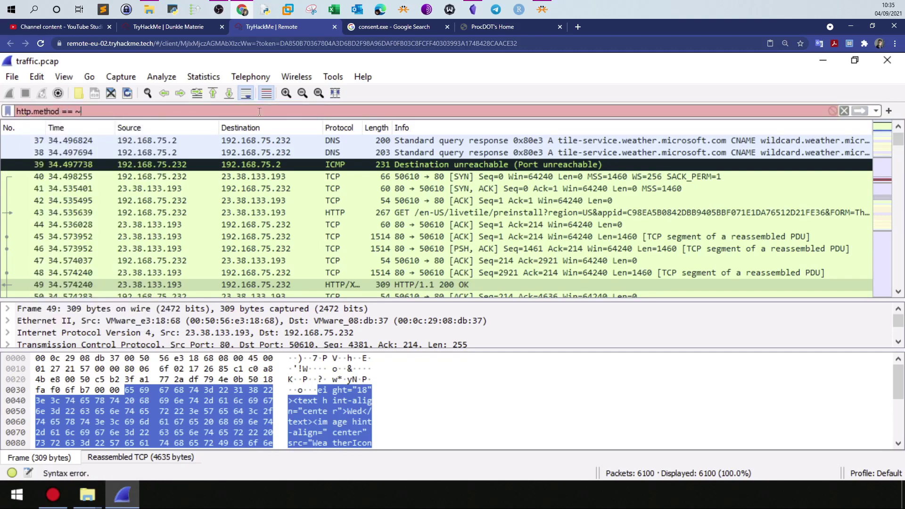
pyautogui.press('BackSpace')
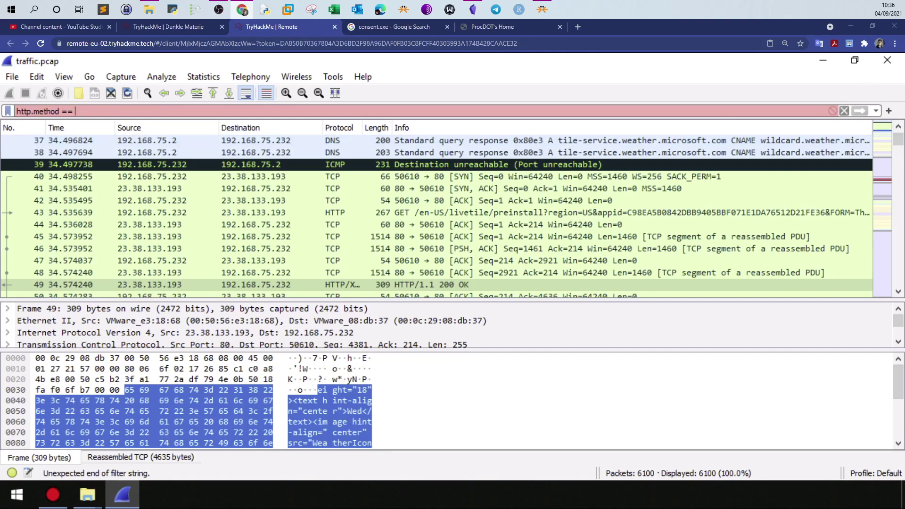
pyautogui.rightClick(142, 110)
pyautogui.click(113, 123)
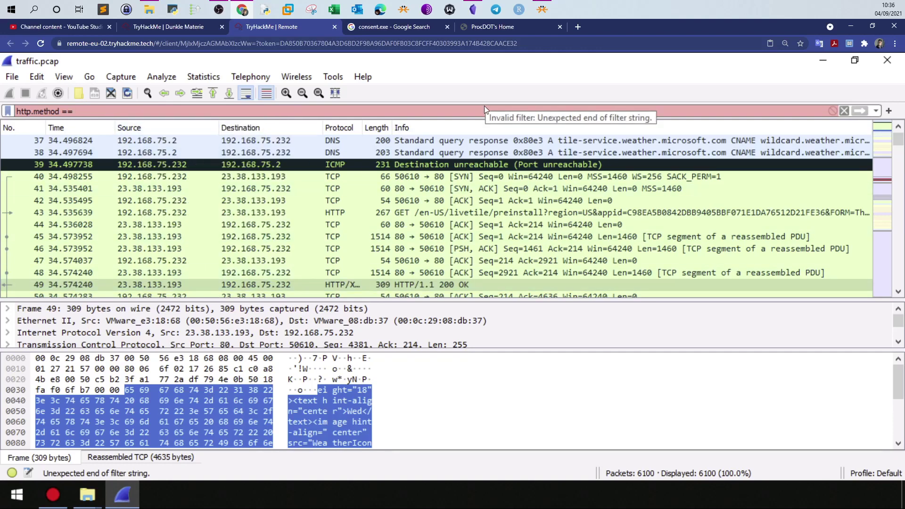
pyautogui.write('#')
pyautogui.press('BackSpace')
pyautogui.write('"')
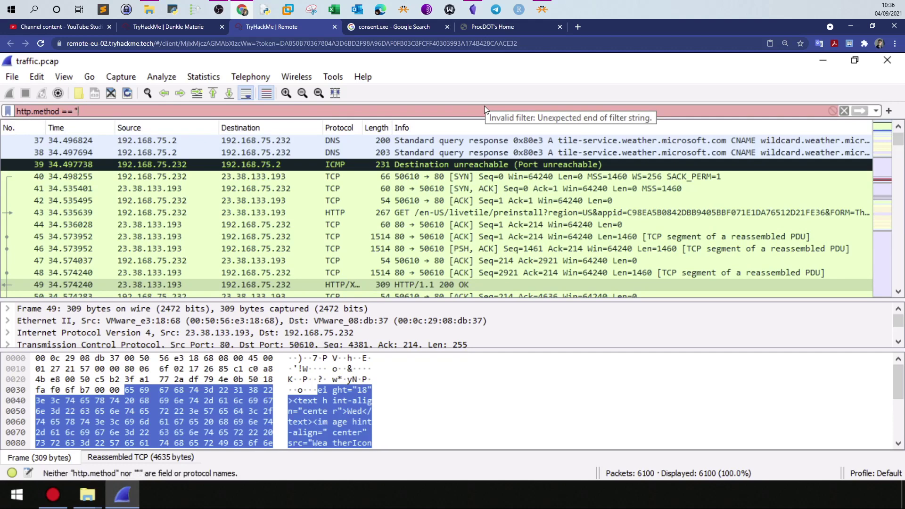
pyautogui.write('POST"')
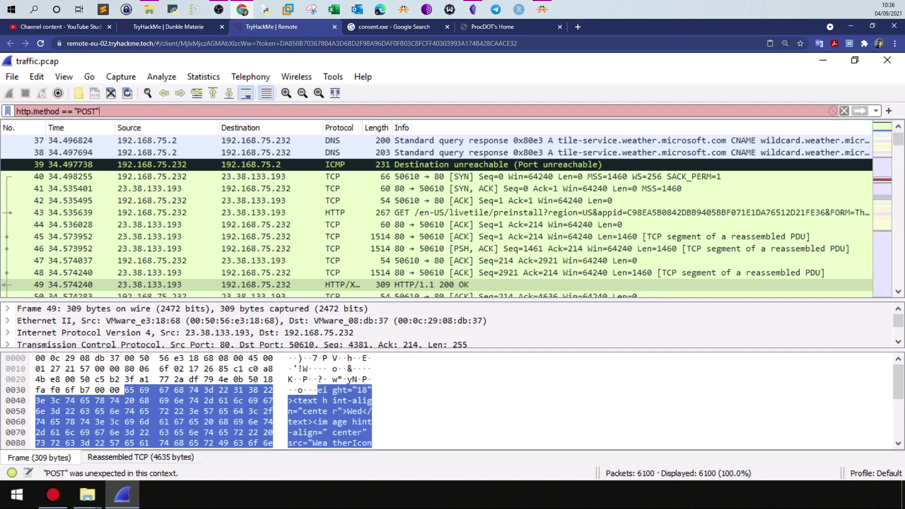
# Change the display filter's field to http.request.method and remove its quoted comparison value.
pyautogui.write('request.')
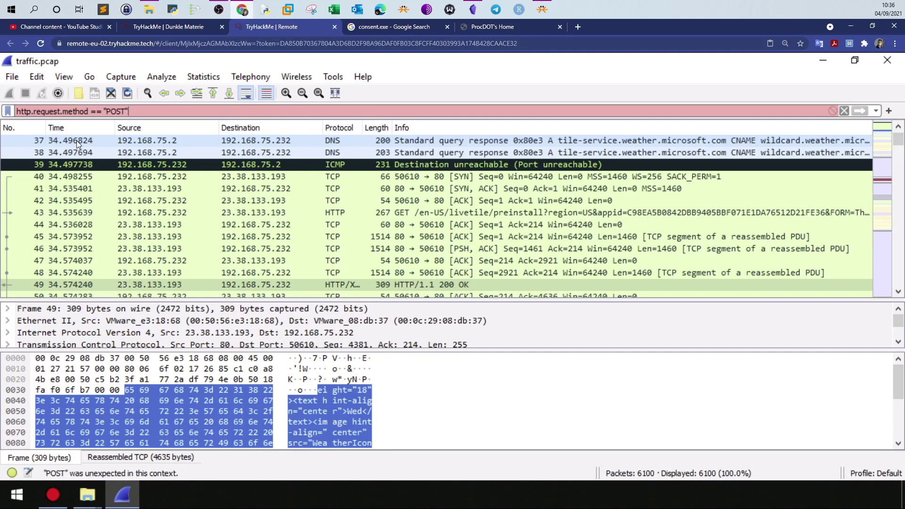
pyautogui.press('BackSpace')
pyautogui.press('BackSpace')
pyautogui.press('BackSpace')
pyautogui.press('BackSpace')
pyautogui.press('BackSpace')
pyautogui.press('BackSpace')
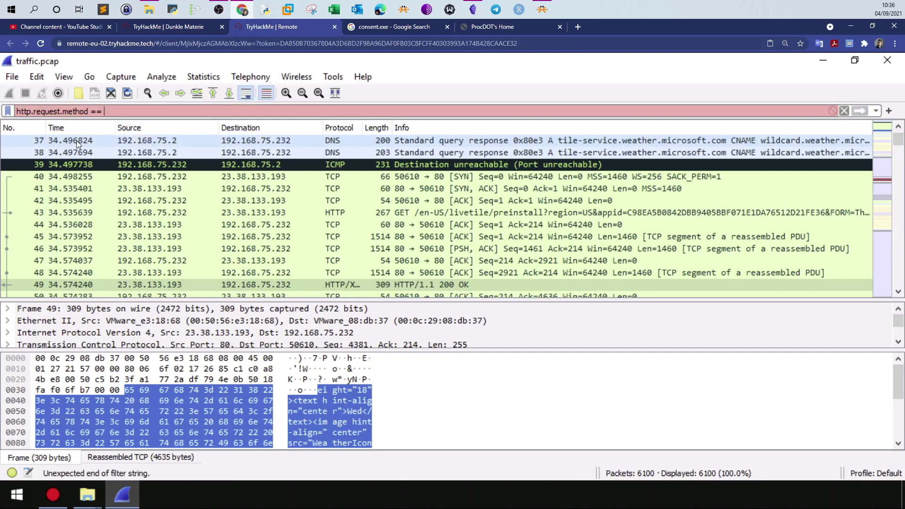
# Complete the display filter as http.request.method == POST, without quotes, and apply it.
pyautogui.write('#')
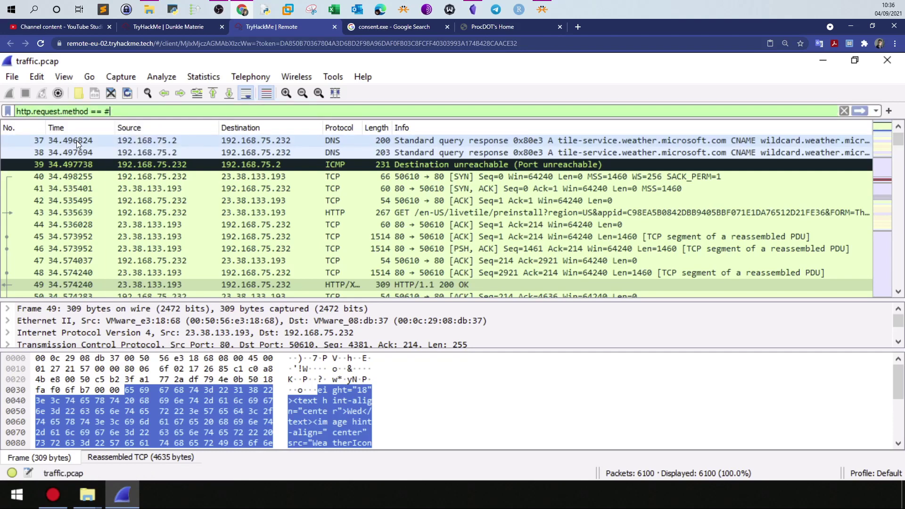
pyautogui.press('BackSpace')
pyautogui.write("'")
pyautogui.press('BackSpace')
pyautogui.write('POS')
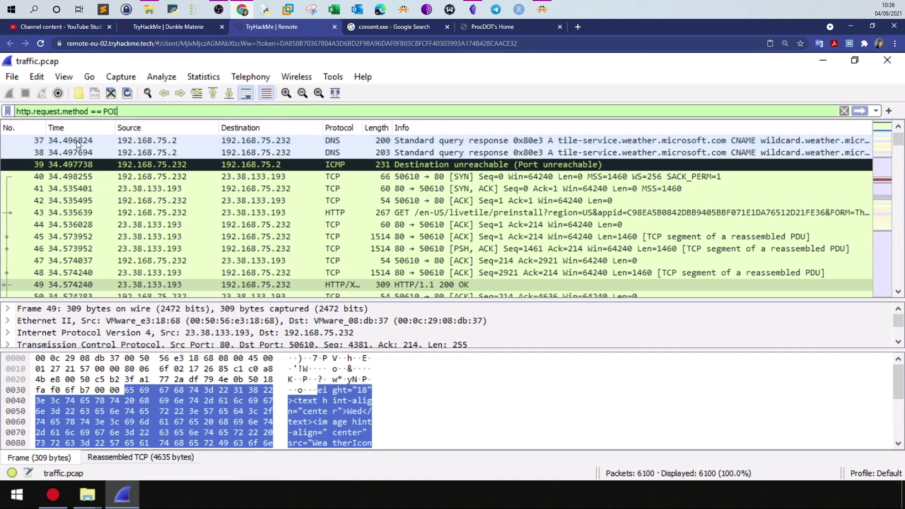
pyautogui.press('BackSpace')
pyautogui.write('ST')
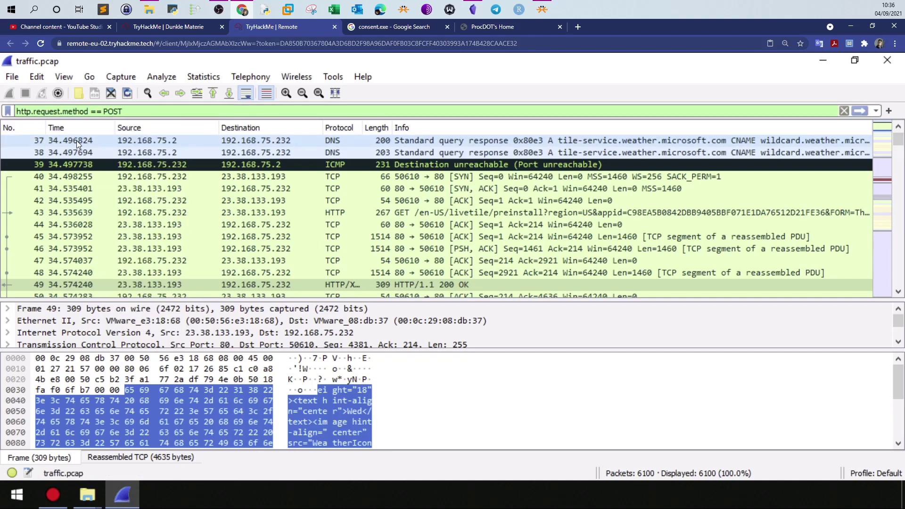
pyautogui.press('Return')
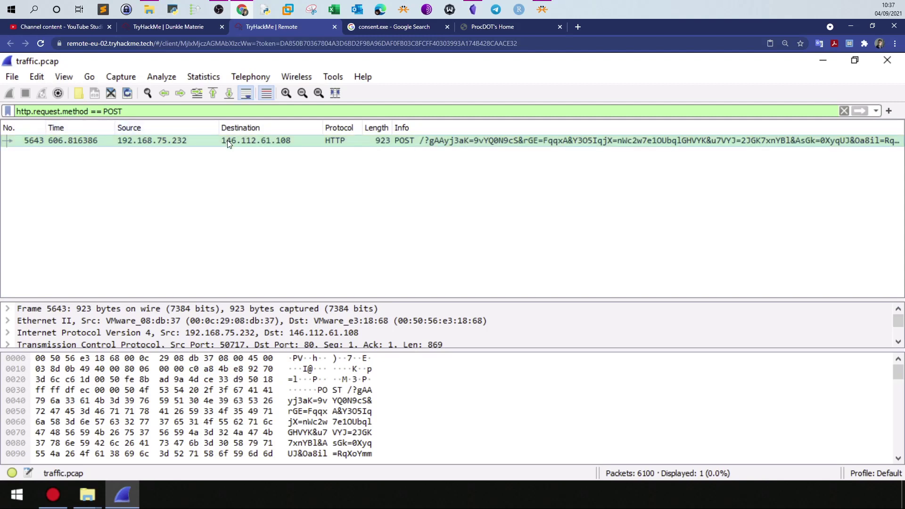
# Select the filtered POST packet, compare its destination IP with the exploreer.exe connections in ProcDOT, and return to Wireshark.
pyautogui.click(155, 141)
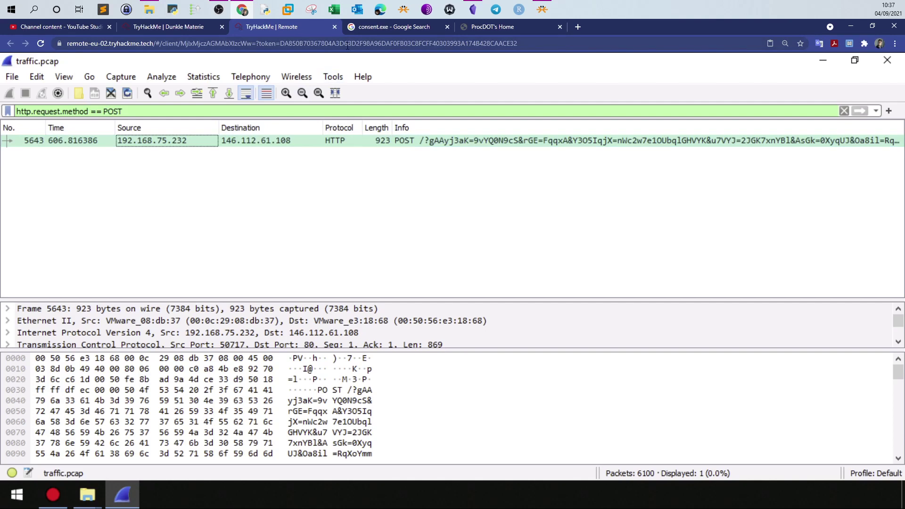
pyautogui.click(53, 494)
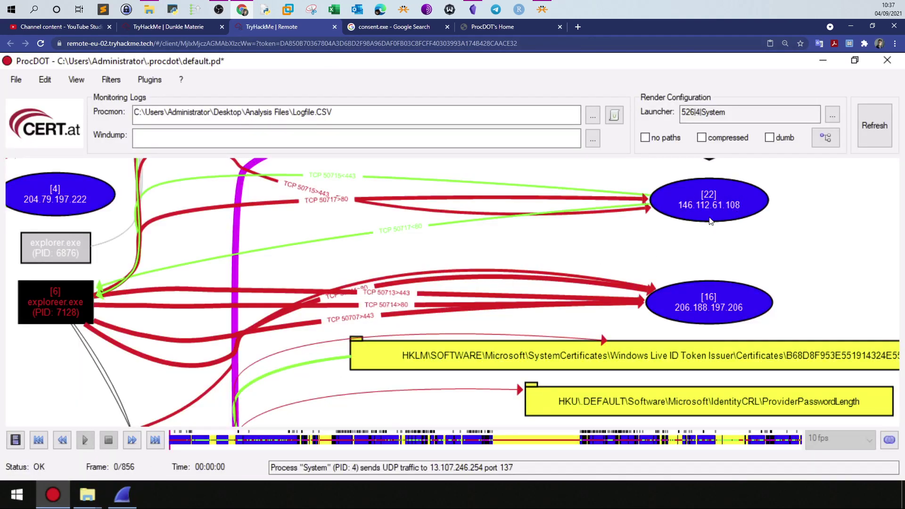
pyautogui.click(122, 494)
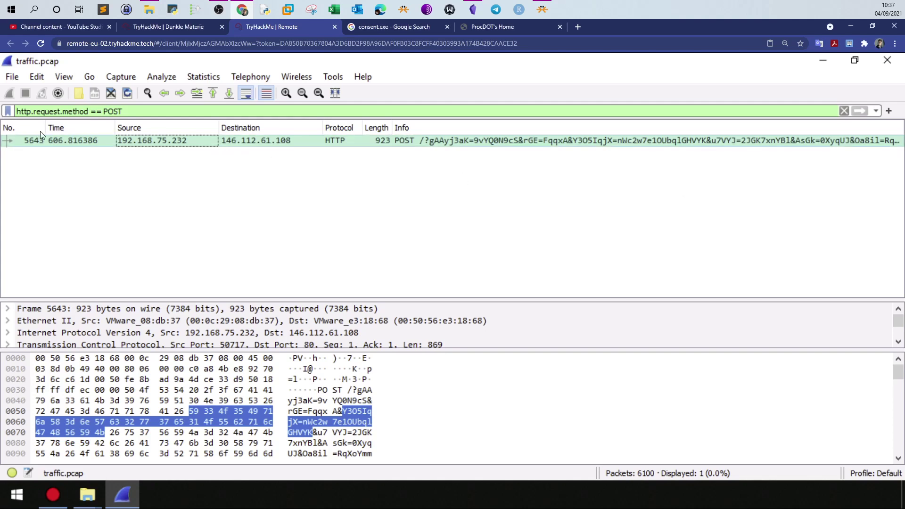
# Turn on network address name resolution for the filtered POST packet in Wireshark.
pyautogui.click(65, 77)
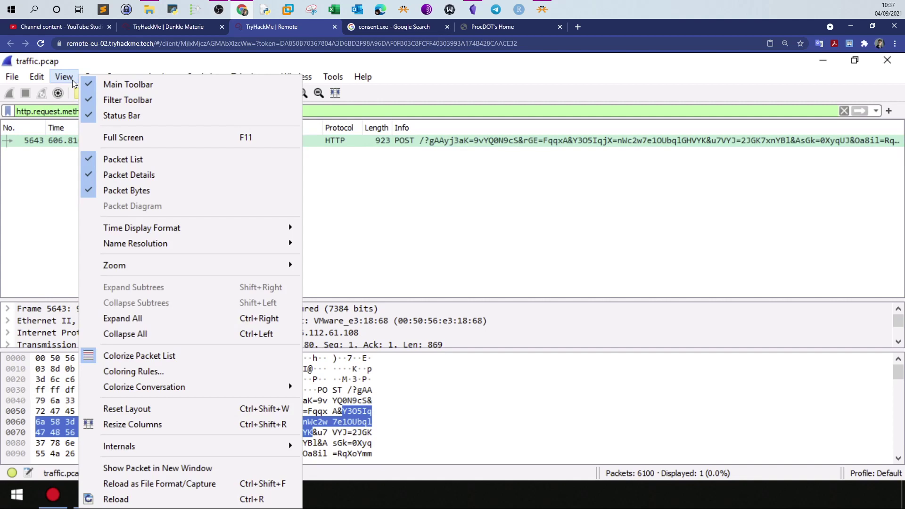
pyautogui.moveTo(140, 245)
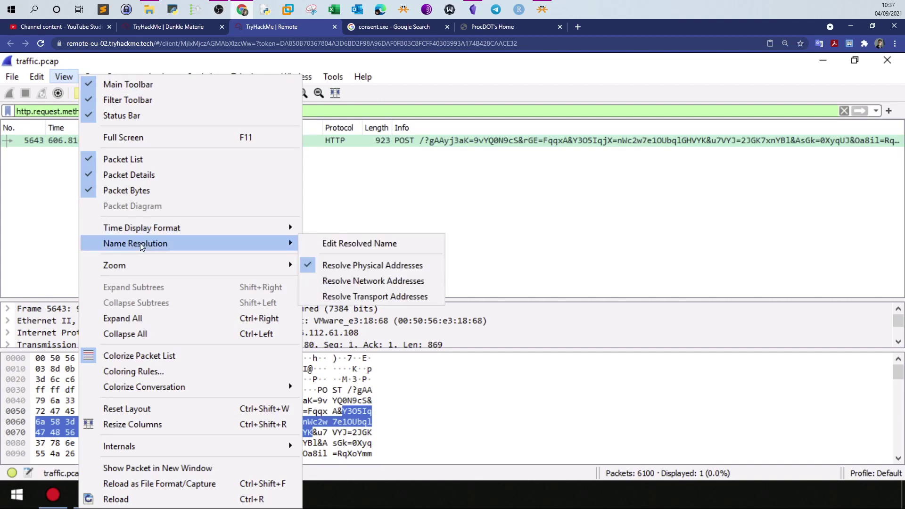
pyautogui.click(346, 281)
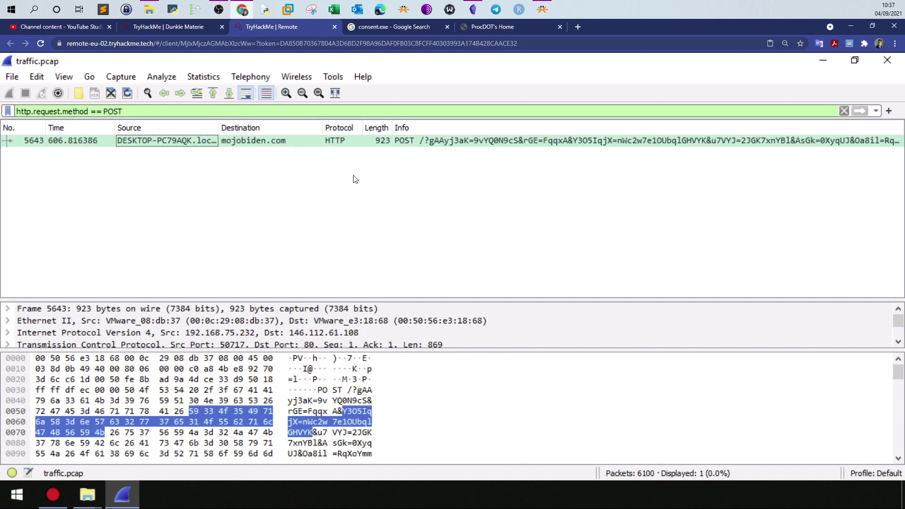
# Review the C2 domains question in the TryHackMe room, then switch to ProcDOT to check the exploreer.exe connections.
pyautogui.click(147, 29)
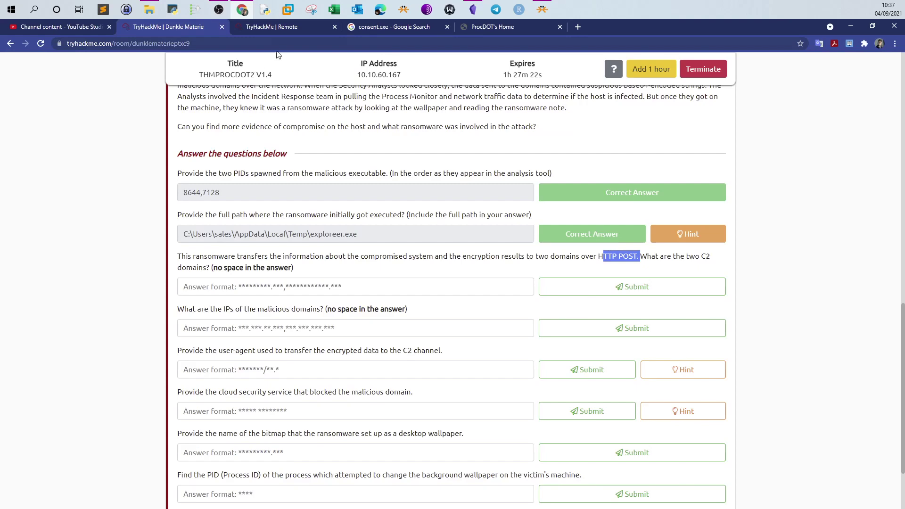
pyautogui.click(276, 30)
pyautogui.click(53, 495)
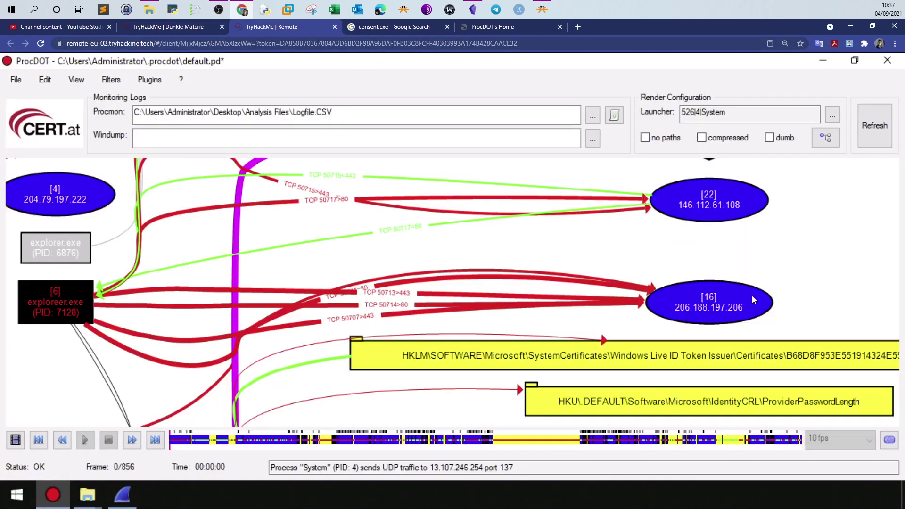
# Search Google for "whois lookup ip" and open the DomainTools Whois Lookup site.
pyautogui.click(409, 26)
pyautogui.click(279, 28)
pyautogui.click(415, 30)
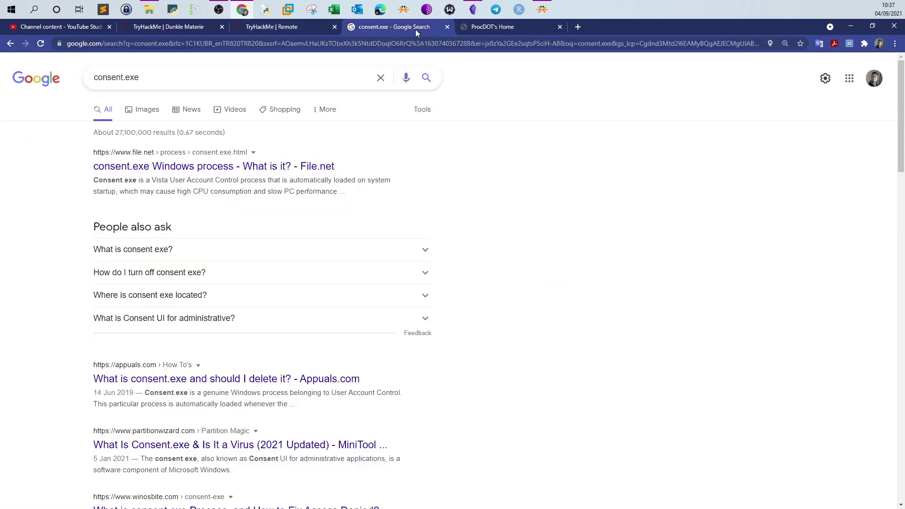
pyautogui.moveTo(255, 74); pyautogui.dragTo(85, 75)
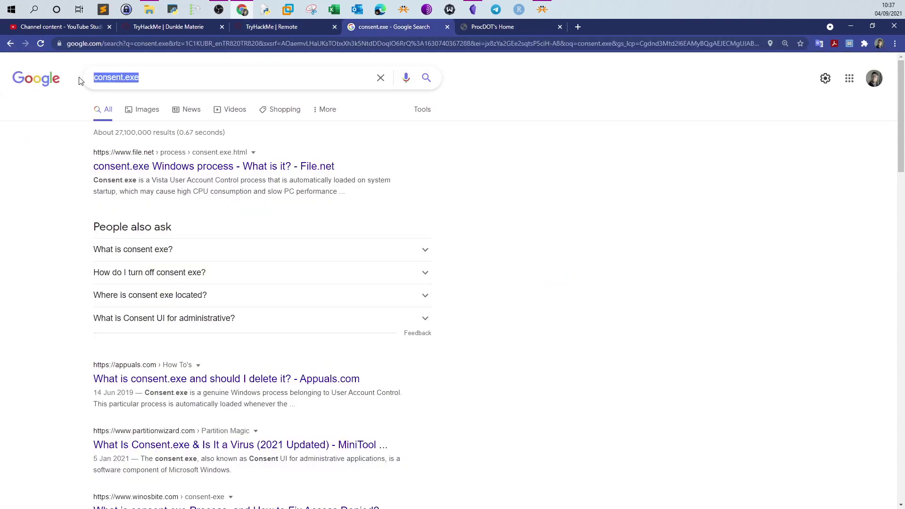
pyautogui.write('whois loo')
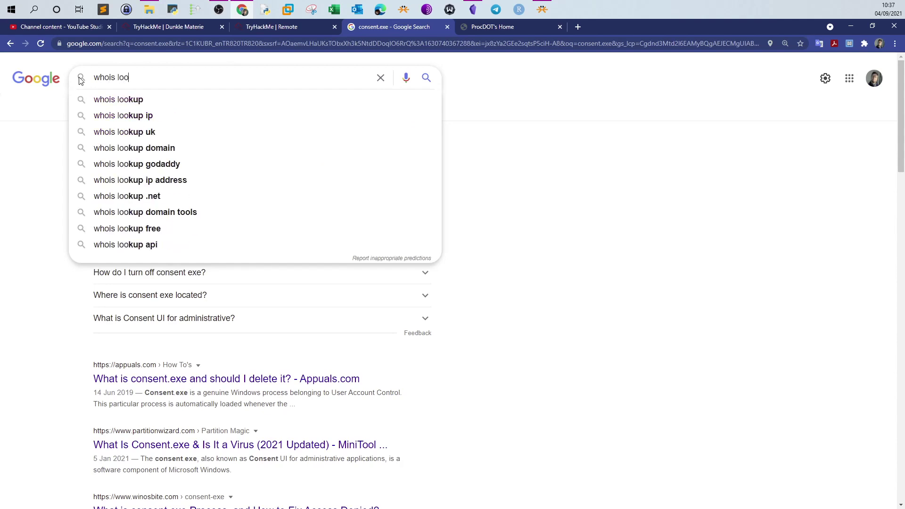
pyautogui.click(121, 116)
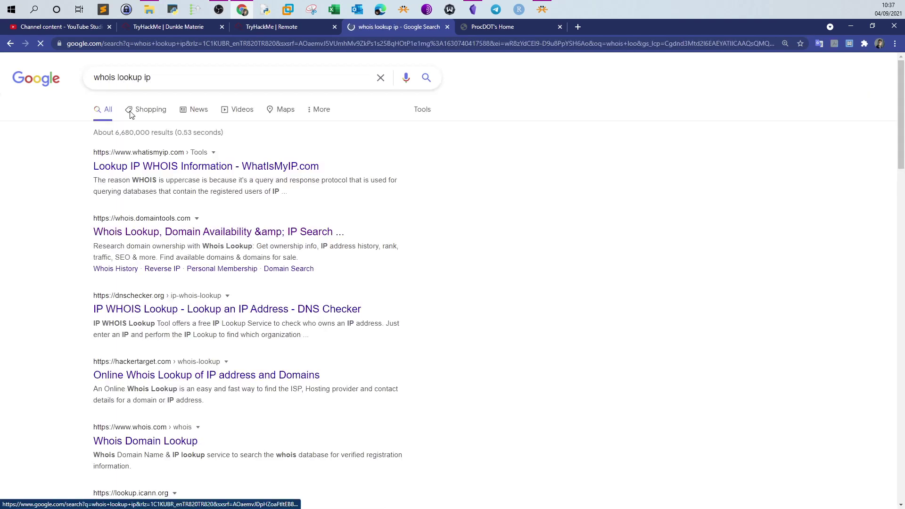
pyautogui.click(118, 231)
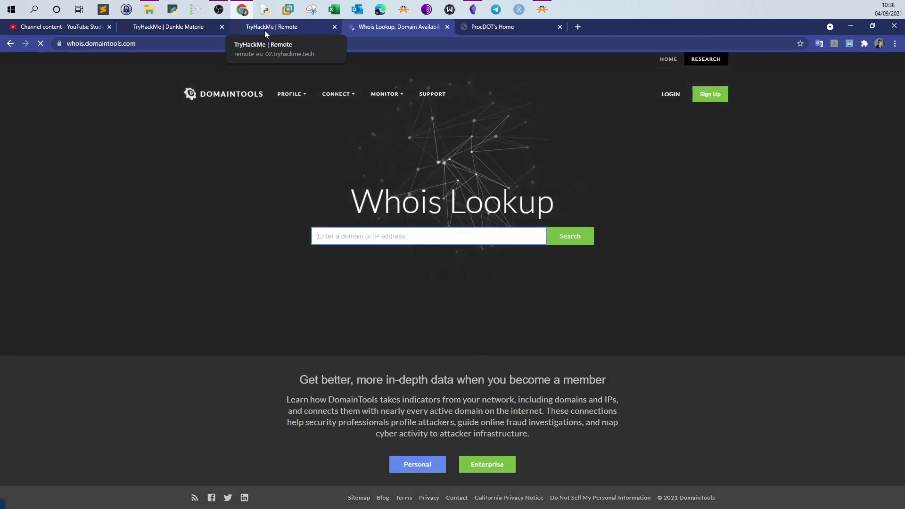
# Enter 206.188 in the Whois Lookup field, reading the first half of exploreer.exe's other remote IP from the ProcDOT graph.
pyautogui.click(264, 29)
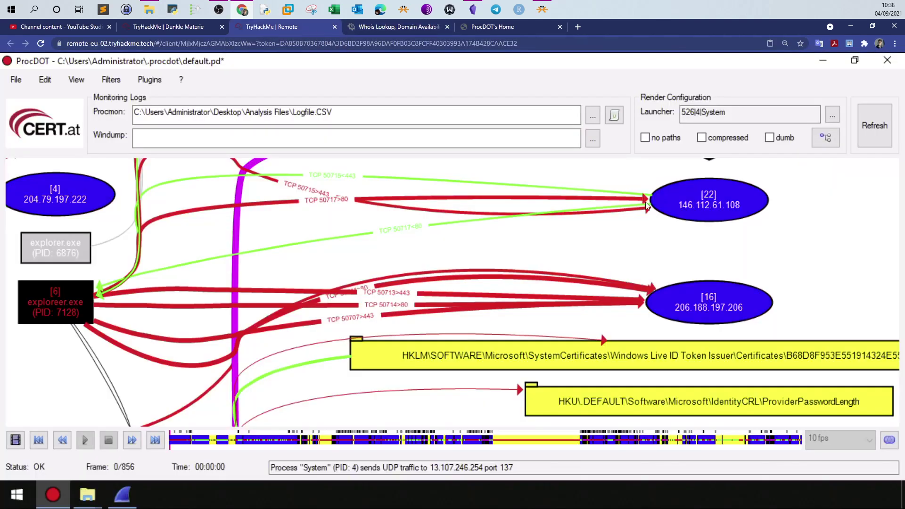
pyautogui.click(403, 27)
pyautogui.write('206')
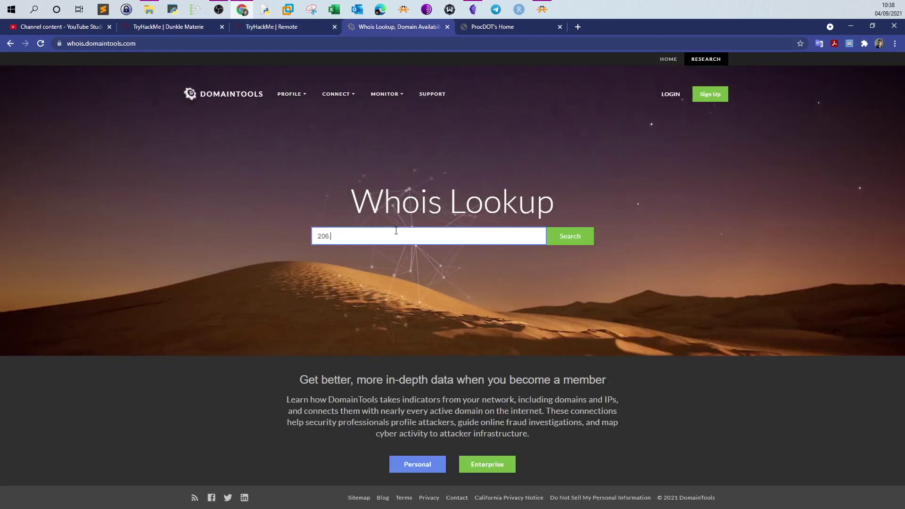
pyautogui.click(304, 29)
pyautogui.click(383, 29)
pyautogui.write('.1')
pyautogui.write('88')
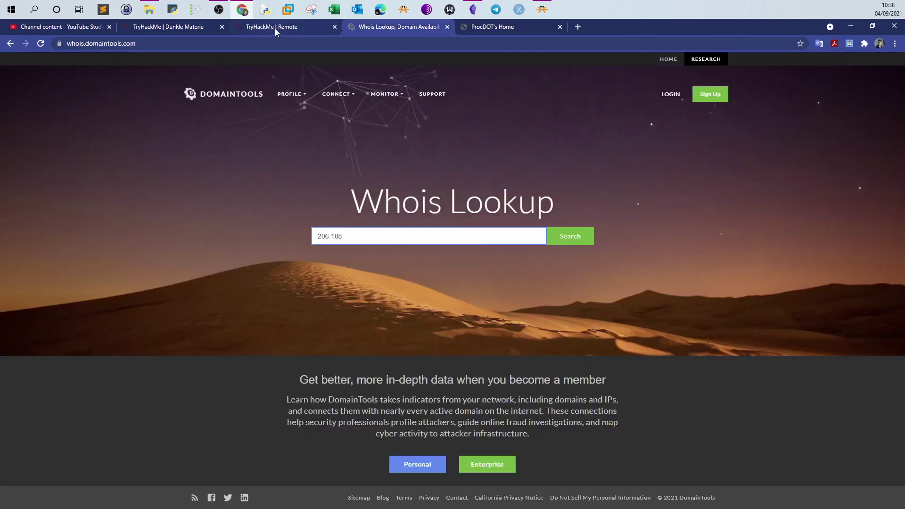
# Complete the lookup address as 206.188.197.206 from the ProcDOT graph, run the search and submit the captcha validation.
pyautogui.click(275, 27)
pyautogui.click(375, 27)
pyautogui.write('1')
pyautogui.press('BackSpace')
pyautogui.write('.197')
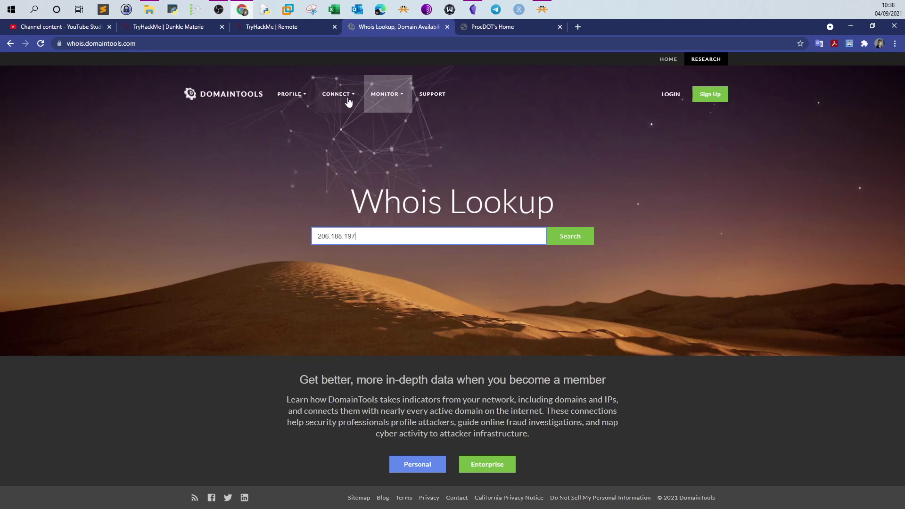
pyautogui.click(300, 29)
pyautogui.click(381, 25)
pyautogui.write('.206')
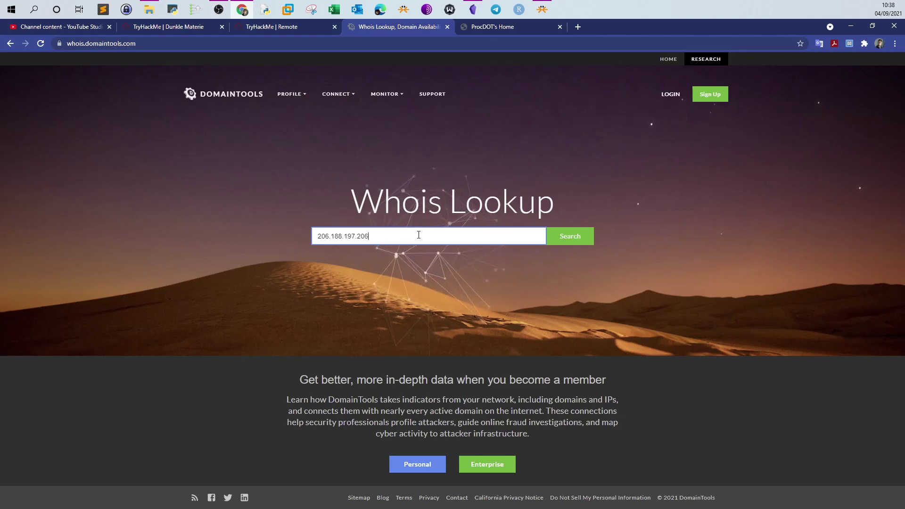
pyautogui.press('Return')
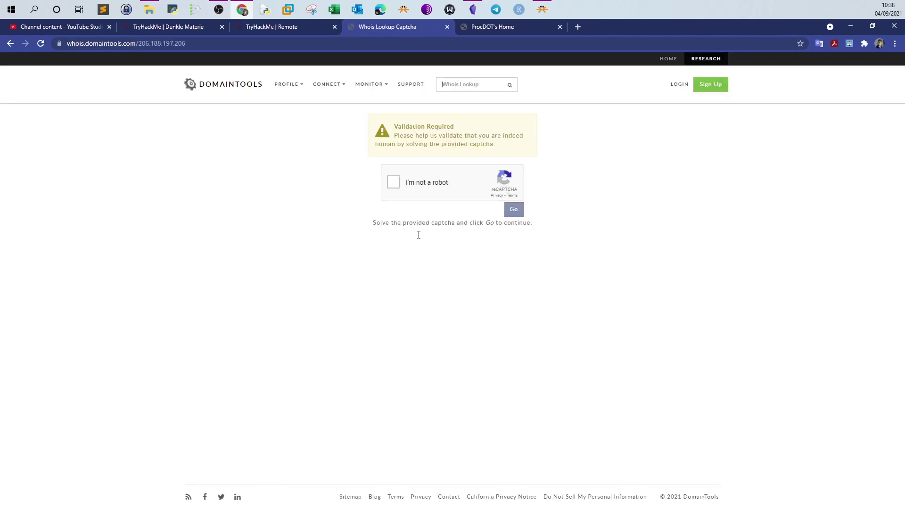
pyautogui.click(395, 182)
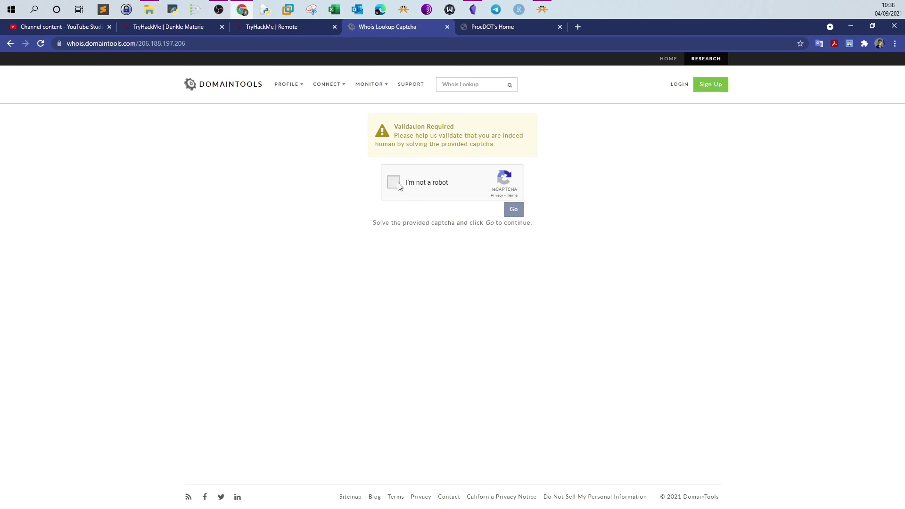
pyautogui.click(513, 209)
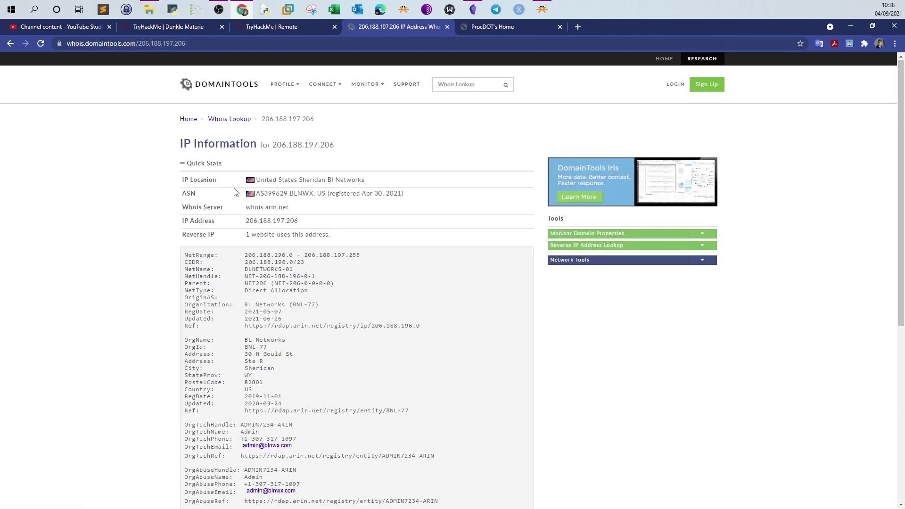
# Examine the WHOIS record for an associated domain and copy the IP address 206.188.197.206.
pyautogui.scroll(-2, 235, 190)
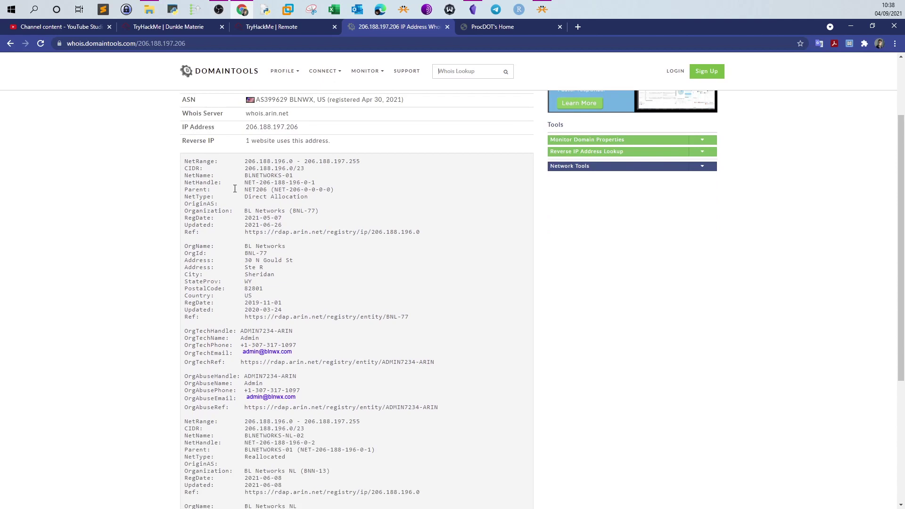
pyautogui.scroll(-3, 235, 189)
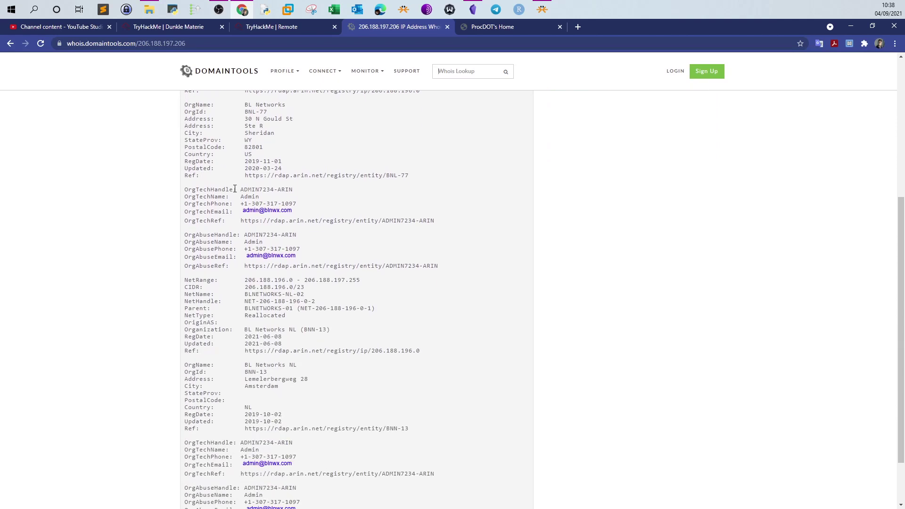
pyautogui.scroll(-2, 235, 189)
pyautogui.scroll(6, 234, 189)
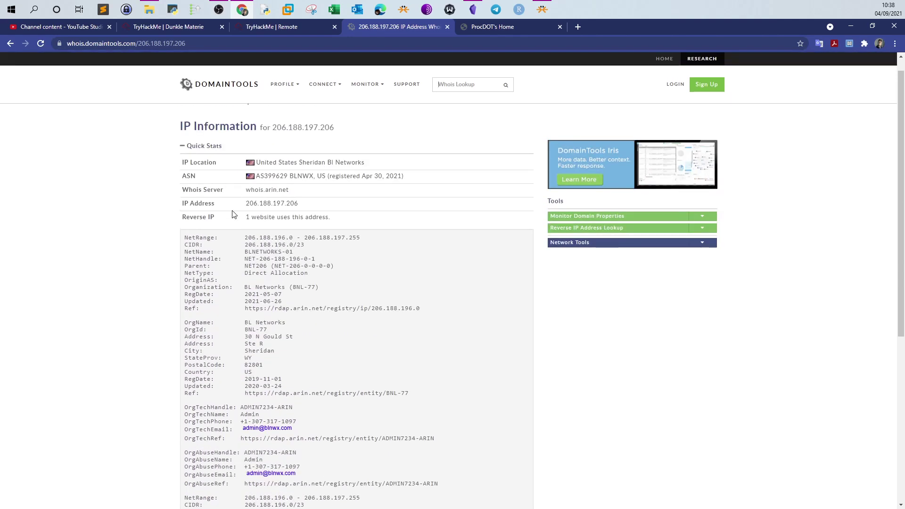
pyautogui.moveTo(302, 204); pyautogui.dragTo(245, 203)
pyautogui.rightClick(257, 204)
pyautogui.click(269, 211)
pyautogui.scroll(-3, 271, 216)
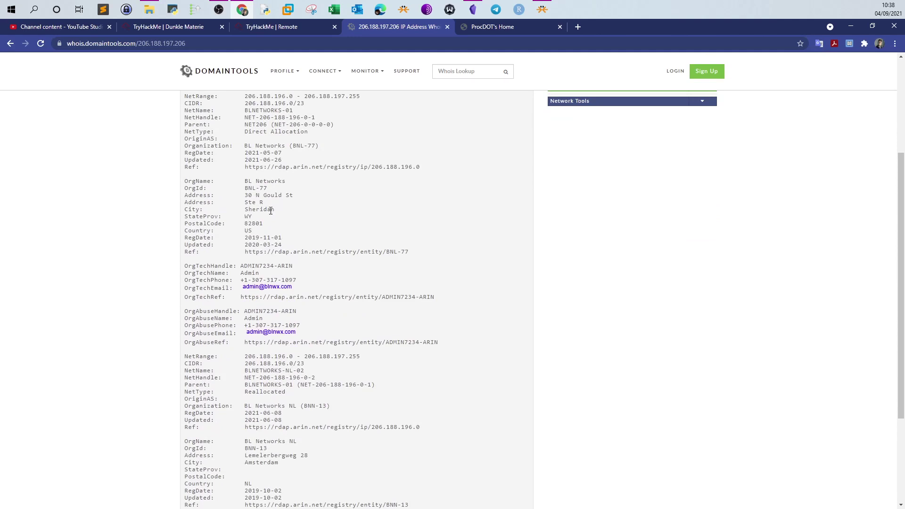
pyautogui.scroll(-4, 271, 211)
pyautogui.scroll(1, 271, 210)
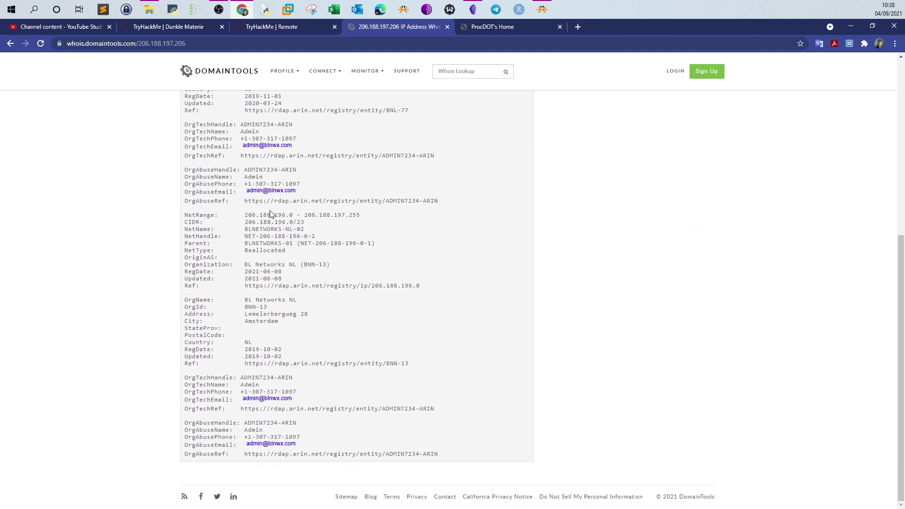
pyautogui.scroll(6, 271, 211)
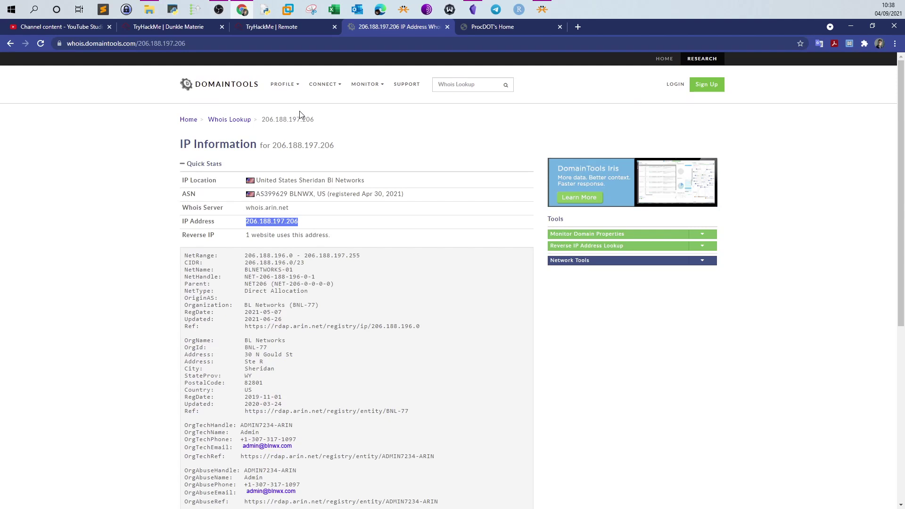
# Go to google.com, search for "virus total" and open the VirusTotal home page.
pyautogui.click(298, 42)
pyautogui.write('google.com')
pyautogui.press('Return')
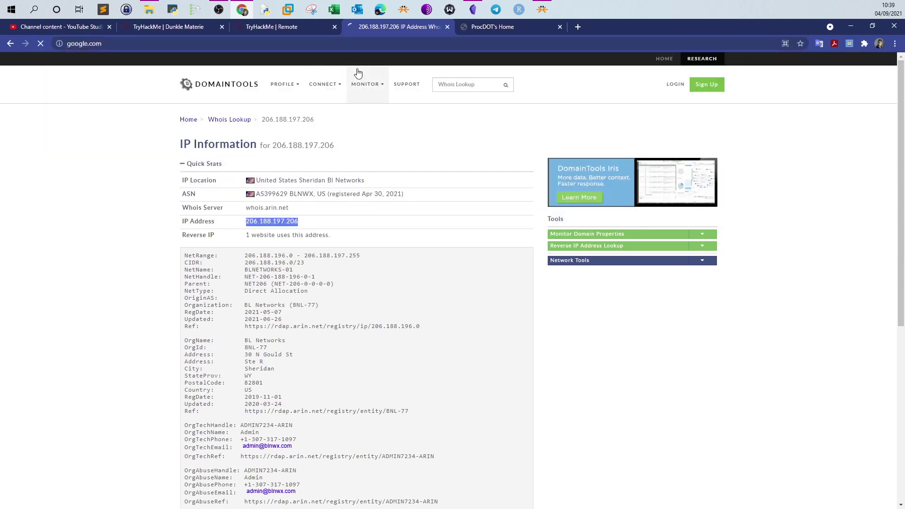
pyautogui.click(367, 258)
pyautogui.write('virut')
pyautogui.press('BackSpace')
pyautogui.write('s total')
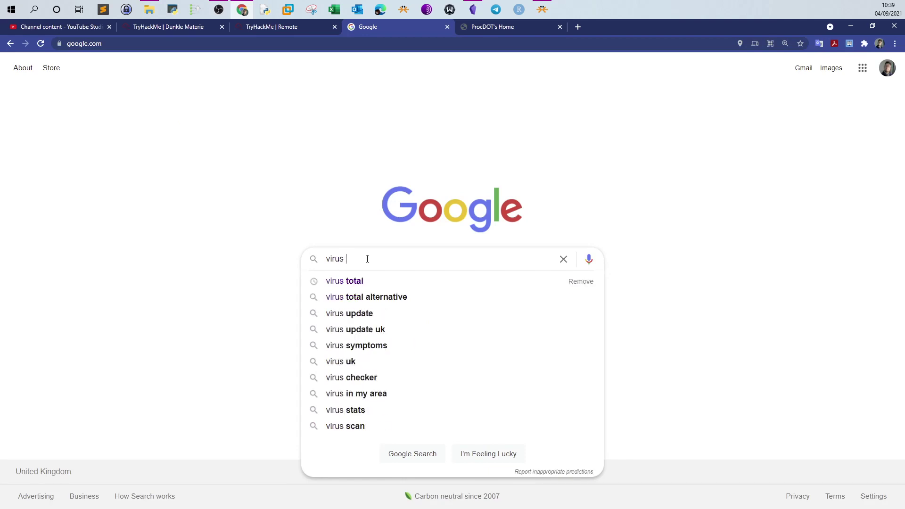
pyautogui.press('Return')
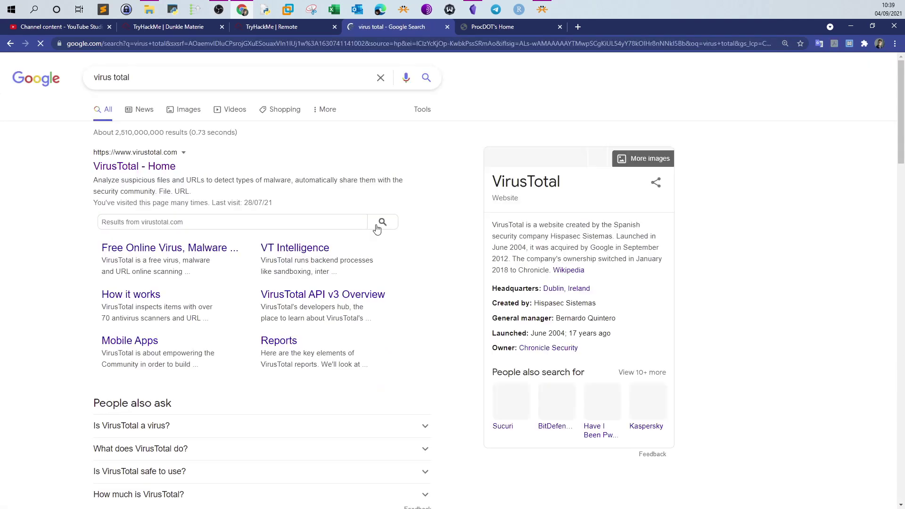
pyautogui.click(66, 132)
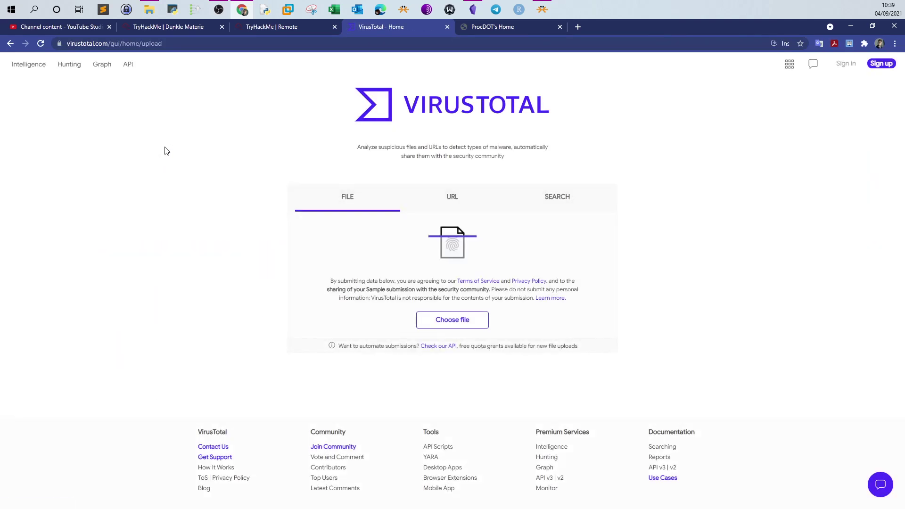
# Look up 206.188.197.206 in VirusTotal and check the community comments for related domains.
pyautogui.click(601, 207)
pyautogui.hotkey('ctrl', 'v')
pyautogui.press('Return')
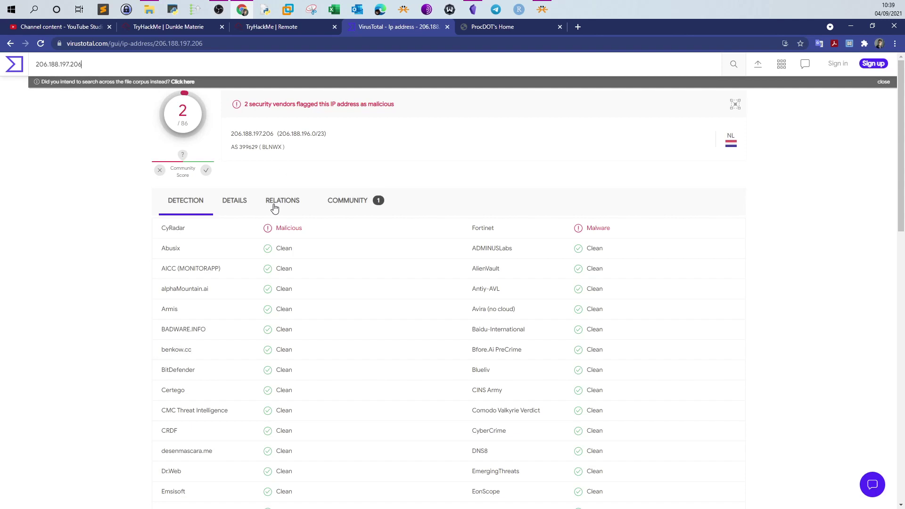
pyautogui.click(348, 201)
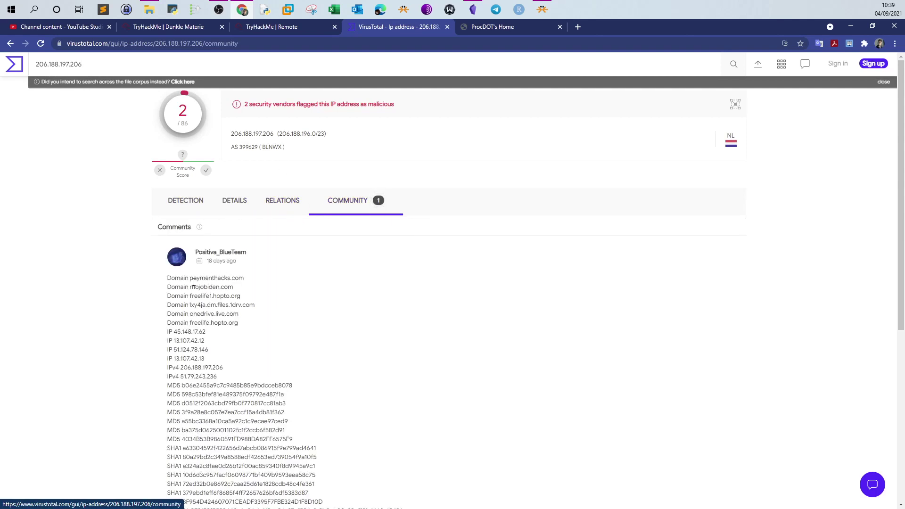
pyautogui.moveTo(191, 278); pyautogui.dragTo(247, 282)
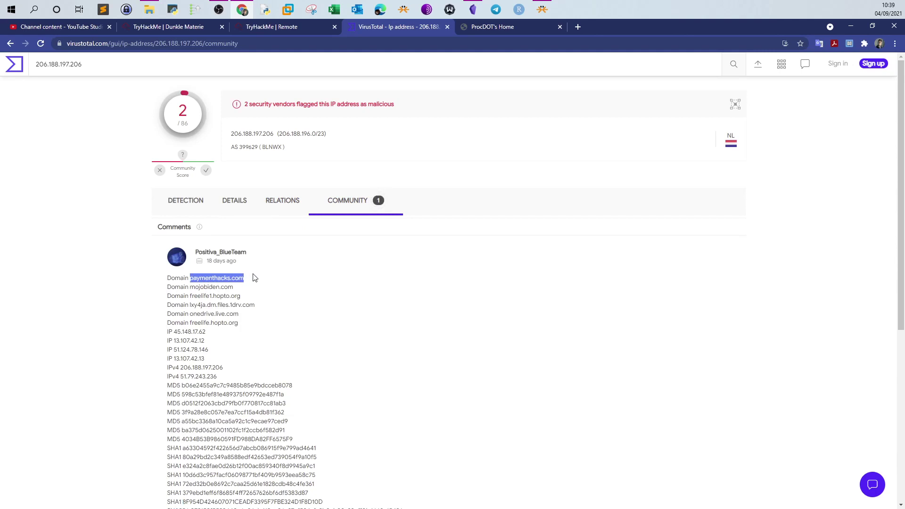
# Copy paymenthacks.com from VirusTotal's passive DNS relations and paste it into the C2 domains answer in the TryHackMe room.
pyautogui.click(278, 203)
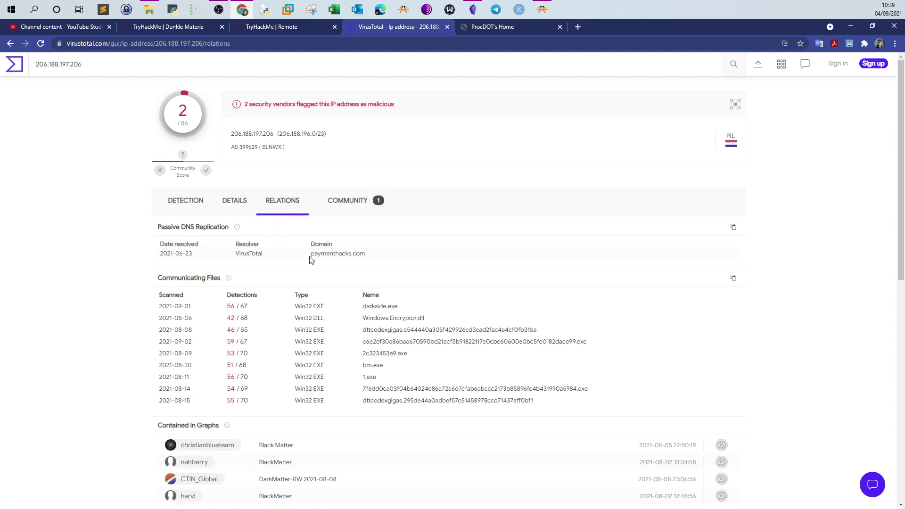
pyautogui.moveTo(311, 258); pyautogui.dragTo(355, 257)
pyautogui.rightClick(353, 254)
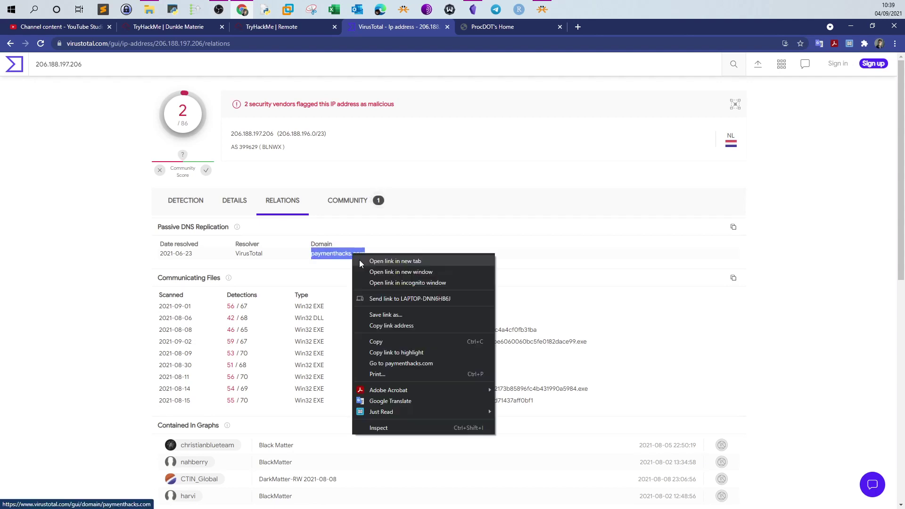
pyautogui.click(373, 339)
pyautogui.click(194, 27)
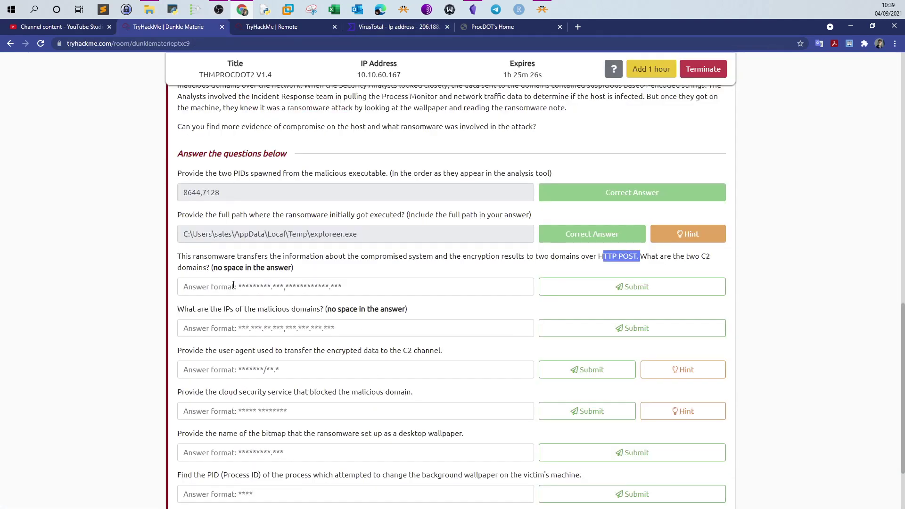
pyautogui.click(343, 286)
pyautogui.hotkey('ctrl', 'v')
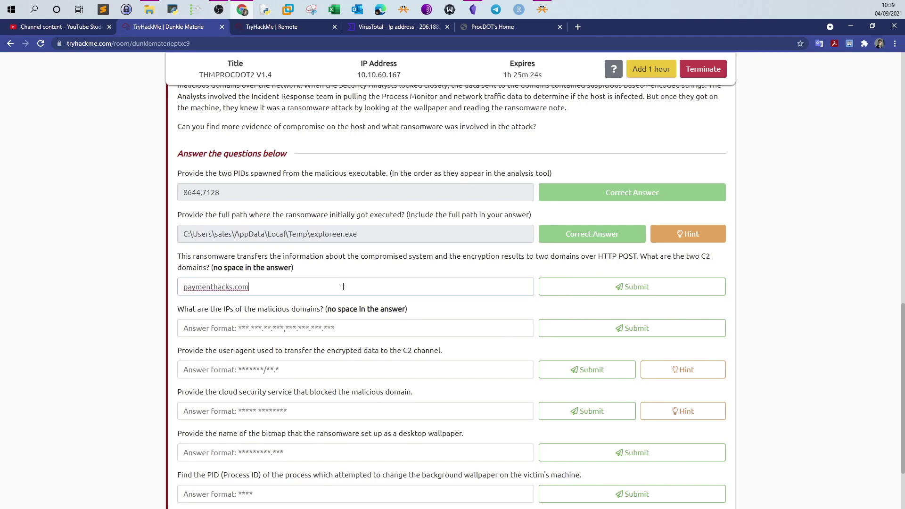
# Try to copy the POST packet from Wireshark as printable text into the C2 domains answer, and remove the pasted text.
pyautogui.click(293, 29)
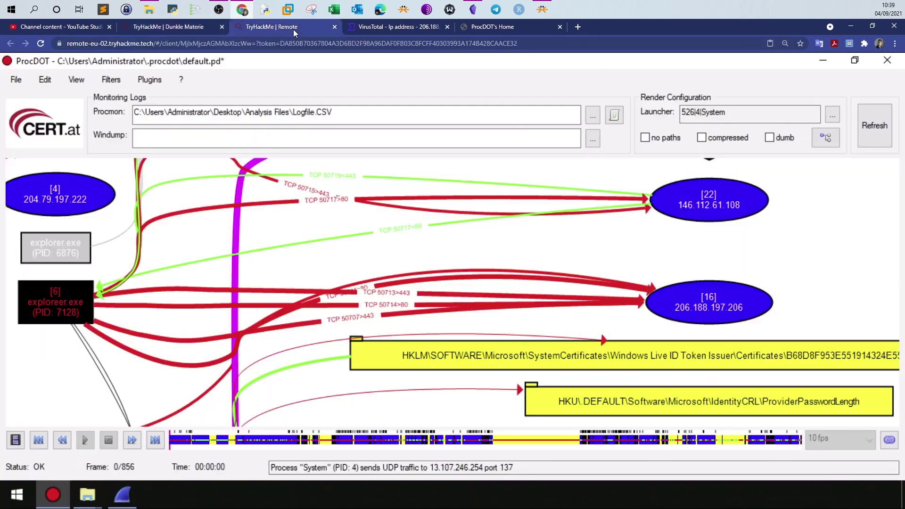
pyautogui.click(122, 495)
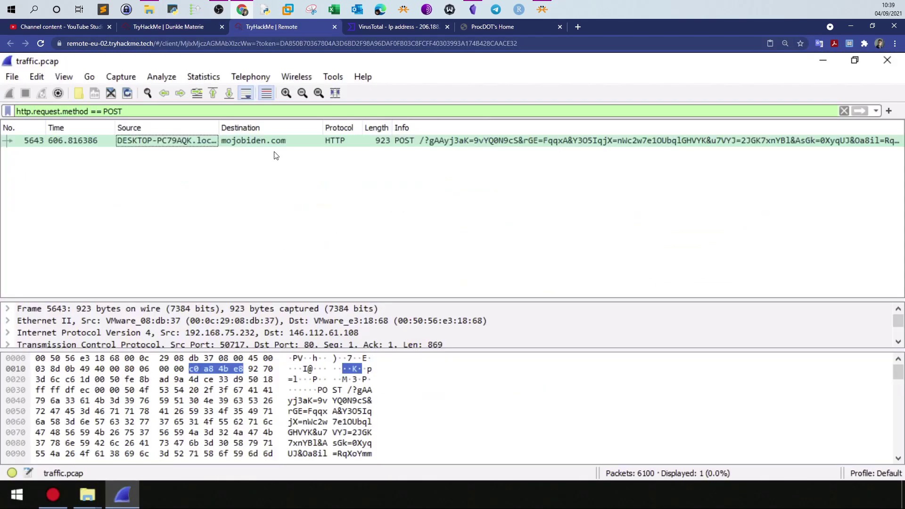
pyautogui.rightClick(264, 142)
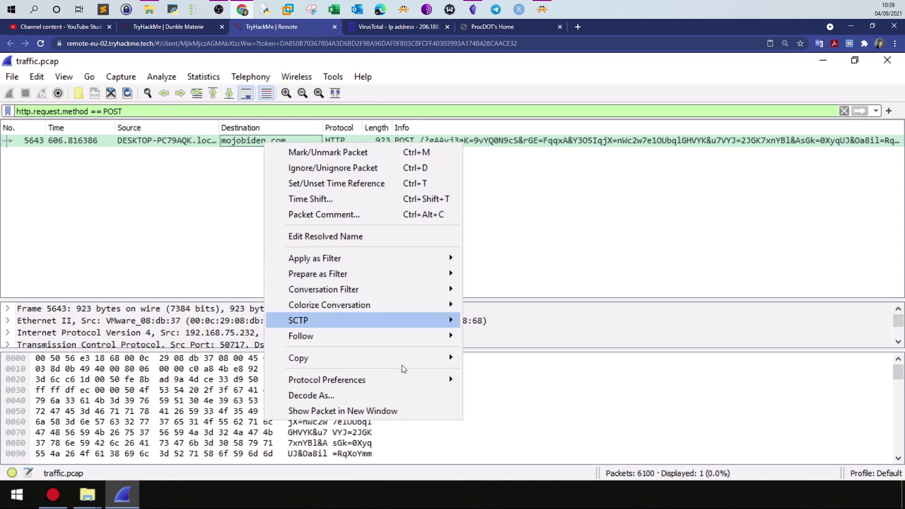
pyautogui.moveTo(400, 361)
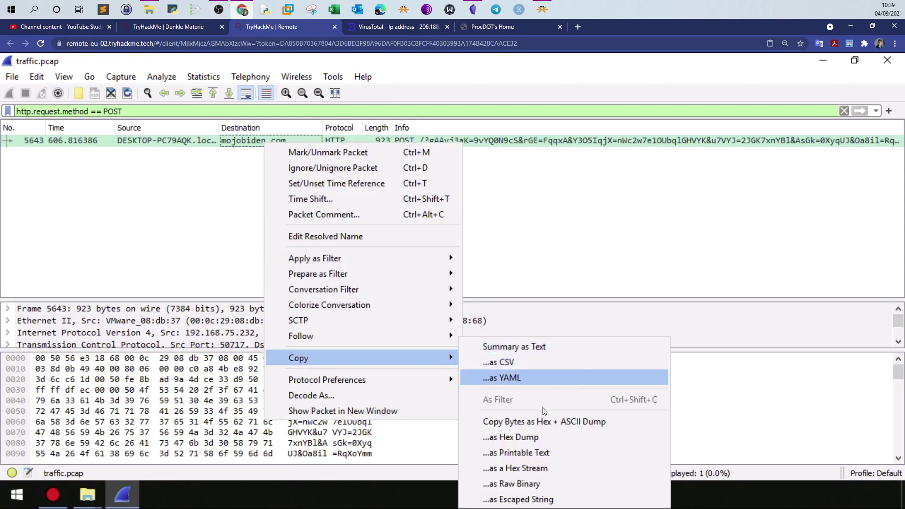
pyautogui.click(607, 453)
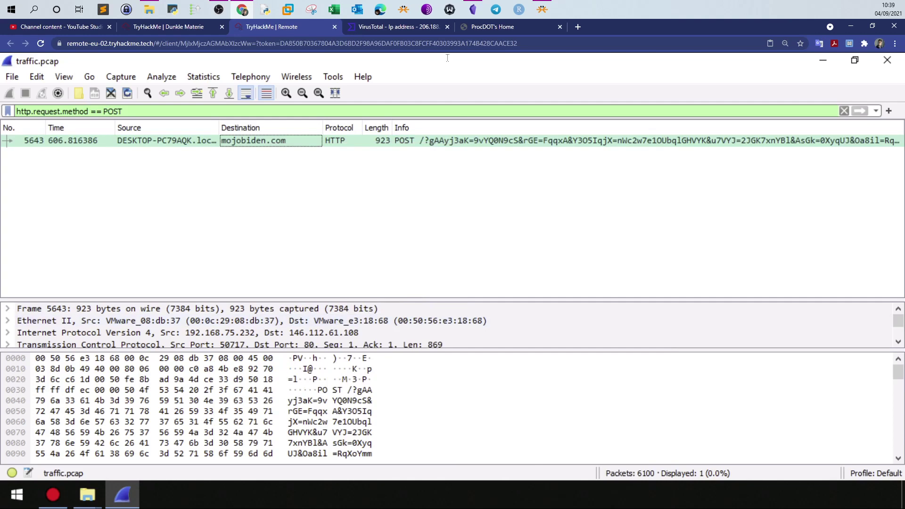
pyautogui.click(215, 29)
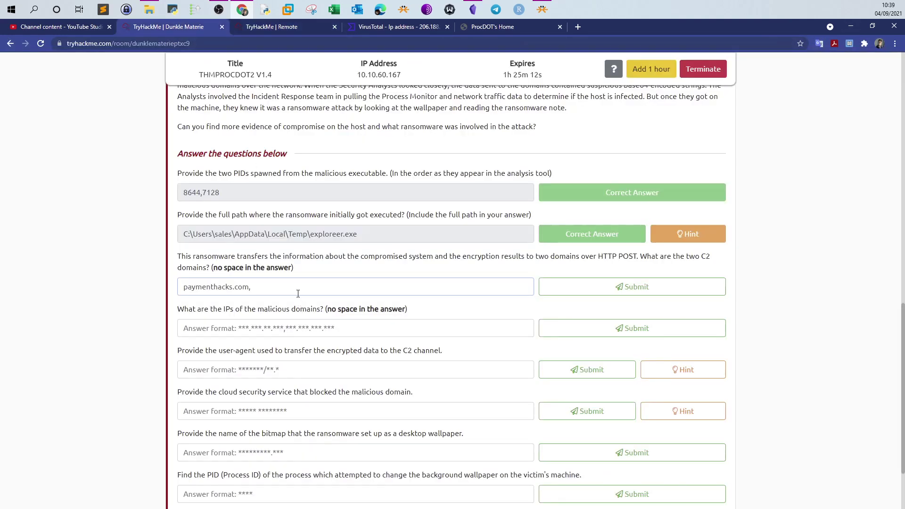
pyautogui.hotkey('ctrl', 'v')
pyautogui.moveTo(524, 288); pyautogui.dragTo(254, 300)
pyautogui.press('BackSpace')
# Complete the C2 domains answer with mojobiden.com, the POST packet's destination in Wireshark, and submit it.
pyautogui.click(292, 29)
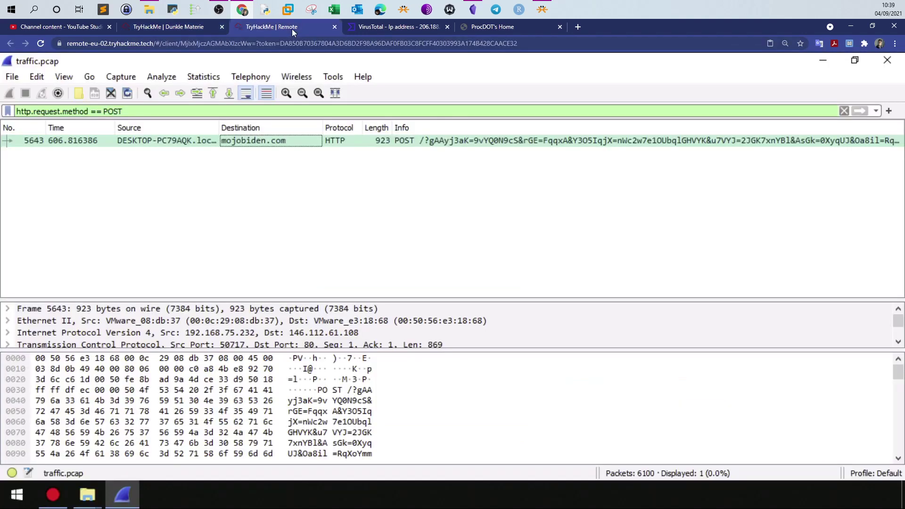
pyautogui.click(179, 27)
pyautogui.write('mojobiden.com')
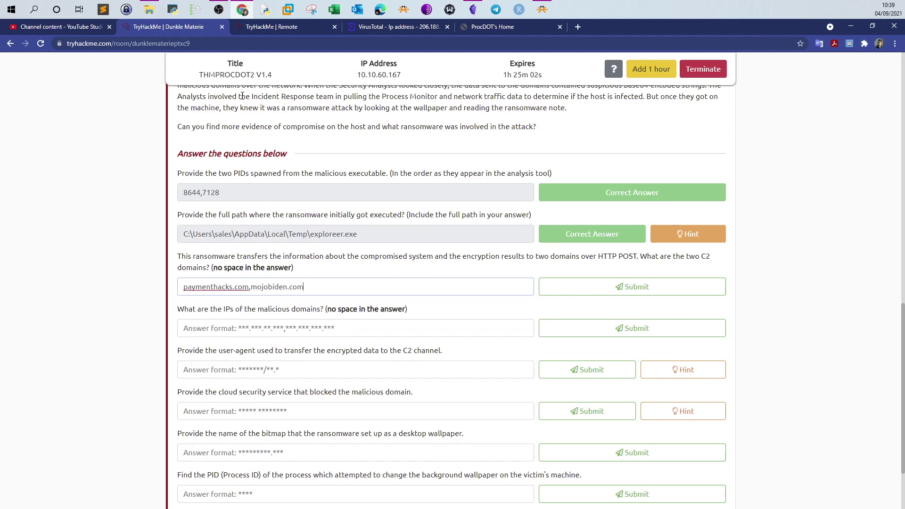
pyautogui.click(264, 27)
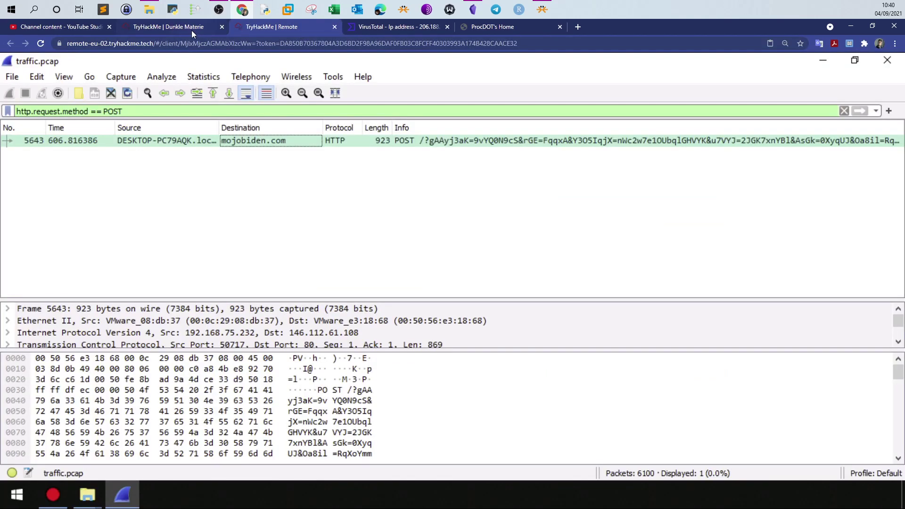
pyautogui.click(192, 30)
pyautogui.click(622, 287)
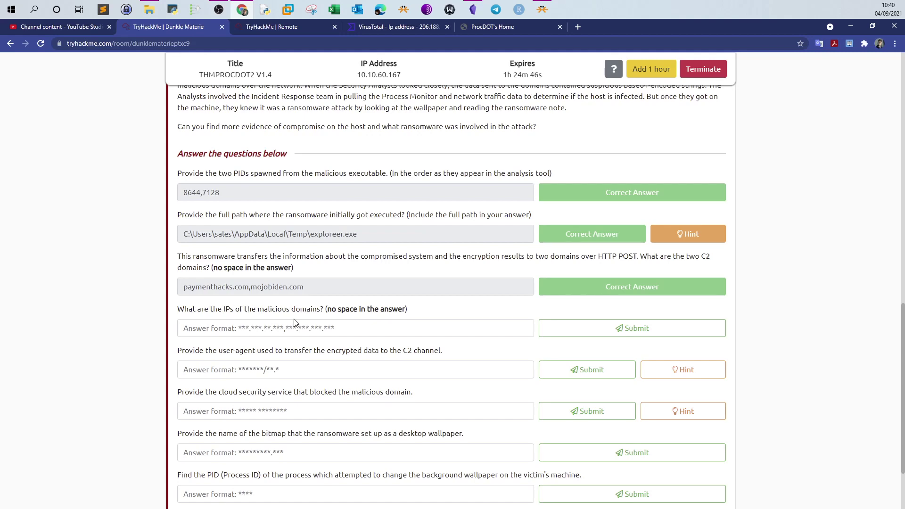
# Check the ProcDOT graph's IPs against VirusTotal's community comments and copy 206.188.197.206 into the malicious domain IPs answer in the TryHackMe room.
pyautogui.click(291, 28)
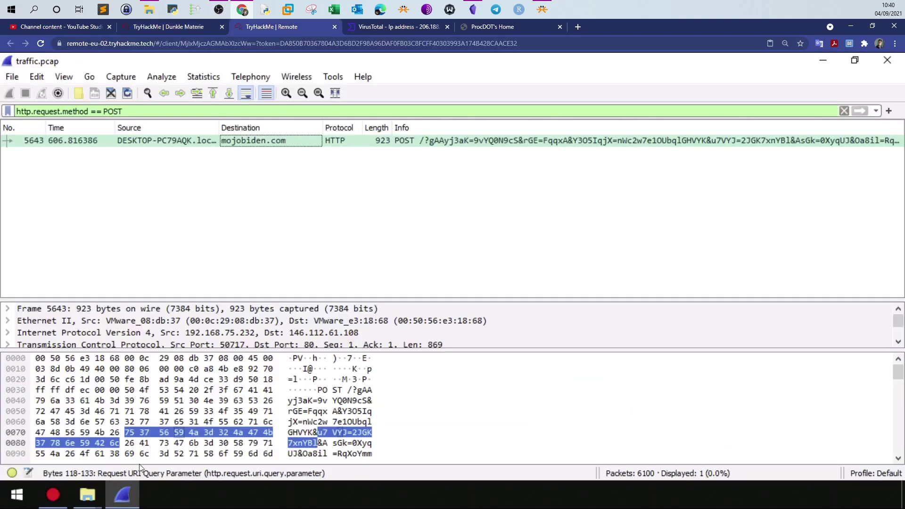
pyautogui.click(53, 493)
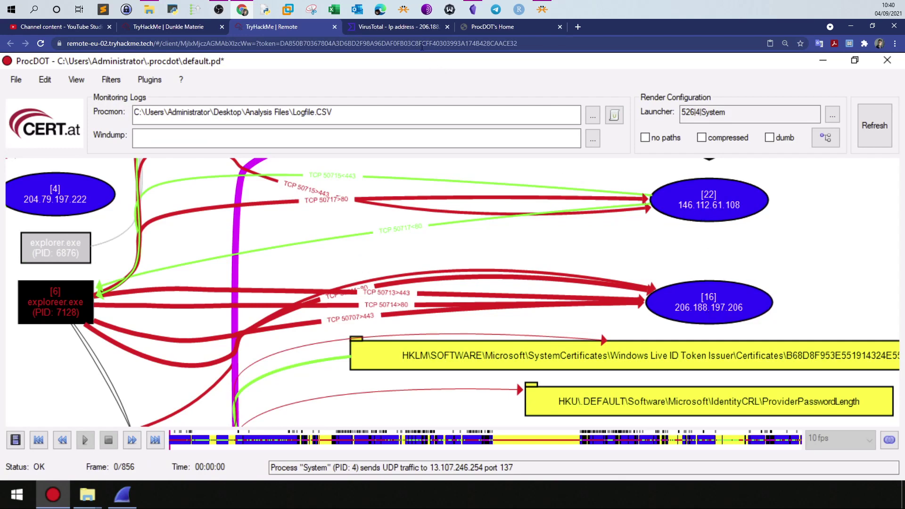
pyautogui.click(417, 29)
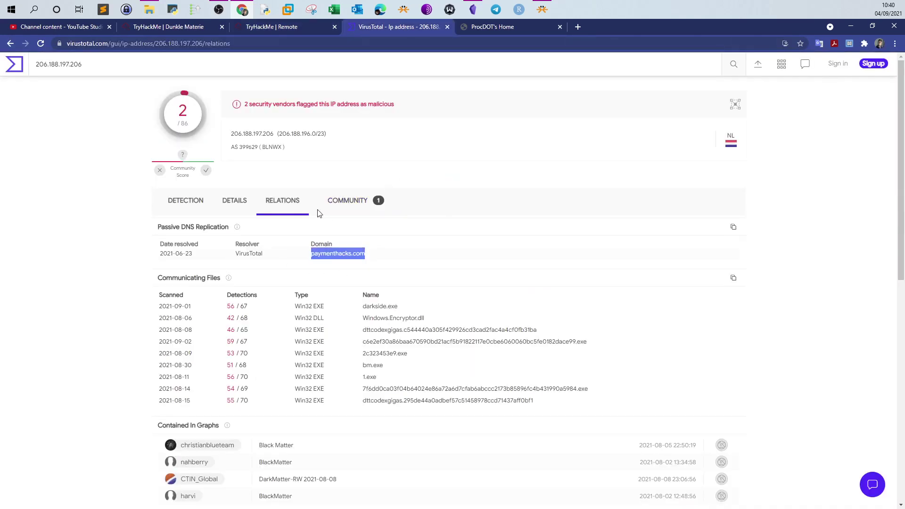
pyautogui.click(363, 209)
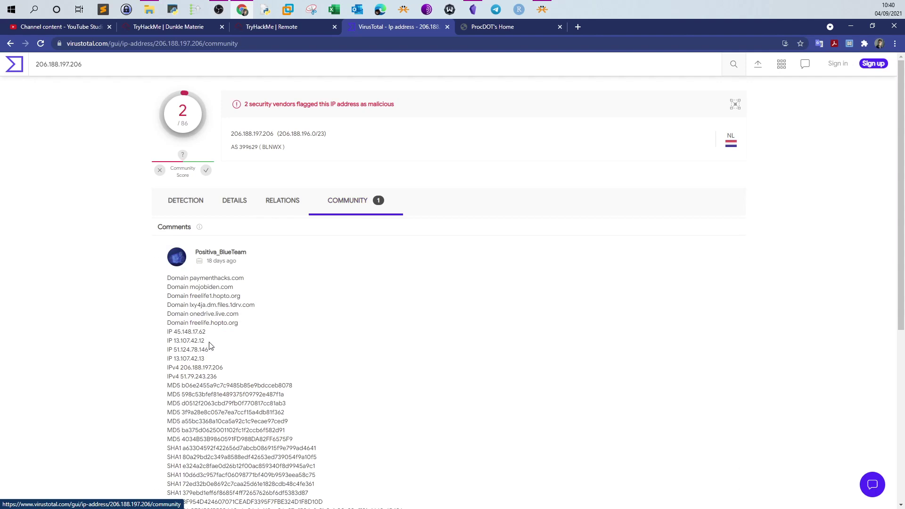
pyautogui.click(283, 27)
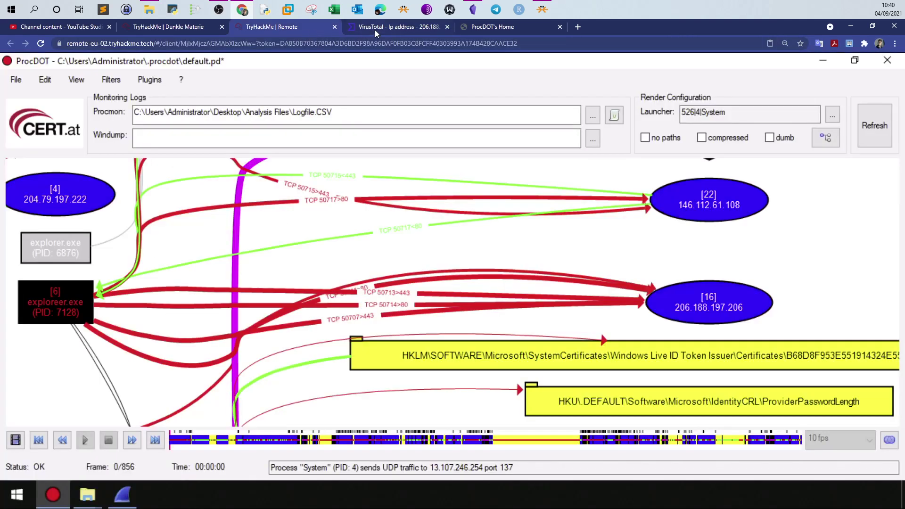
pyautogui.click(375, 29)
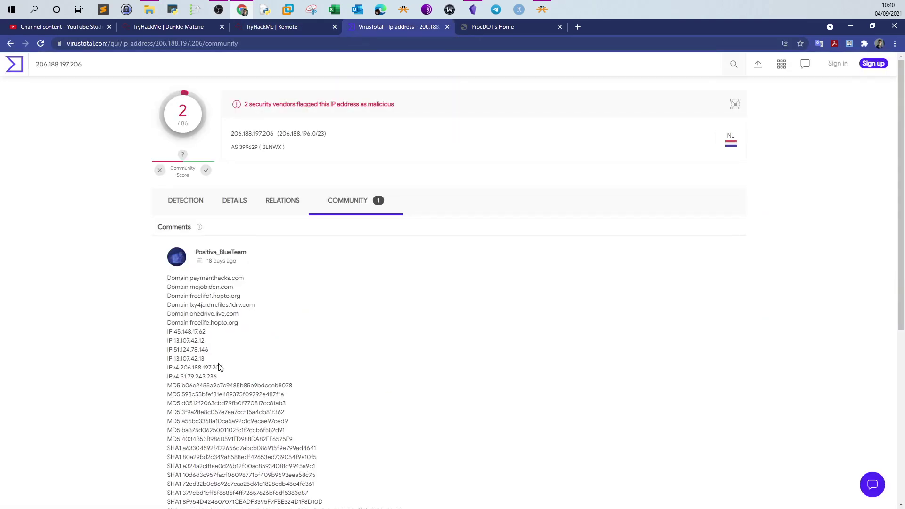
pyautogui.moveTo(224, 368); pyautogui.dragTo(182, 371)
pyautogui.hotkey('ctrl', 'c')
pyautogui.click(189, 30)
pyautogui.click(239, 328)
pyautogui.hotkey('ctrl', 'v')
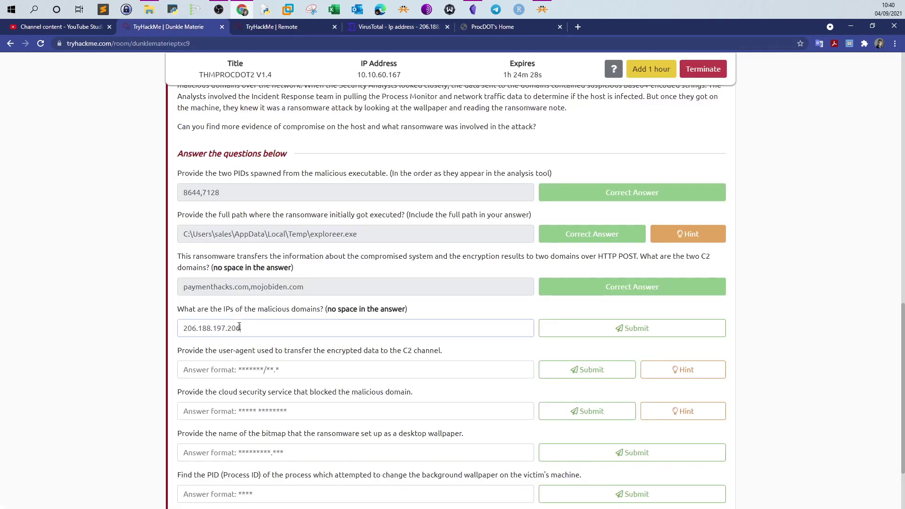
# Add 146.112.61.108 from the ProcDOT graph as the second IP, separated by a comma without a space, and submit the answer.
pyautogui.click(384, 27)
pyautogui.click(297, 26)
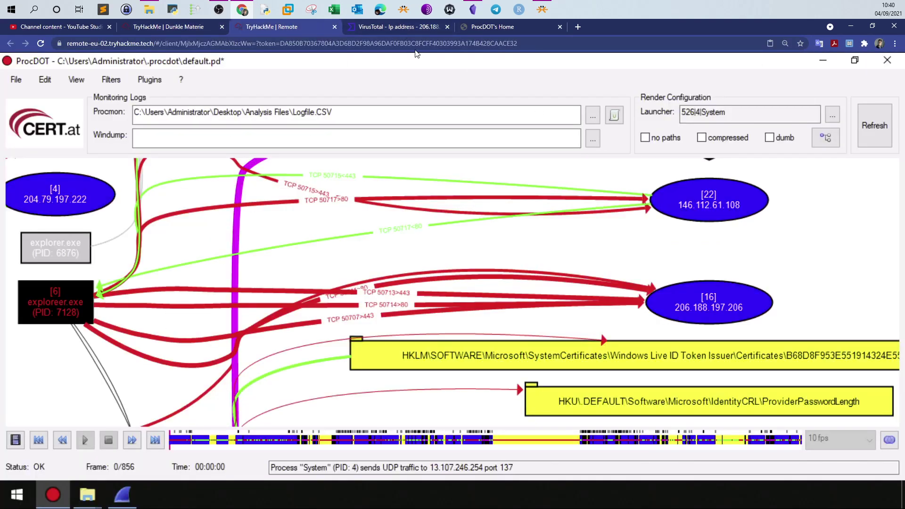
pyautogui.click(405, 28)
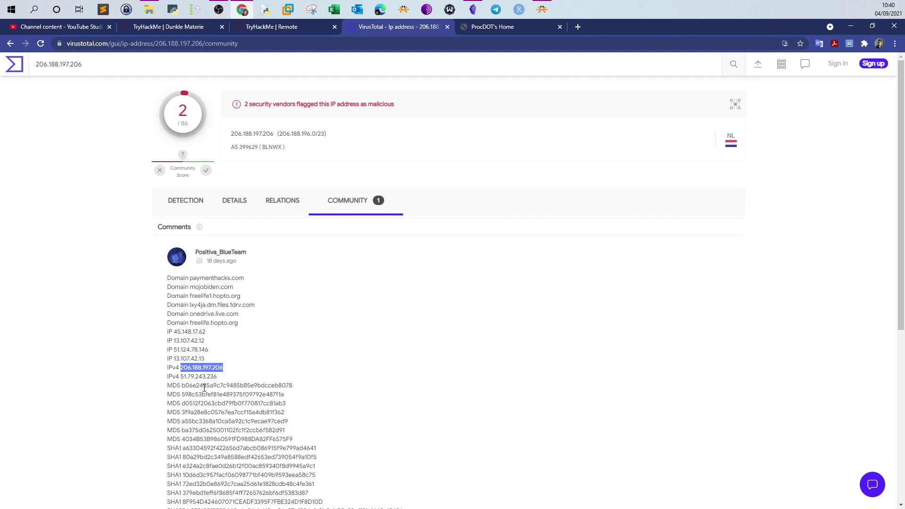
pyautogui.scroll(-5, 204, 388)
pyautogui.scroll(6, 224, 387)
pyautogui.click(233, 27)
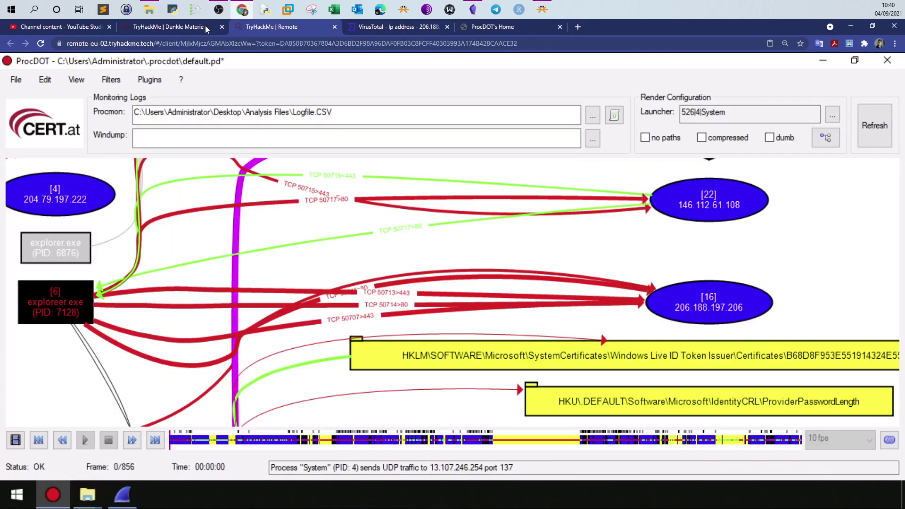
pyautogui.click(188, 27)
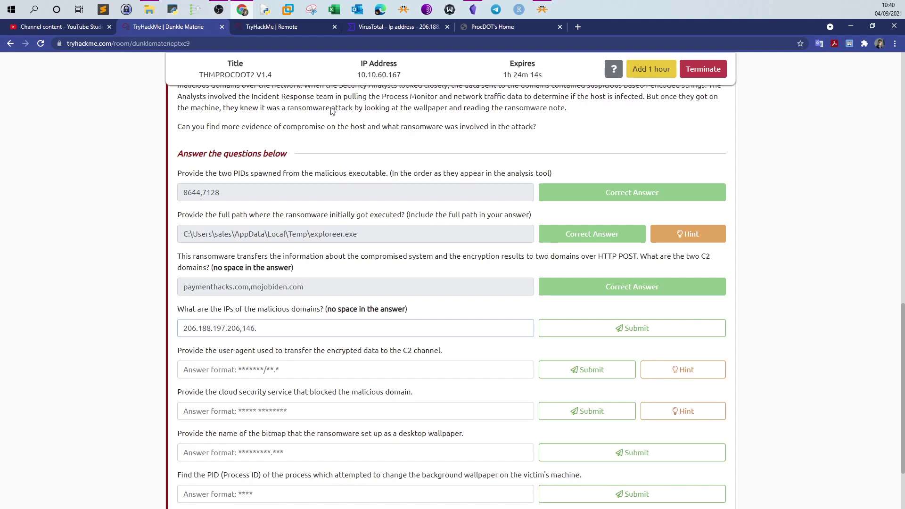
pyautogui.click(292, 27)
pyautogui.click(196, 27)
pyautogui.write('61')
pyautogui.click(258, 26)
pyautogui.click(201, 27)
pyautogui.write('.109')
pyautogui.click(636, 328)
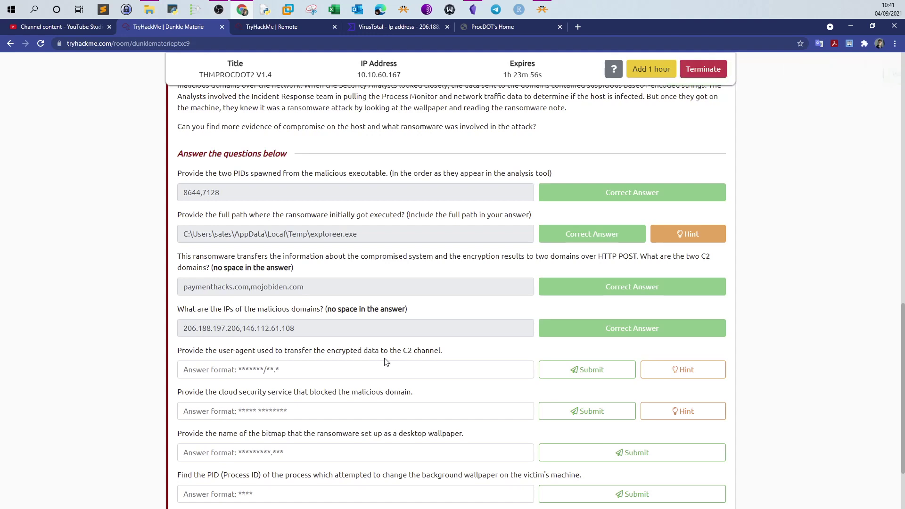
# Switch to Wireshark and follow the TCP stream of the POST packet sent to mojobiden.com to look for its user-agent.
pyautogui.moveTo(220, 350); pyautogui.dragTo(255, 350)
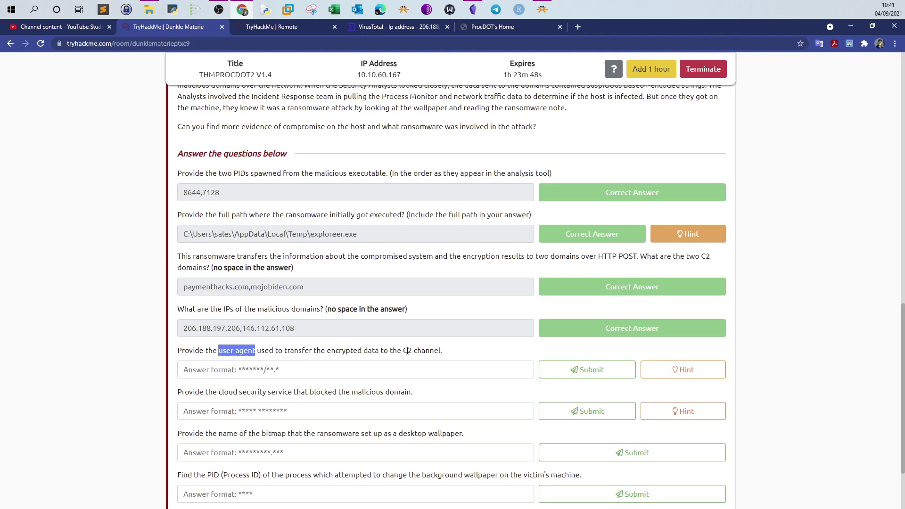
pyautogui.click(278, 26)
pyautogui.click(132, 497)
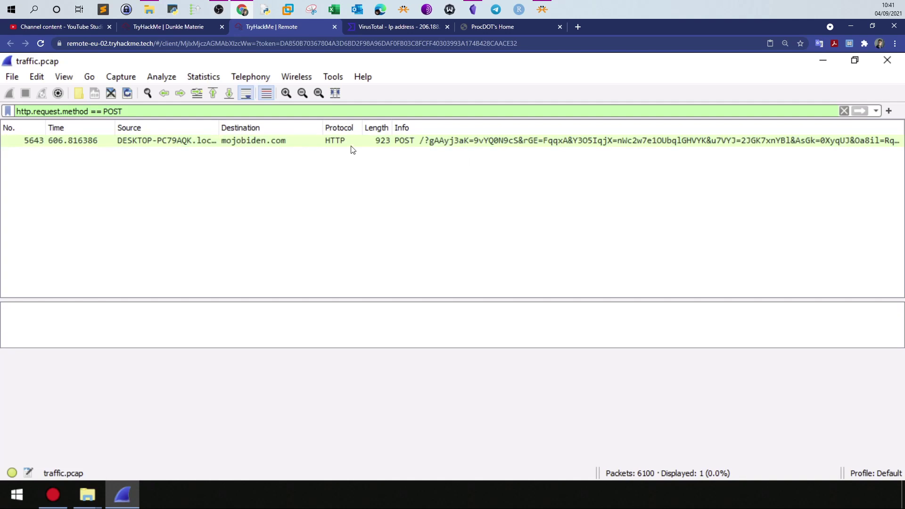
pyautogui.click(176, 140)
pyautogui.rightClick(176, 141)
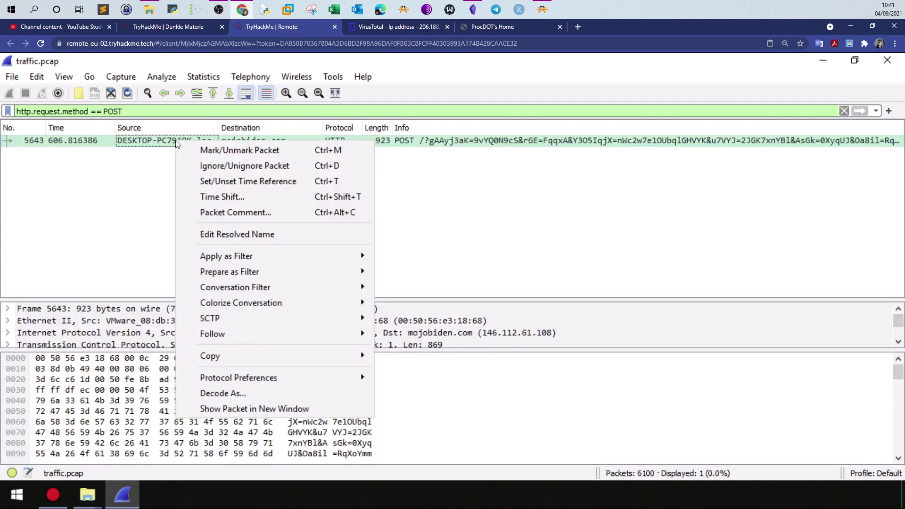
pyautogui.moveTo(303, 334)
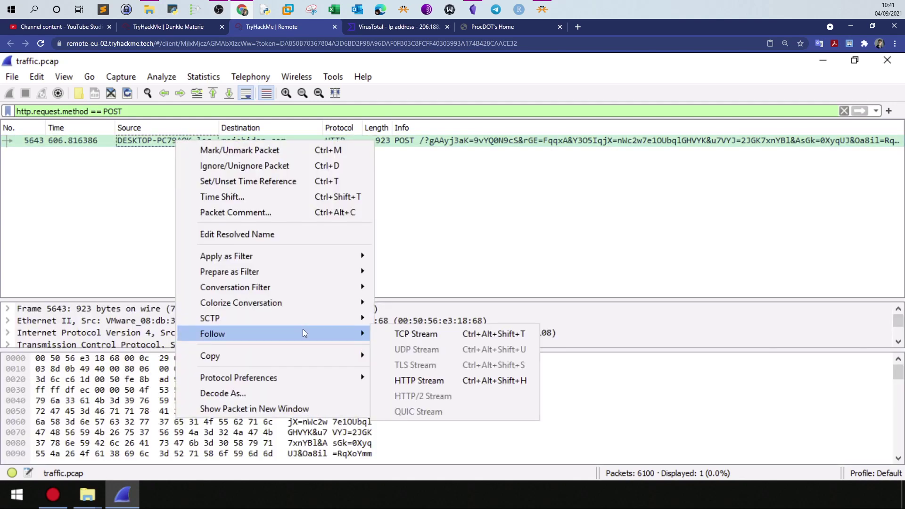
pyautogui.click(413, 335)
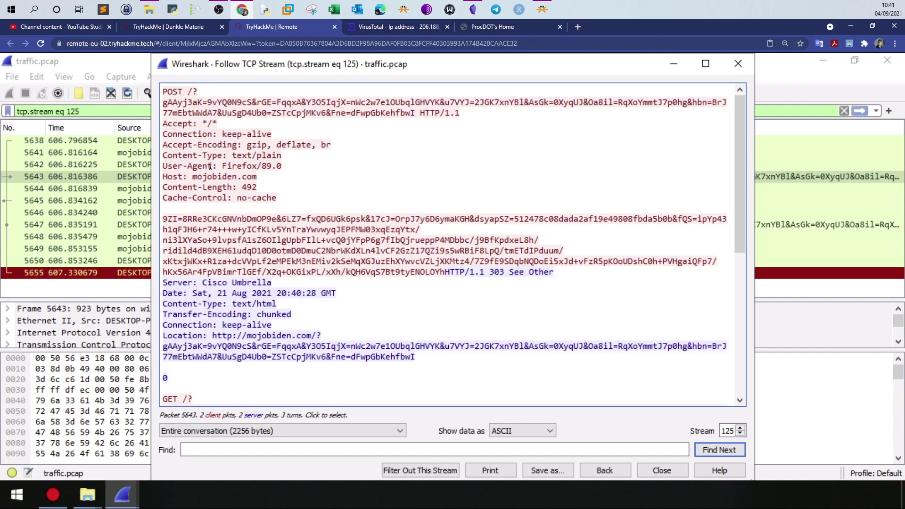
# Copy the user-agent Firefox/89.0 from the TCP stream into the TryHackMe user-agent answer and submit it.
pyautogui.moveTo(222, 166); pyautogui.dragTo(284, 166)
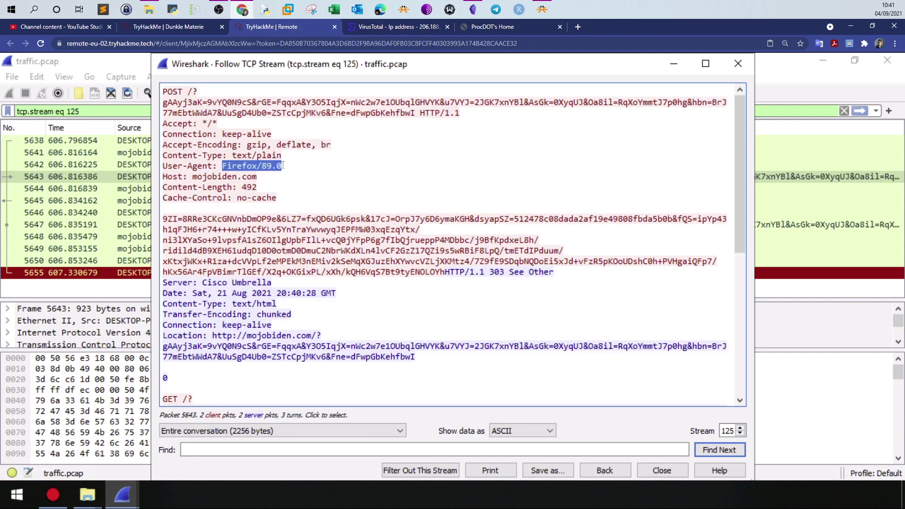
pyautogui.rightClick(275, 166)
pyautogui.click(286, 173)
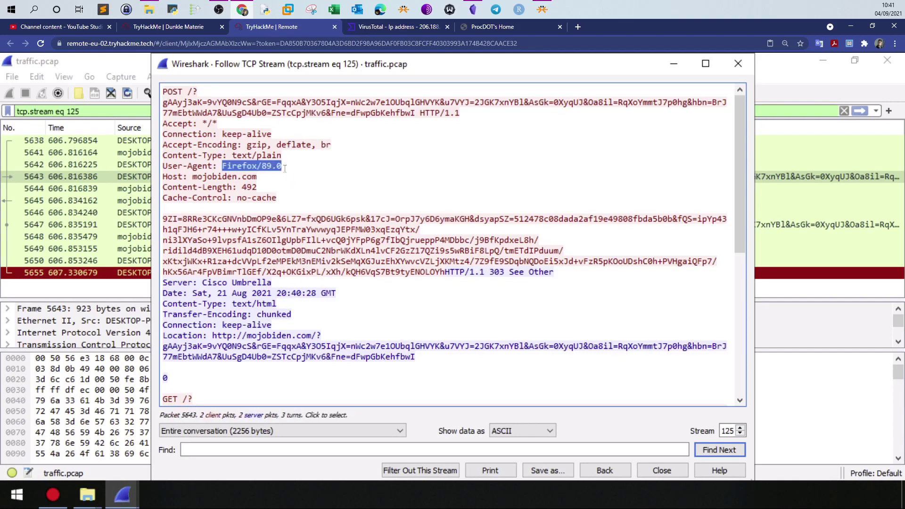
pyautogui.click(193, 28)
pyautogui.click(236, 370)
pyautogui.hotkey('ctrl', 'v')
pyautogui.click(561, 372)
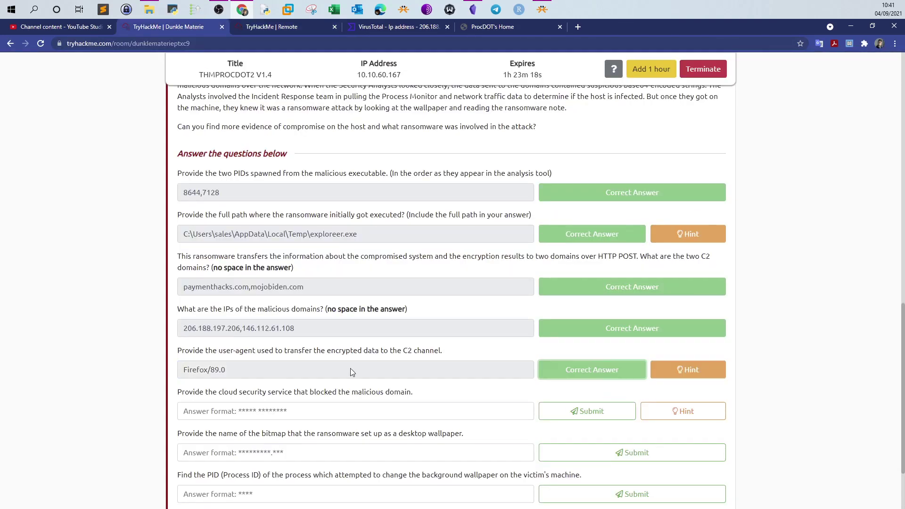
# Read the cloud security service question and examine the server and location headers of the first response in Wireshark's TCP stream.
pyautogui.scroll(-1, 247, 377)
pyautogui.scroll(-1, 247, 377)
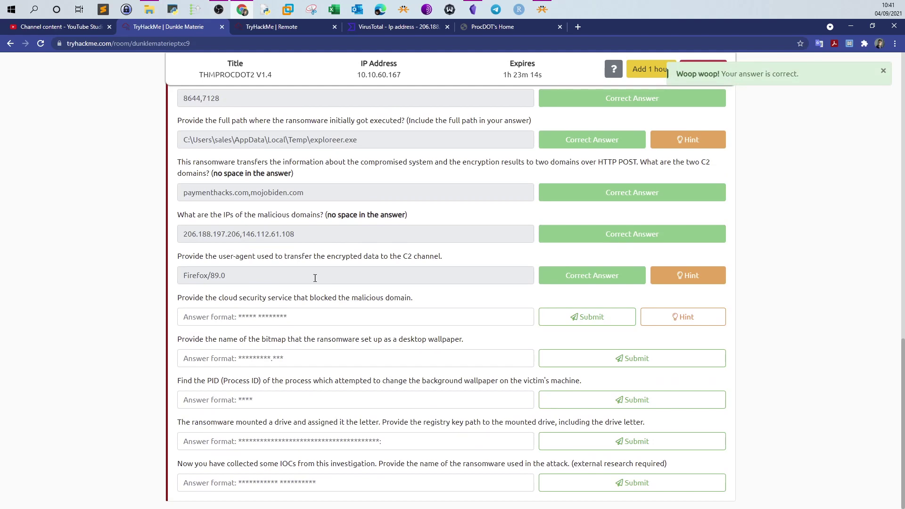
pyautogui.click(283, 27)
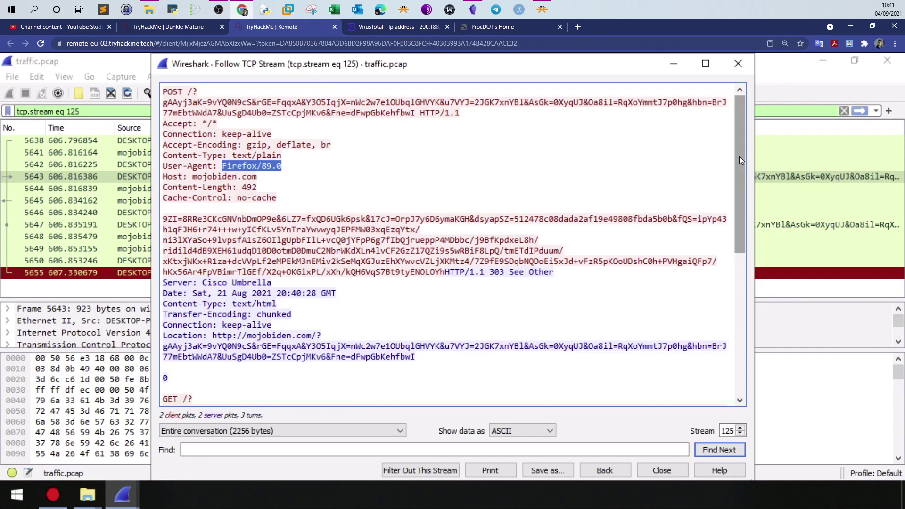
pyautogui.click(392, 351)
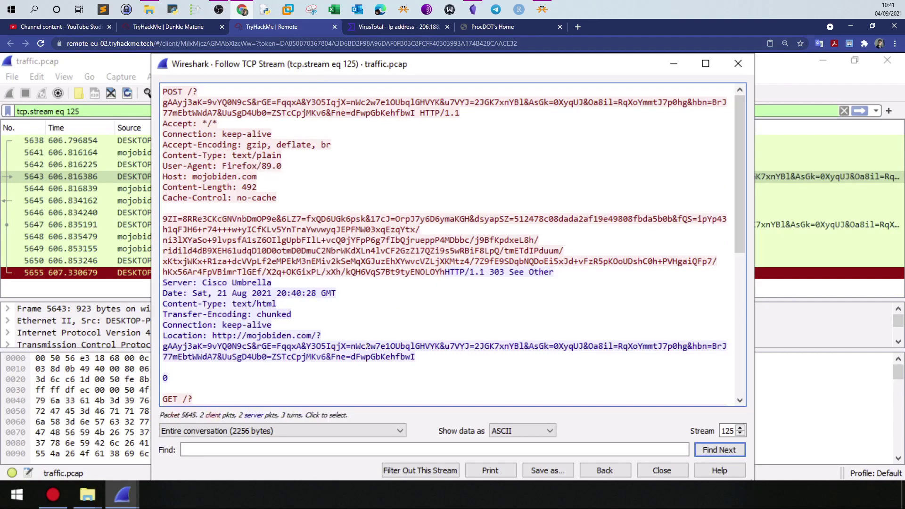
pyautogui.click(368, 346)
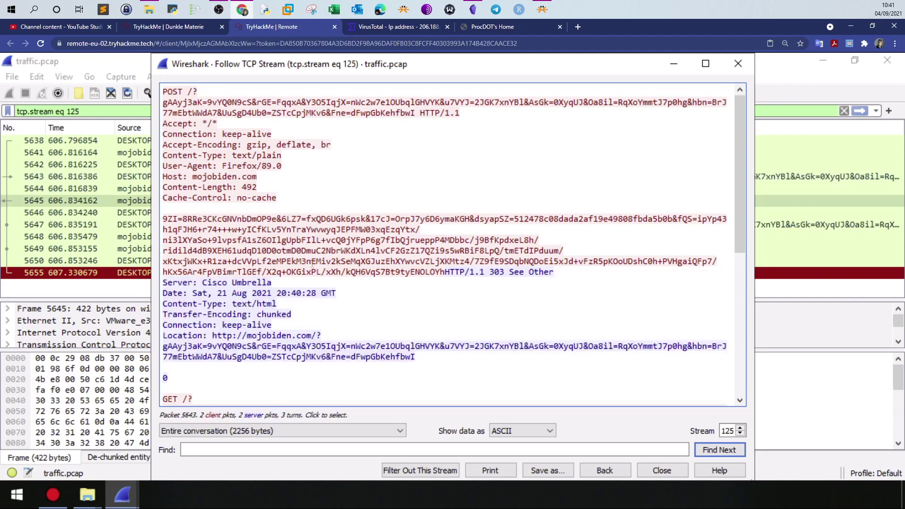
pyautogui.moveTo(197, 283); pyautogui.dragTo(267, 283)
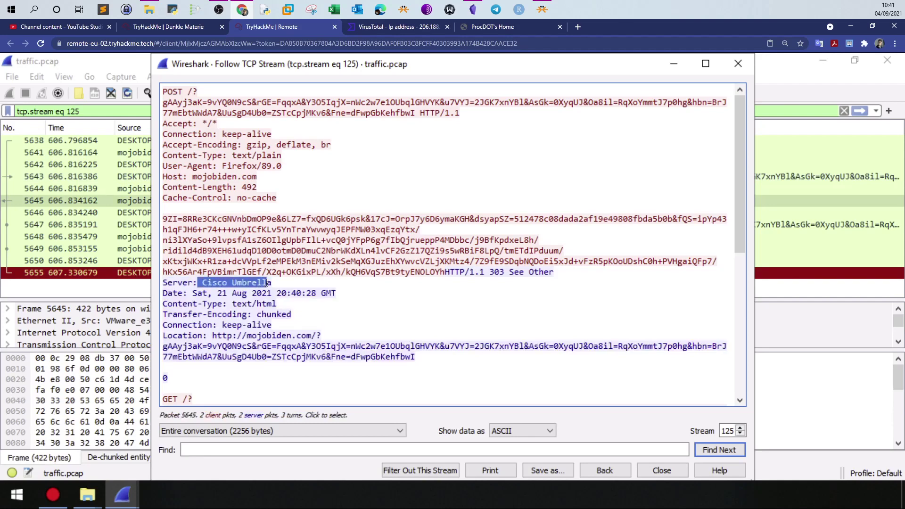
pyautogui.moveTo(213, 336); pyautogui.dragTo(311, 336)
# Examine the server's response to the GET request for mojobiden.com and compare it with the earlier redirect location.
pyautogui.moveTo(738, 245); pyautogui.dragTo(729, 359)
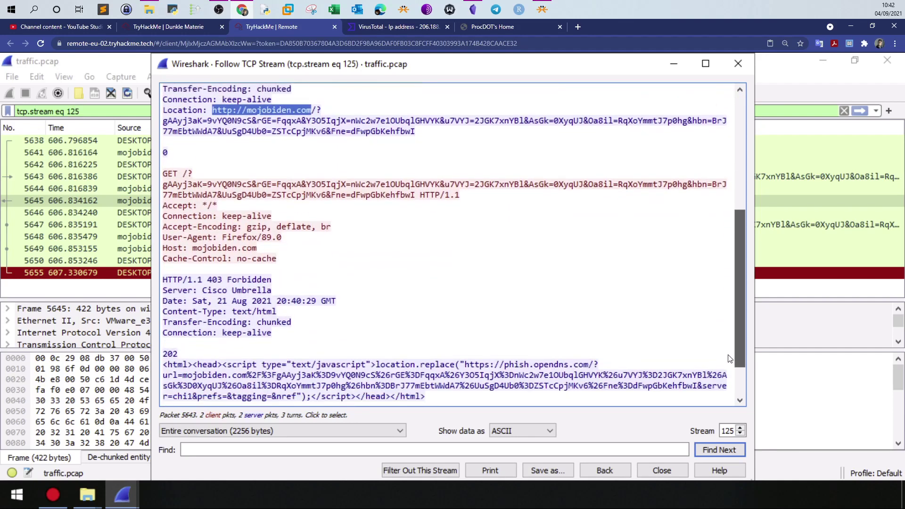
pyautogui.moveTo(729, 358); pyautogui.dragTo(733, 398)
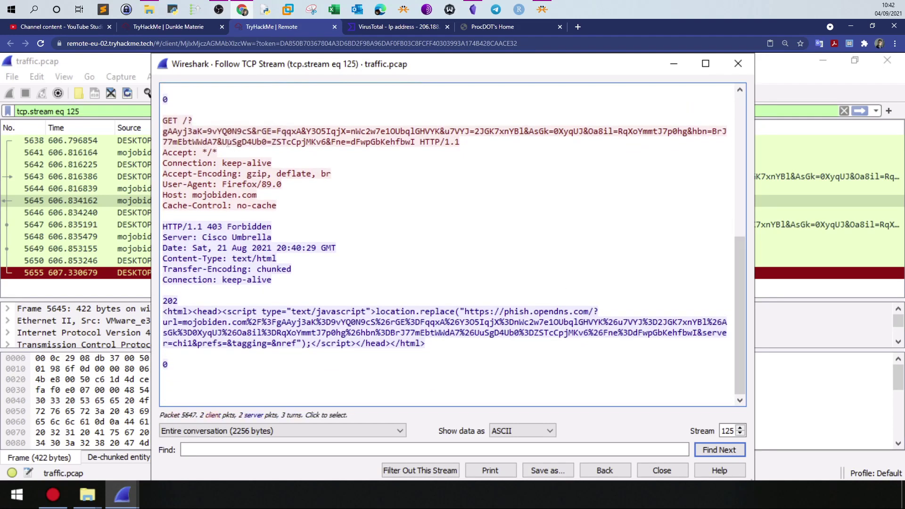
pyautogui.moveTo(227, 224); pyautogui.dragTo(276, 226)
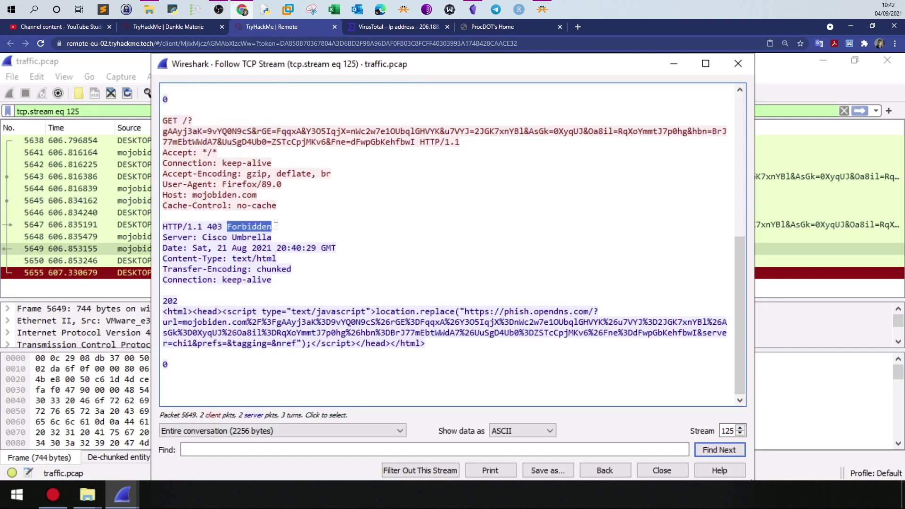
pyautogui.scroll(3, 422, 235)
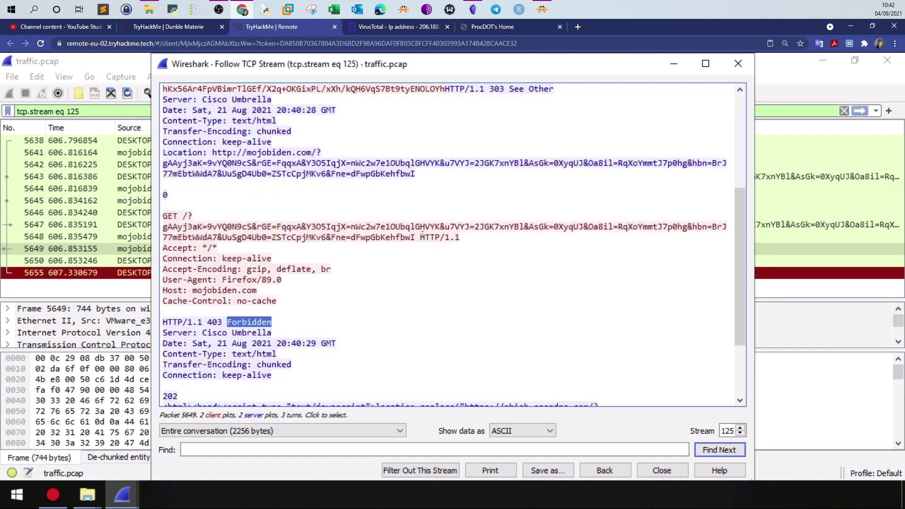
pyautogui.moveTo(214, 152); pyautogui.dragTo(306, 152)
pyautogui.scroll(-3, 310, 250)
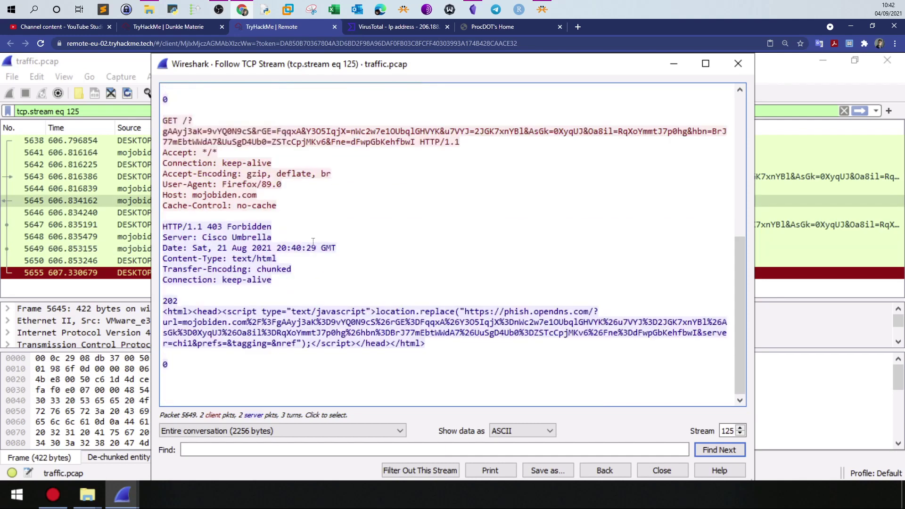
pyautogui.moveTo(210, 226); pyautogui.dragTo(272, 227)
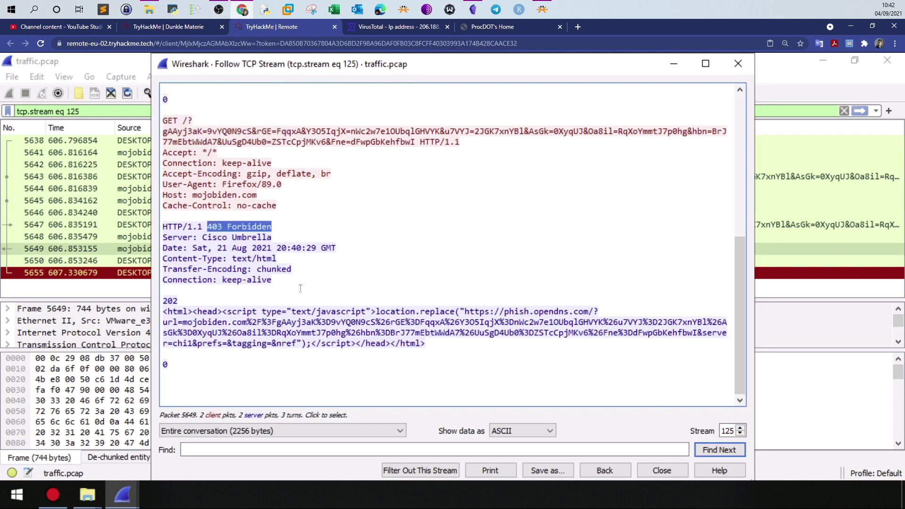
# Copy the server name Cisco Umbrella from the TCP stream into the TryHackMe cloud security service answer and submit it.
pyautogui.moveTo(268, 238); pyautogui.dragTo(202, 237)
pyautogui.moveTo(272, 237); pyautogui.dragTo(202, 237)
pyautogui.rightClick(211, 238)
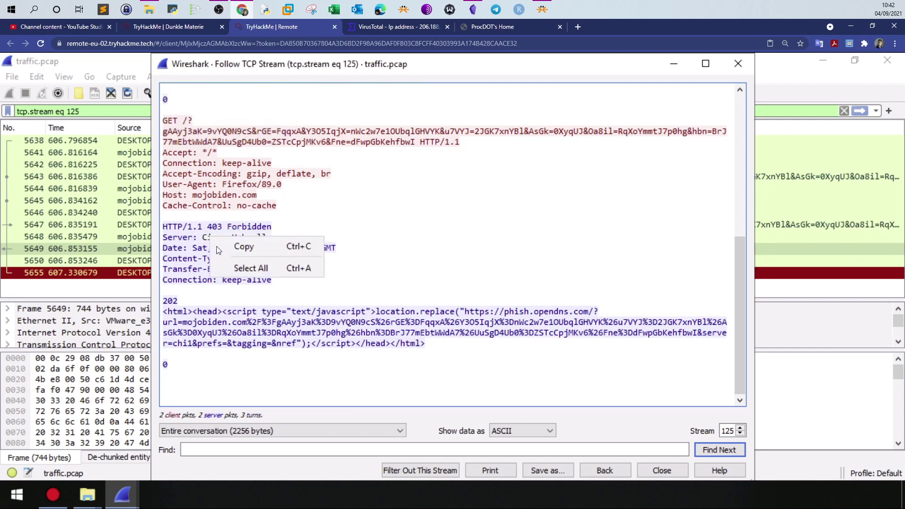
pyautogui.click(227, 246)
pyautogui.click(193, 27)
pyautogui.click(297, 312)
pyautogui.hotkey('ctrl', 'v')
pyautogui.click(561, 320)
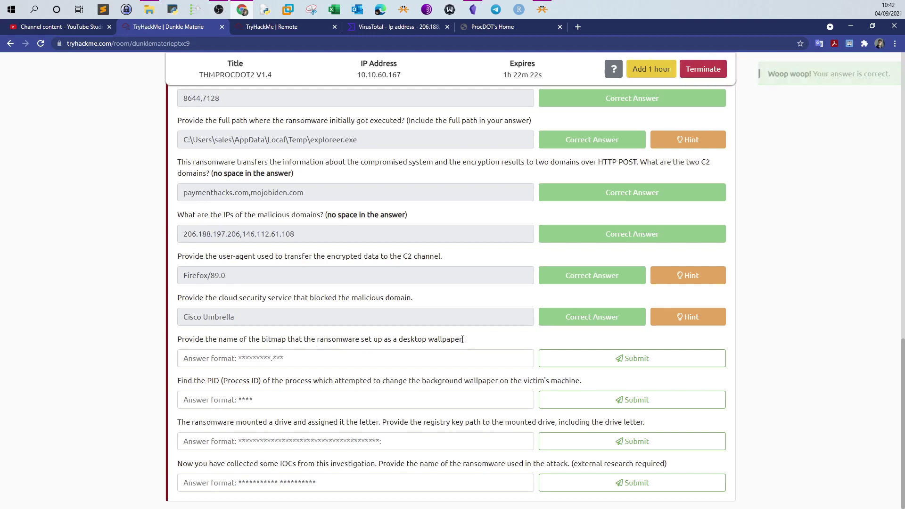
# Read the desktop wallpaper bitmap question and search the ProcDOT graph for the malicious exploreer.exe processes.
pyautogui.moveTo(462, 339); pyautogui.dragTo(142, 341)
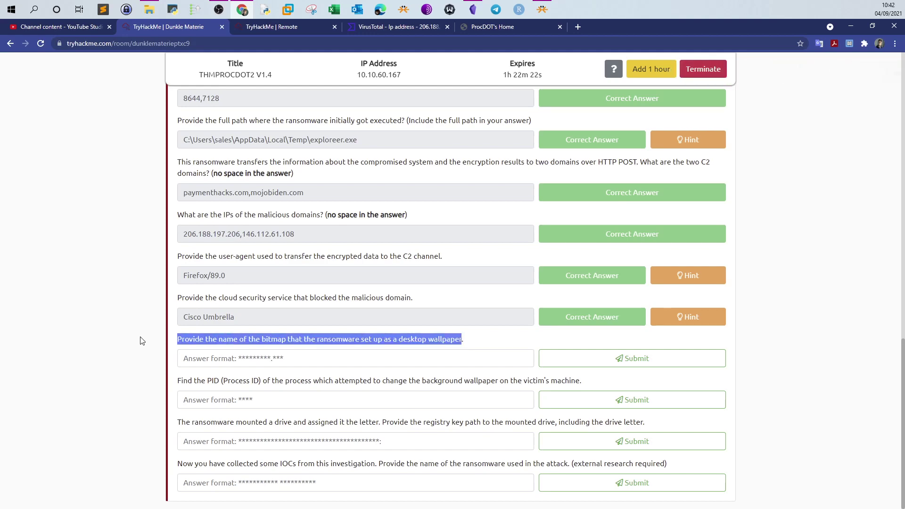
pyautogui.click(293, 27)
pyautogui.click(53, 495)
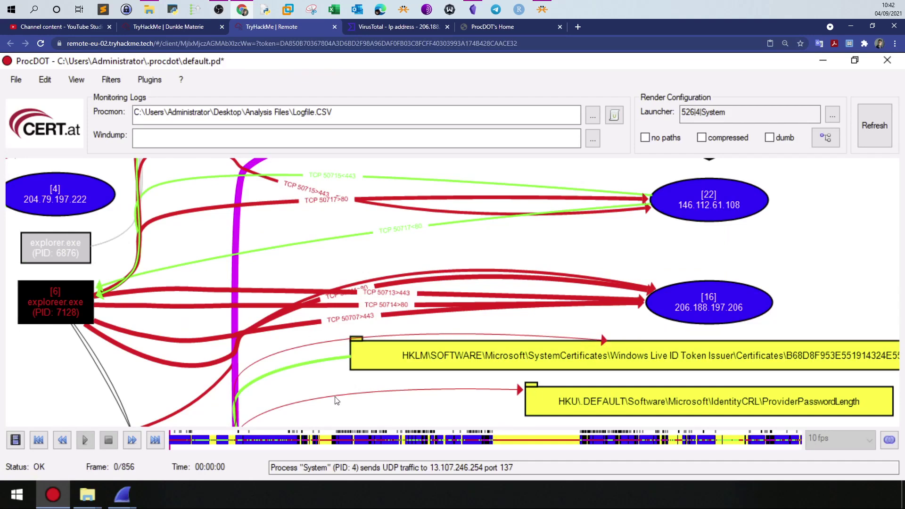
pyautogui.moveTo(146, 346); pyautogui.dragTo(329, 298)
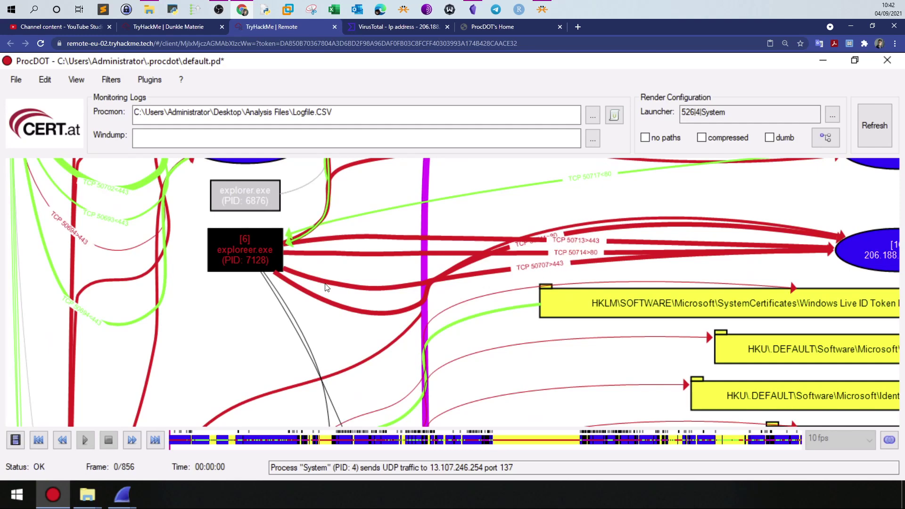
pyautogui.scroll(-1, 327, 287)
pyautogui.scroll(-2, 327, 287)
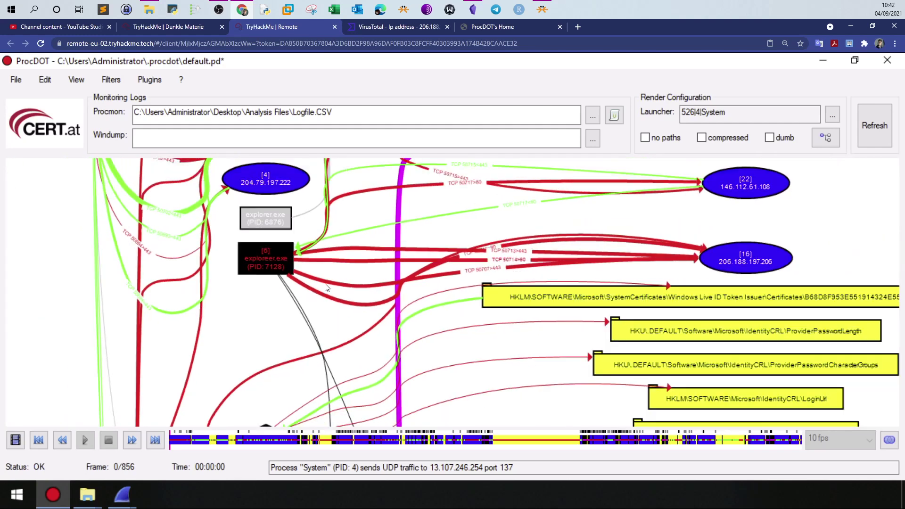
pyautogui.moveTo(343, 381); pyautogui.dragTo(358, 258)
pyautogui.scroll(-10, 358, 257)
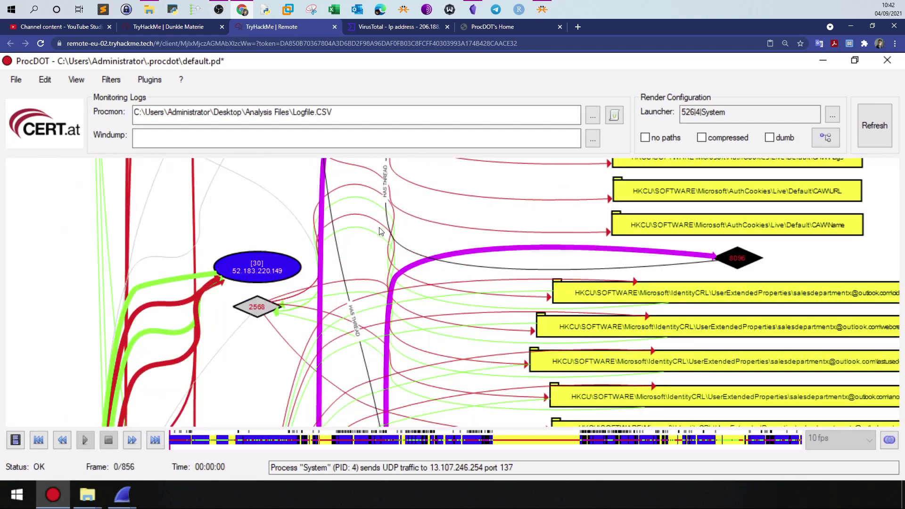
pyautogui.scroll(-10, 391, 314)
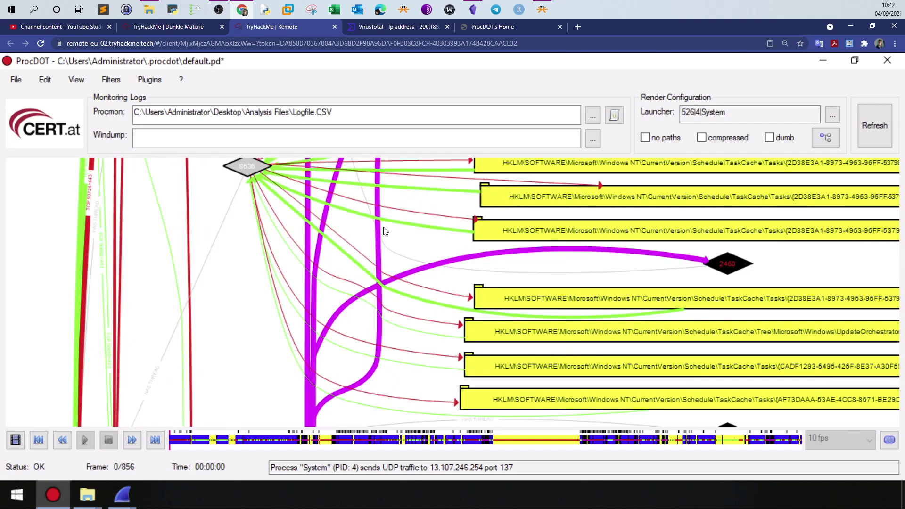
pyautogui.scroll(-5, 343, 326)
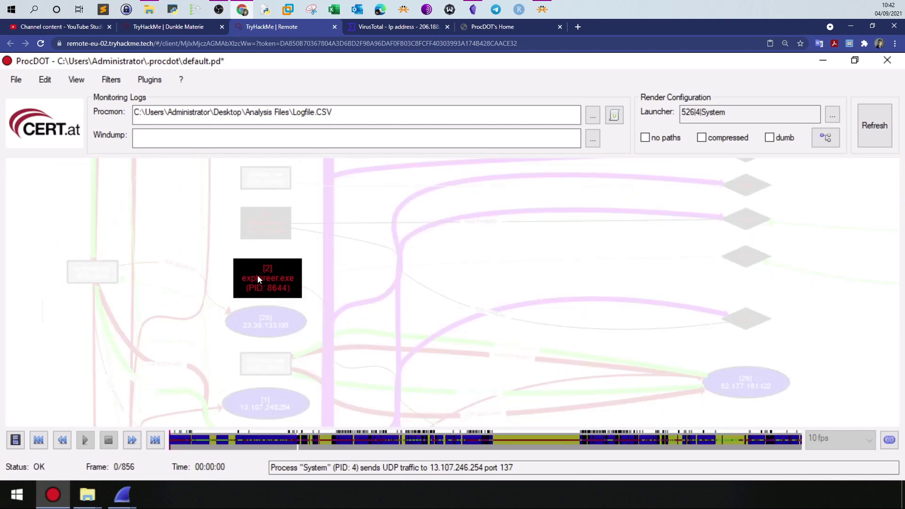
# View the details of the exploreer.exe process with PID 8644 in the graph and close them again.
pyautogui.rightClick(257, 276)
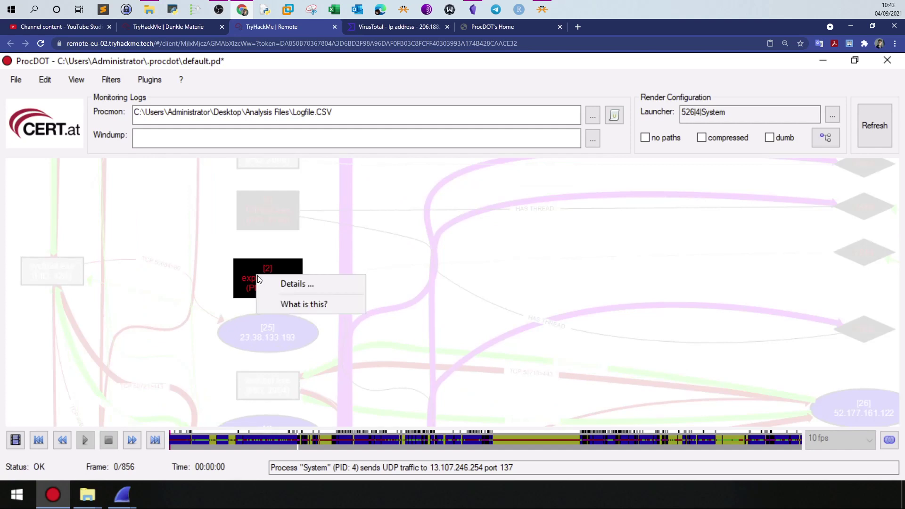
pyautogui.click(283, 284)
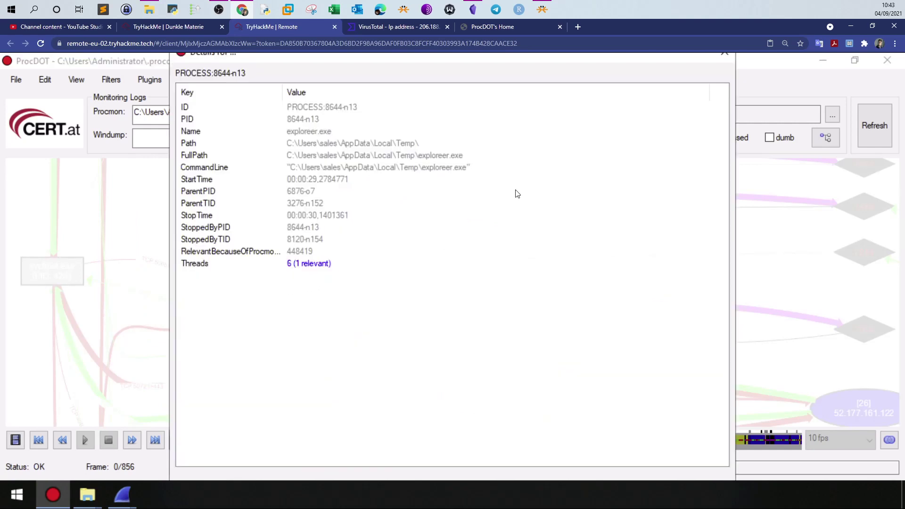
pyautogui.click(723, 60)
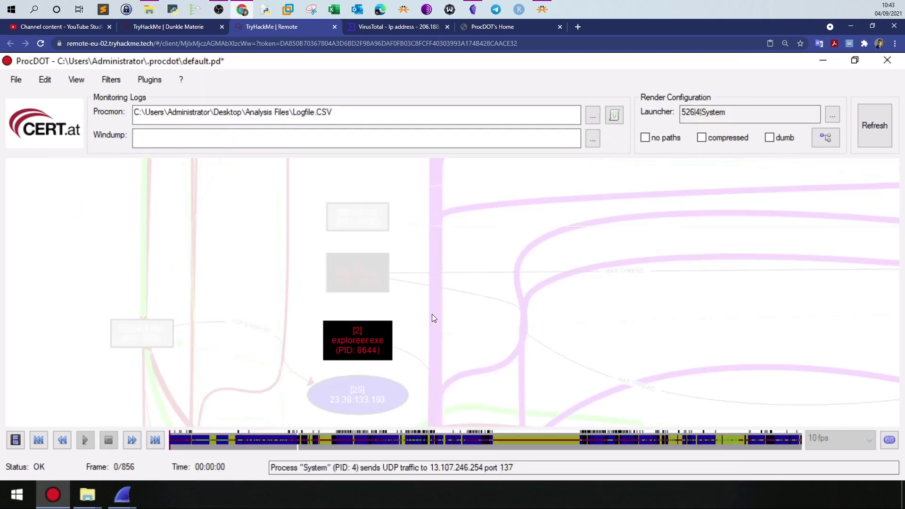
pyautogui.moveTo(432, 317); pyautogui.dragTo(347, 236)
pyautogui.moveTo(317, 292); pyautogui.dragTo(325, 303)
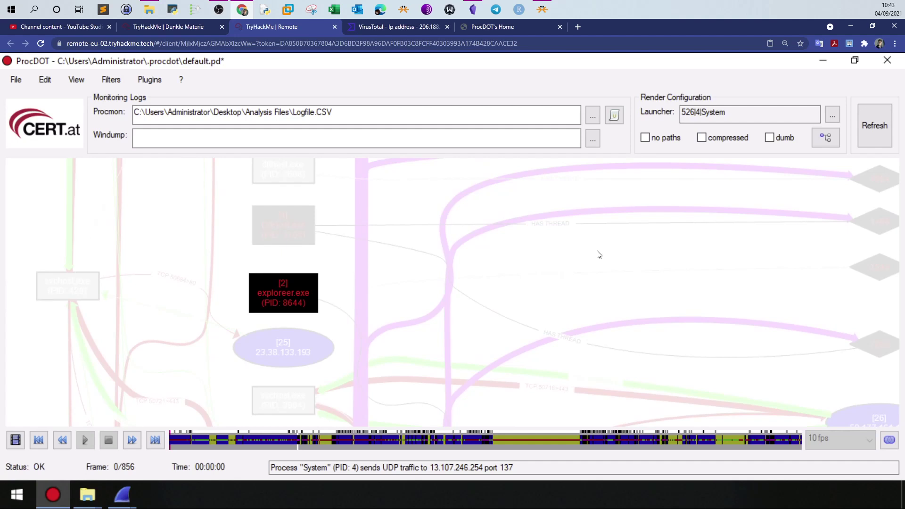
# Choose exploreer.exe with PID 8644 as the first relevant process for the render launcher.
pyautogui.click(832, 115)
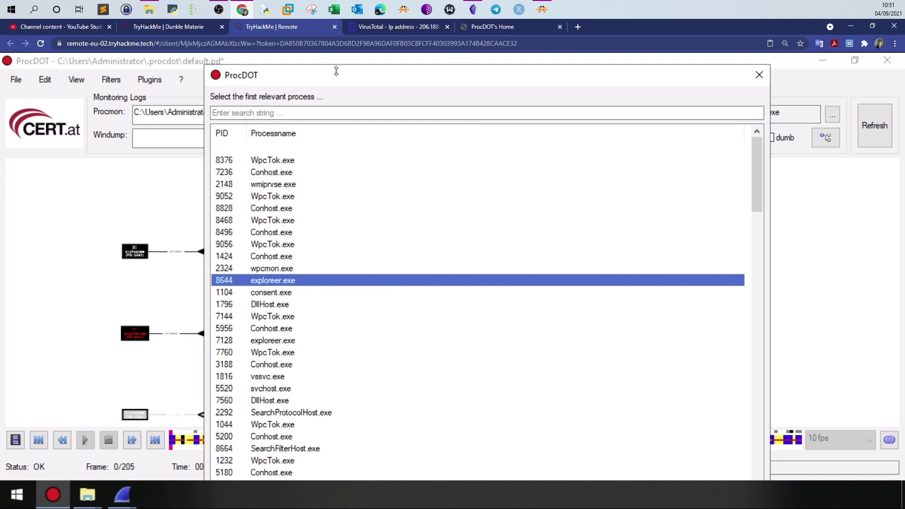
pyautogui.moveTo(335, 68); pyautogui.dragTo(289, 62)
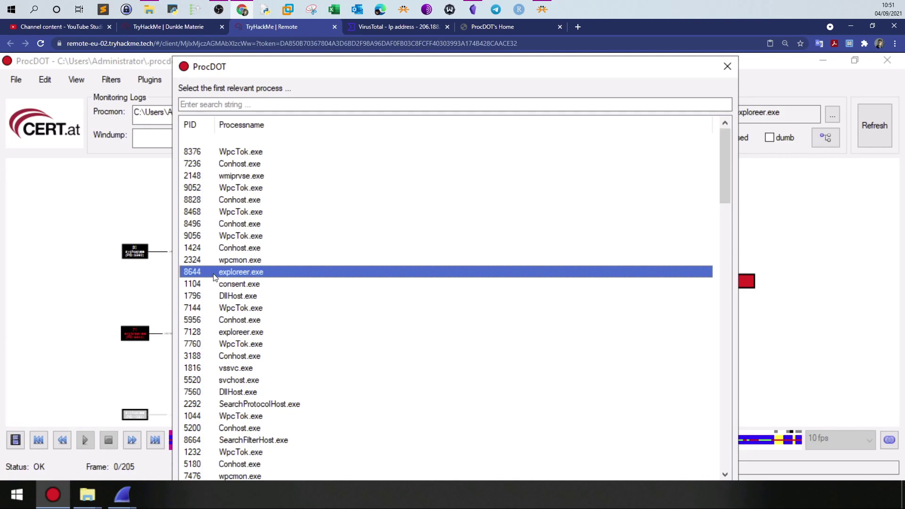
pyautogui.click(258, 332)
pyautogui.click(238, 273)
pyautogui.moveTo(463, 63); pyautogui.dragTo(306, 62)
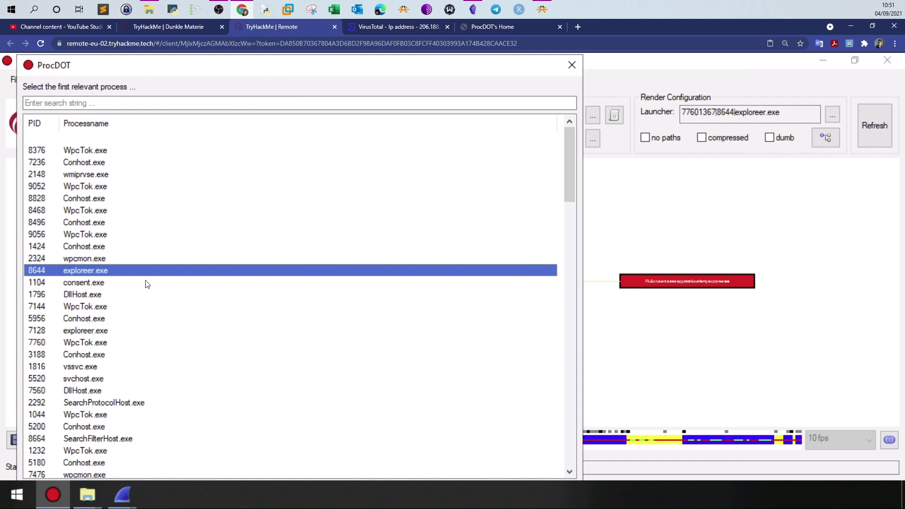
pyautogui.doubleClick(107, 275)
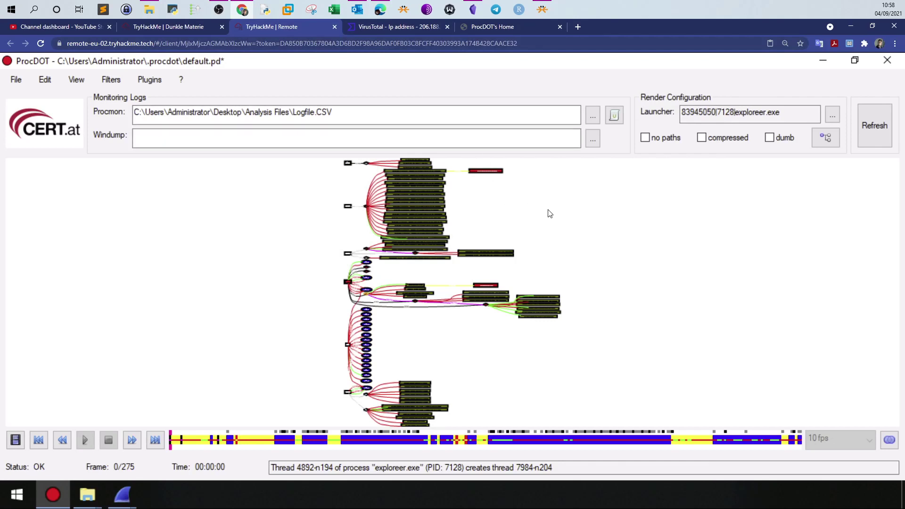
# Examine the upper part of the ProcDOT graph, covering the svchost.exe registry keys and the linked exploreer.exe file node.
pyautogui.scroll(3, 549, 213)
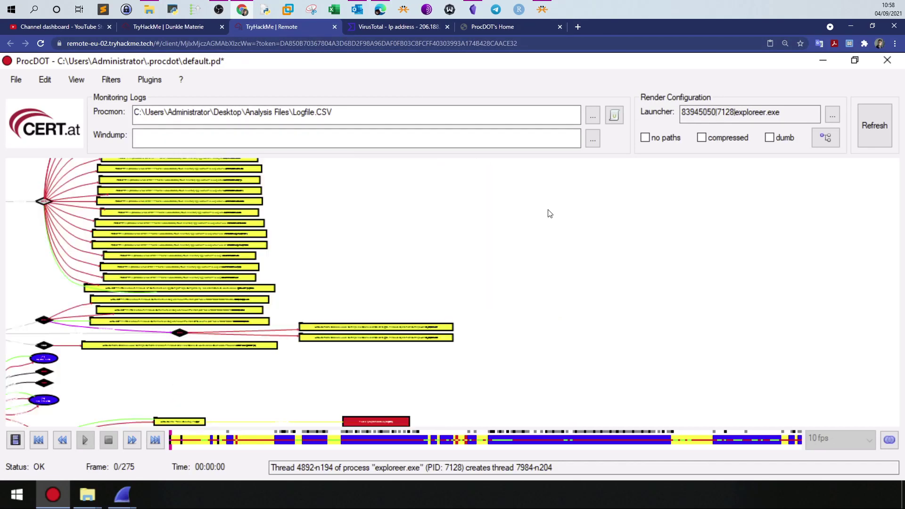
pyautogui.moveTo(404, 212); pyautogui.dragTo(505, 306)
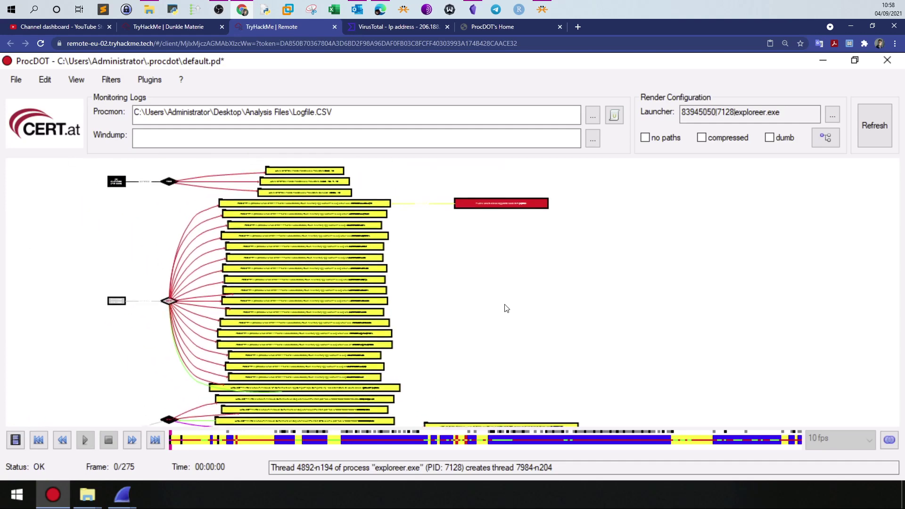
pyautogui.moveTo(468, 275); pyautogui.dragTo(497, 288)
pyautogui.scroll(5, 497, 288)
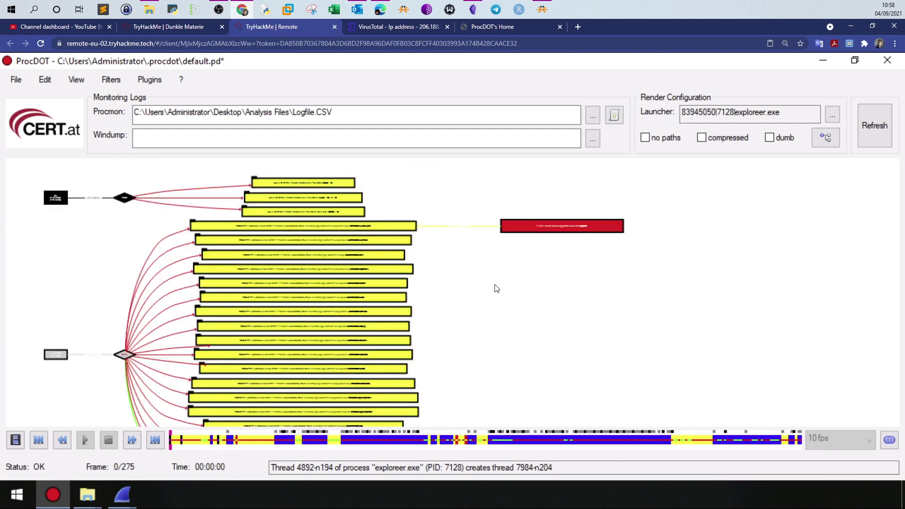
pyautogui.scroll(-1, 635, 320)
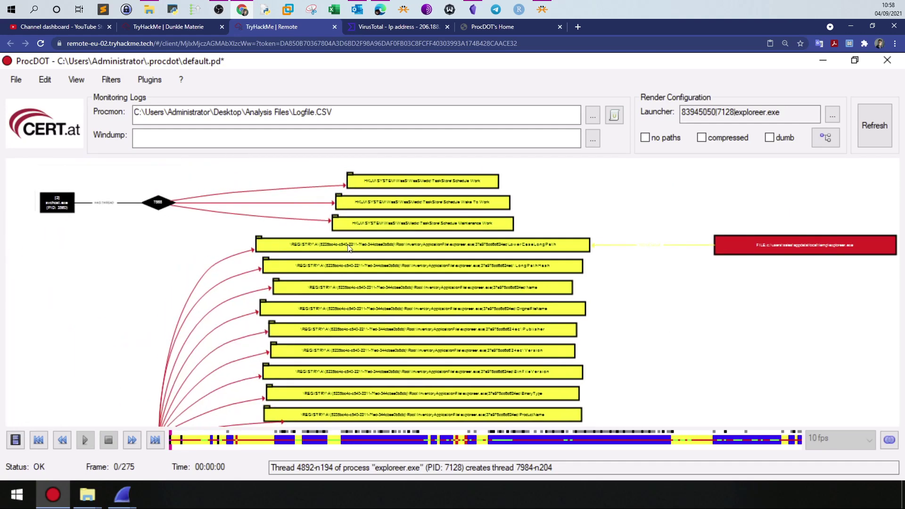
pyautogui.scroll(2, 230, 235)
pyautogui.moveTo(352, 230)
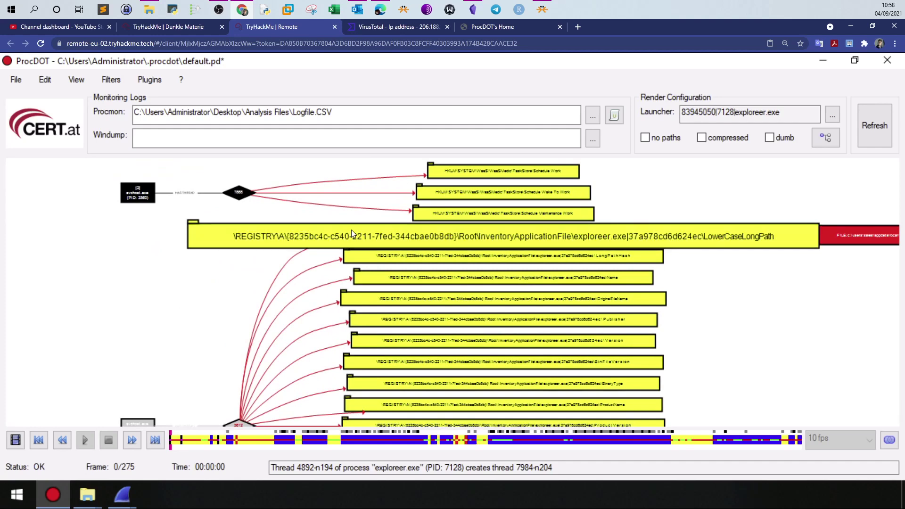
pyautogui.scroll(1, 351, 230)
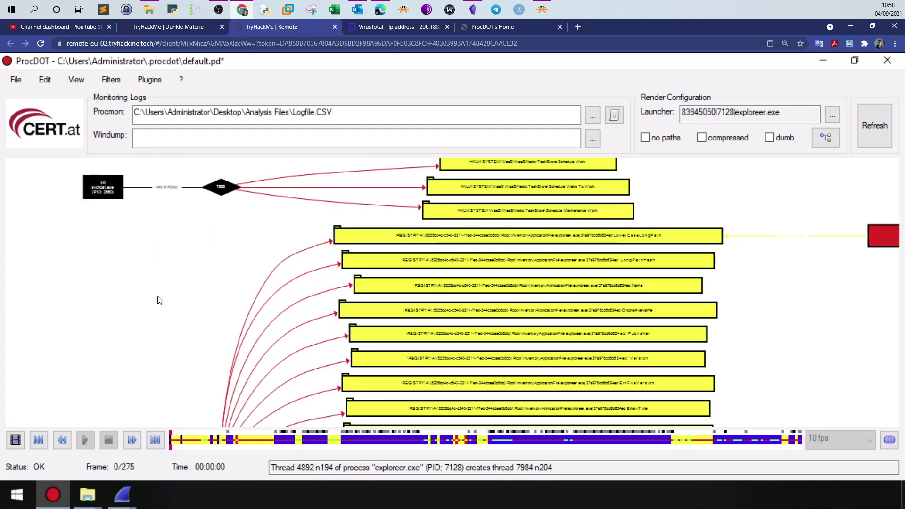
pyautogui.moveTo(171, 293); pyautogui.dragTo(77, 343)
pyautogui.moveTo(143, 315); pyautogui.dragTo(139, 281)
pyautogui.scroll(1, 139, 281)
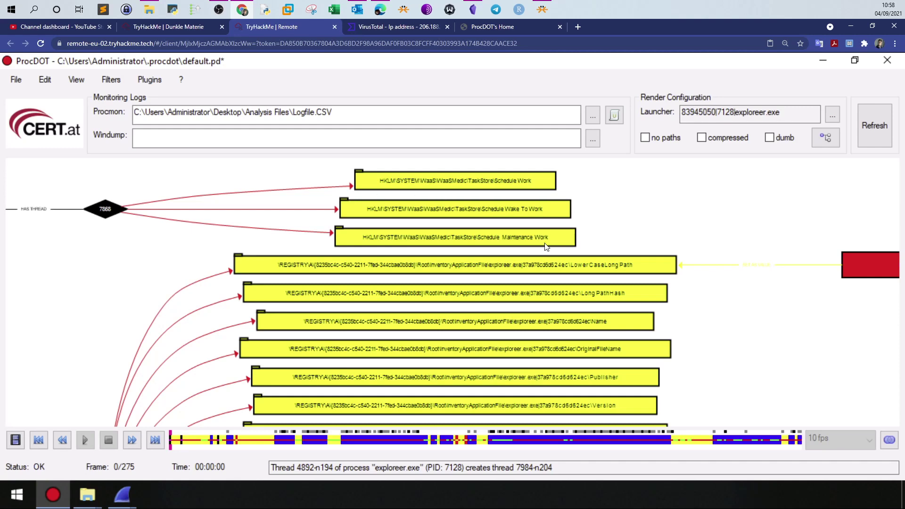
pyautogui.moveTo(752, 332); pyautogui.dragTo(434, 325)
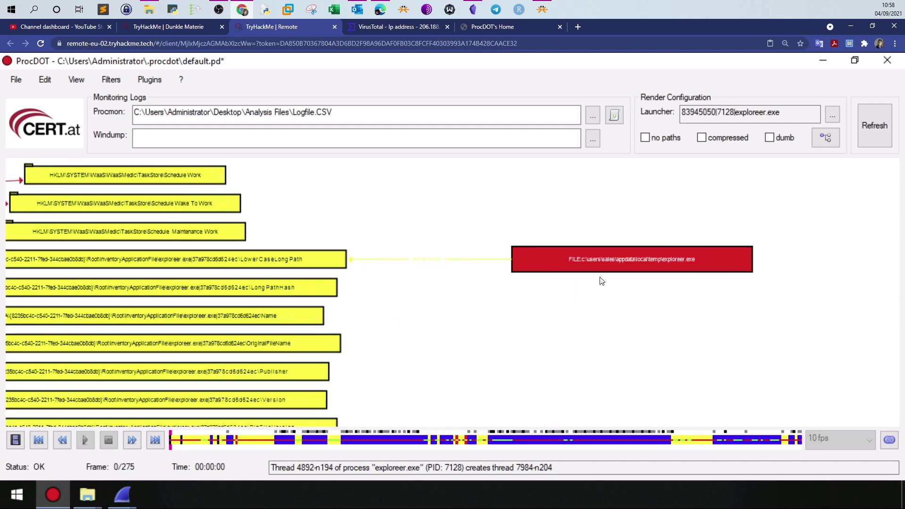
pyautogui.moveTo(658, 262)
pyautogui.moveTo(232, 278); pyautogui.dragTo(556, 251)
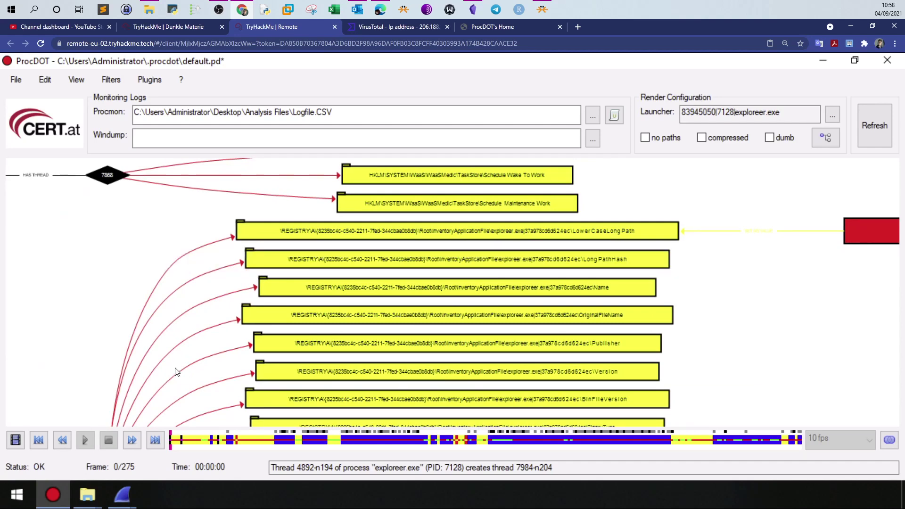
# Follow the graph down to the Desktop\Wallpaper registry key and examine the file node linked to it.
pyautogui.moveTo(175, 370); pyautogui.dragTo(170, 238)
pyautogui.scroll(-5, 87, 297)
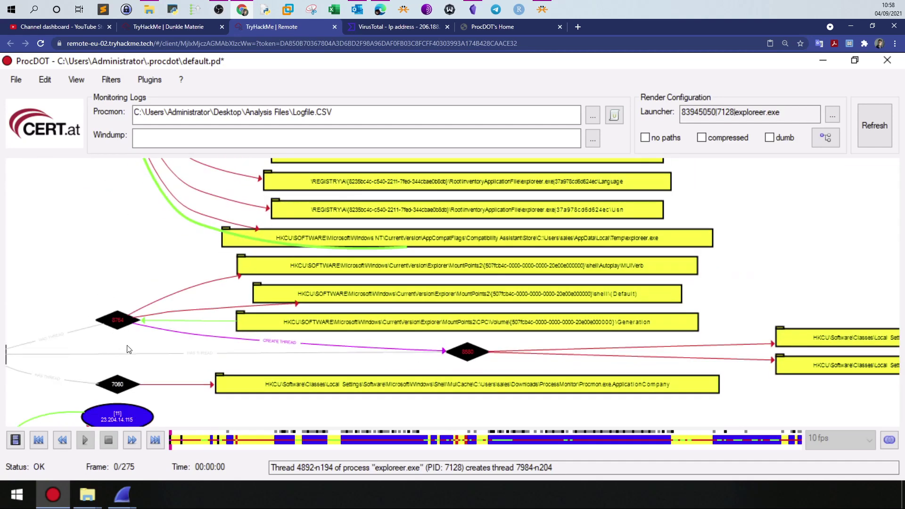
pyautogui.moveTo(554, 416); pyautogui.dragTo(595, 349)
pyautogui.scroll(-5, 471, 391)
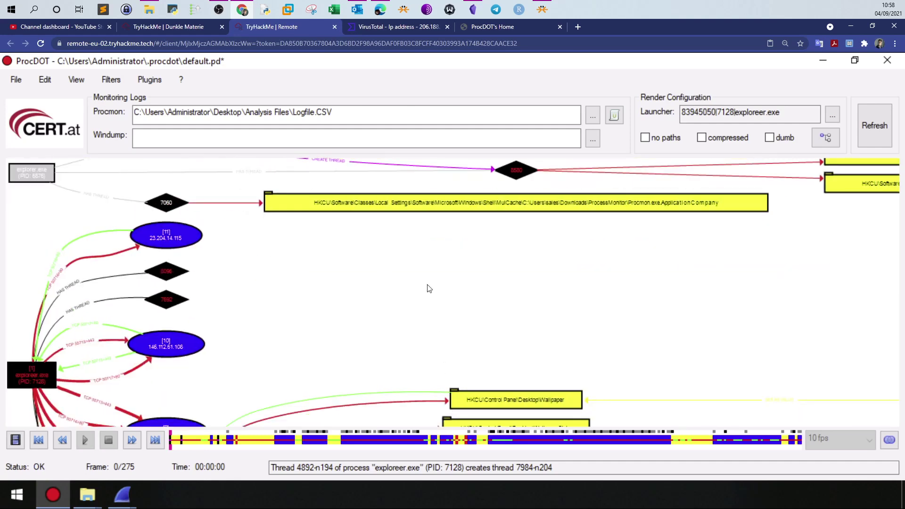
pyautogui.moveTo(490, 381); pyautogui.dragTo(691, 315)
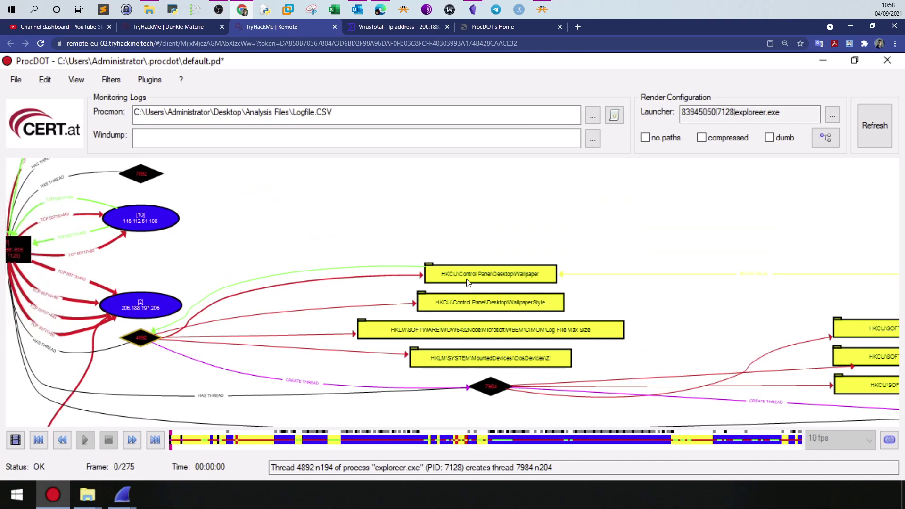
pyautogui.moveTo(486, 279)
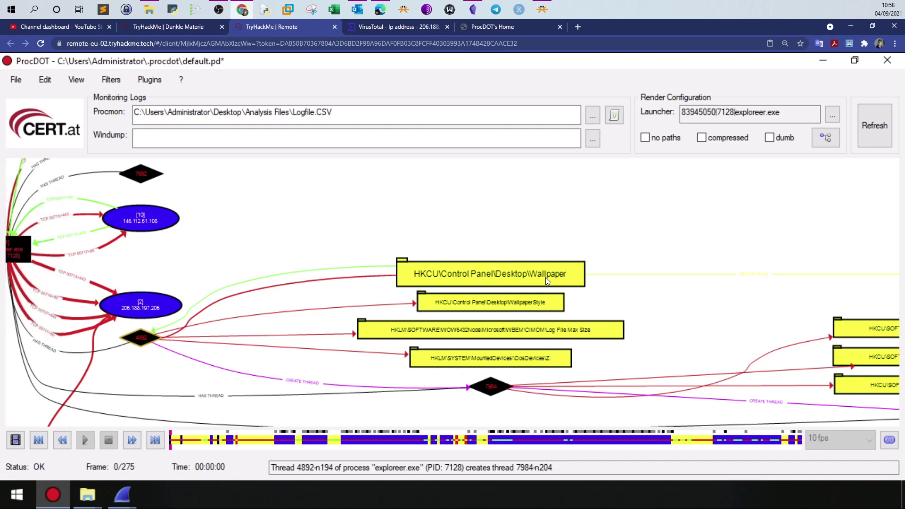
pyautogui.moveTo(683, 291); pyautogui.dragTo(317, 283)
pyautogui.moveTo(605, 276)
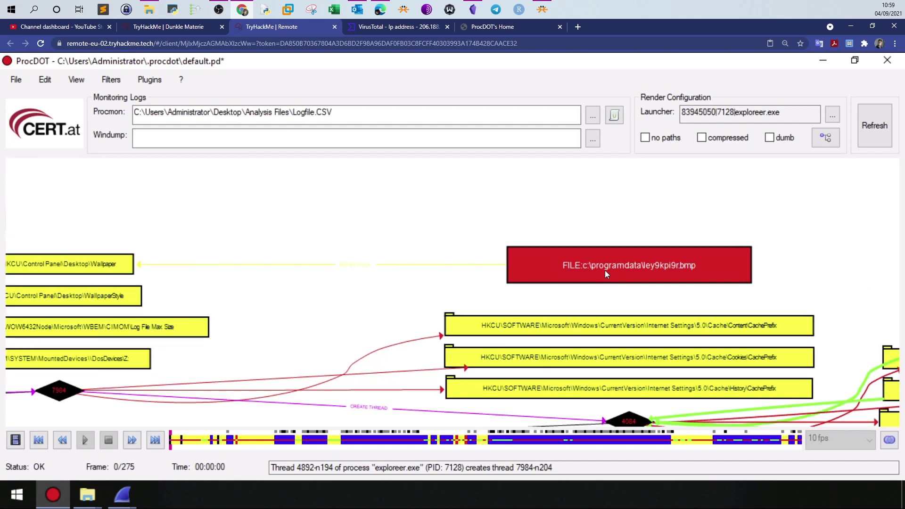
# View the node details of the bitmap file linked to the Desktop\Wallpaper registry key.
pyautogui.press('Right')
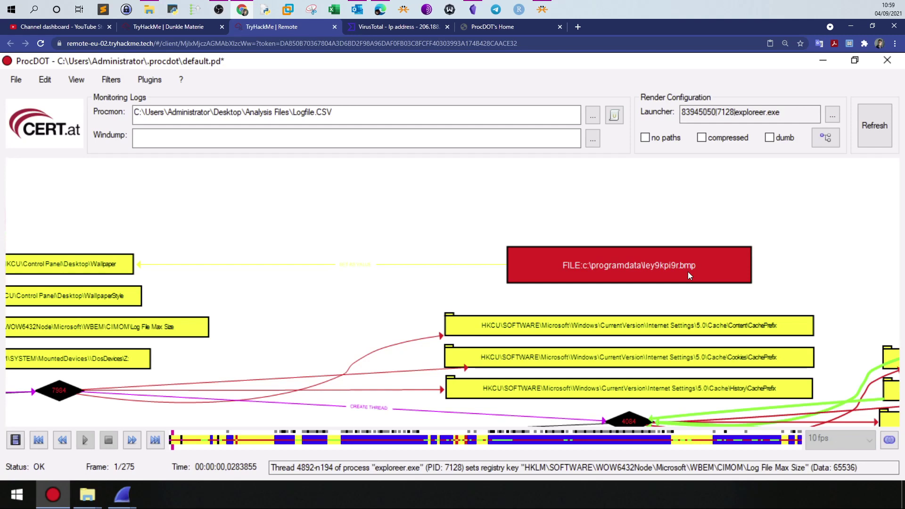
pyautogui.click(672, 265)
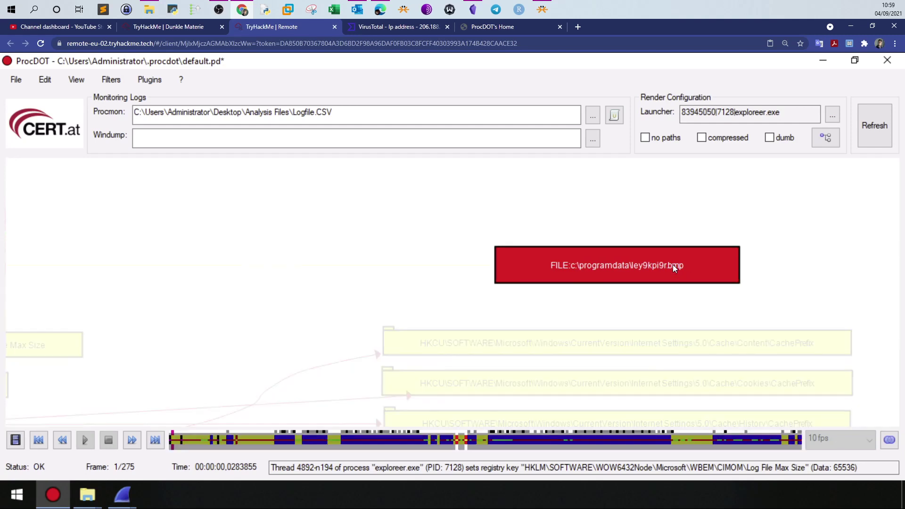
pyautogui.rightClick(673, 268)
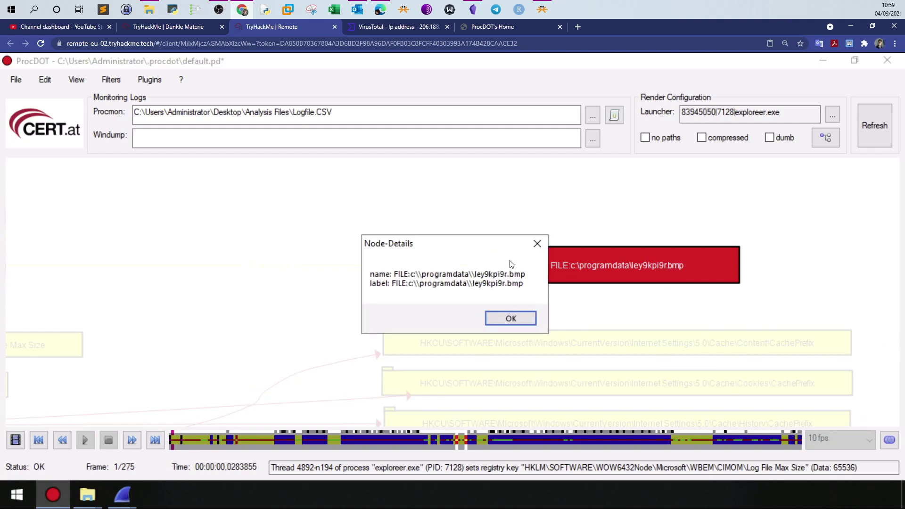
pyautogui.click(510, 318)
pyautogui.rightClick(609, 268)
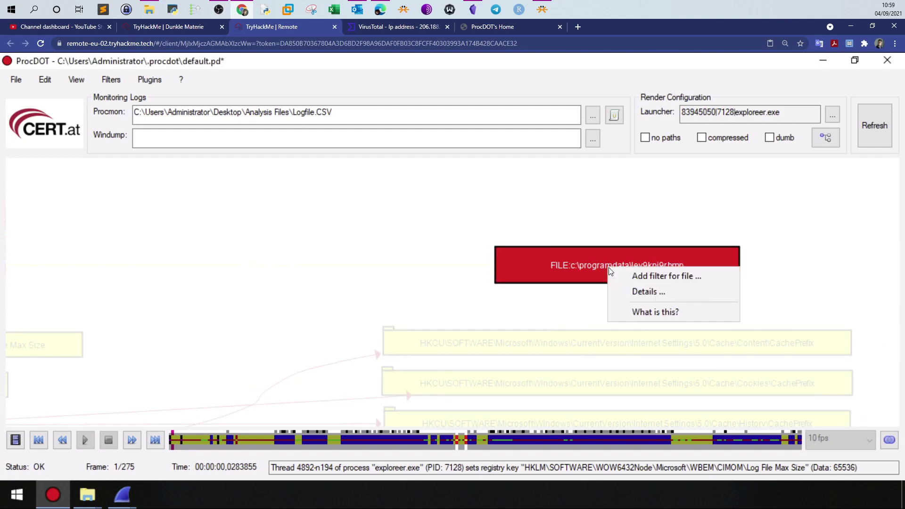
pyautogui.click(625, 291)
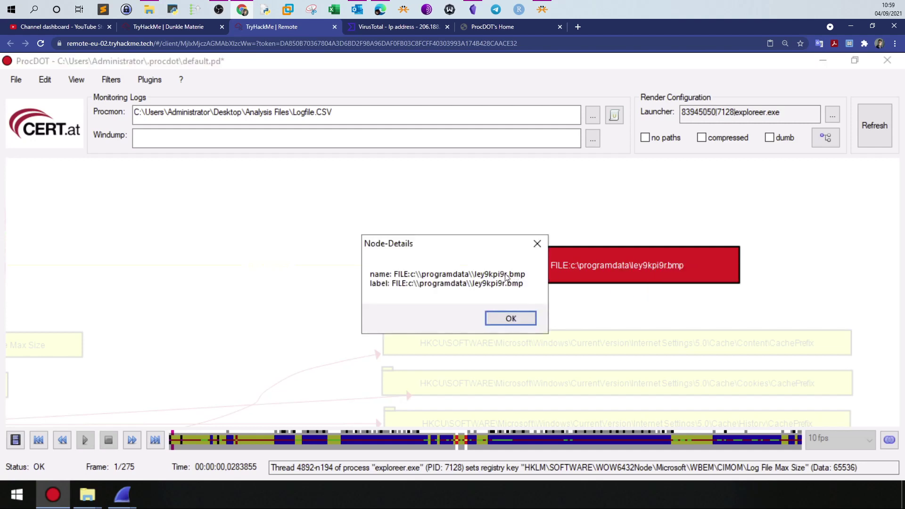
# Answer the TryHackMe desktop wallpaper bitmap question with ley9kpi9r.bmp and submit it.
pyautogui.click(165, 28)
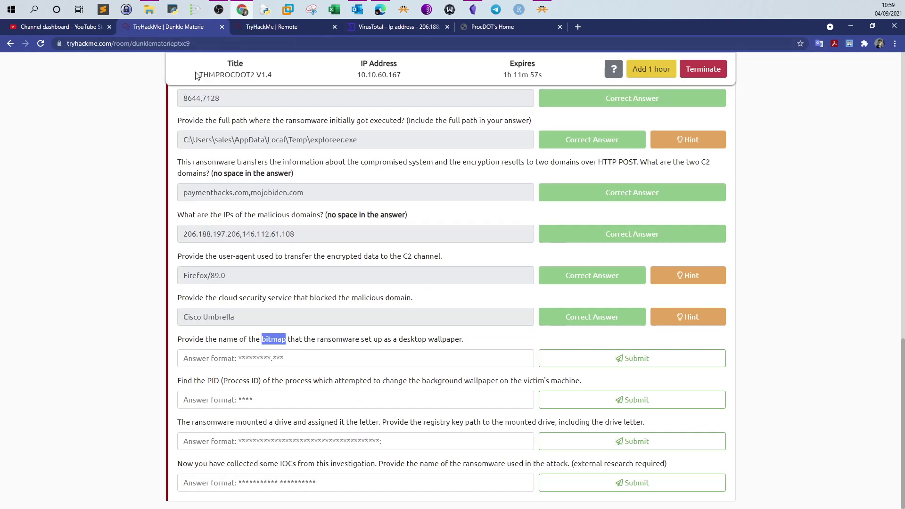
pyautogui.click(252, 26)
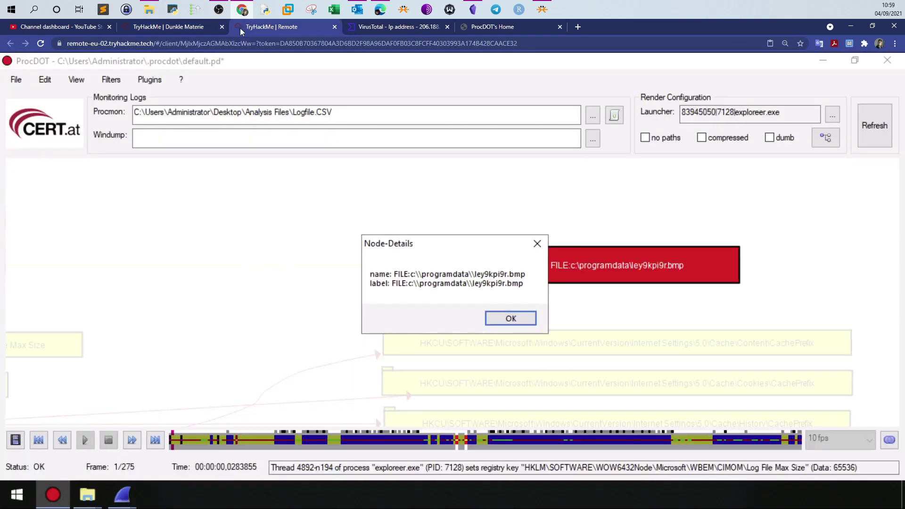
pyautogui.click(184, 30)
pyautogui.click(233, 357)
pyautogui.write('ley9')
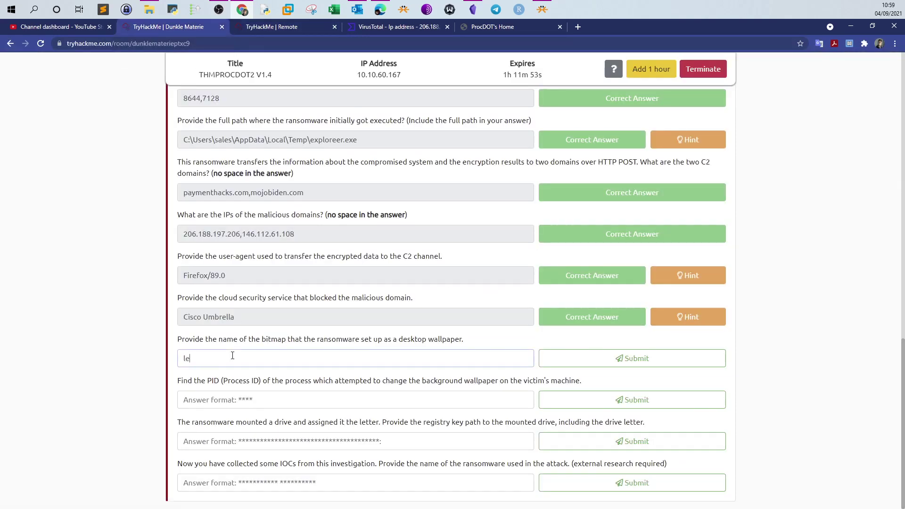
pyautogui.click(259, 28)
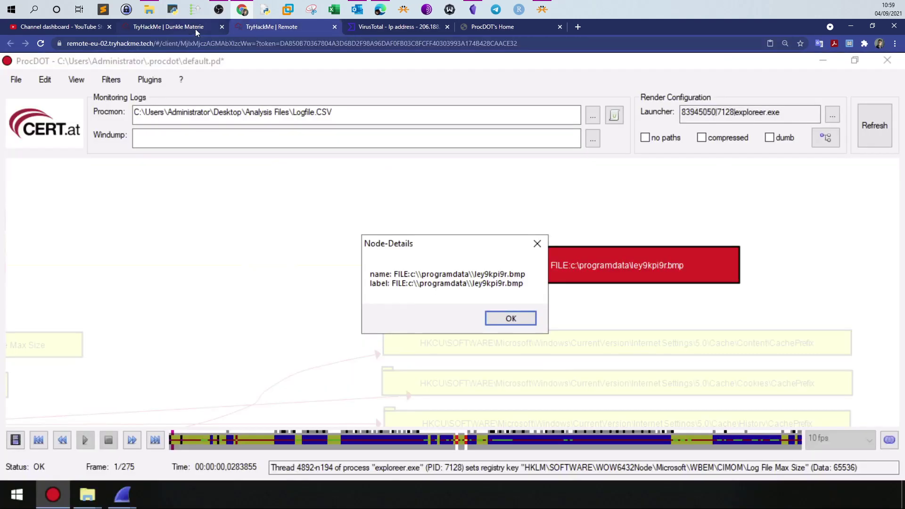
pyautogui.click(195, 30)
pyautogui.write('kpi')
pyautogui.click(247, 24)
pyautogui.click(176, 29)
pyautogui.write('9r.bmp')
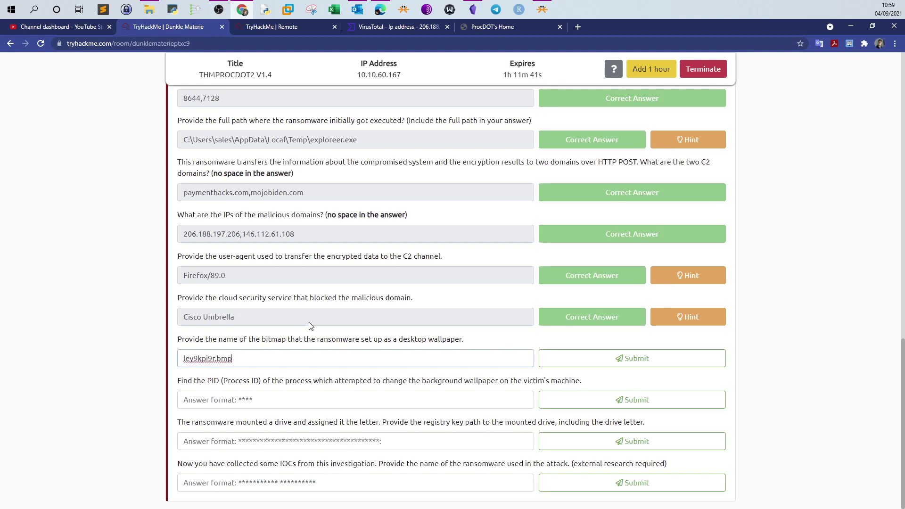
pyautogui.click(563, 354)
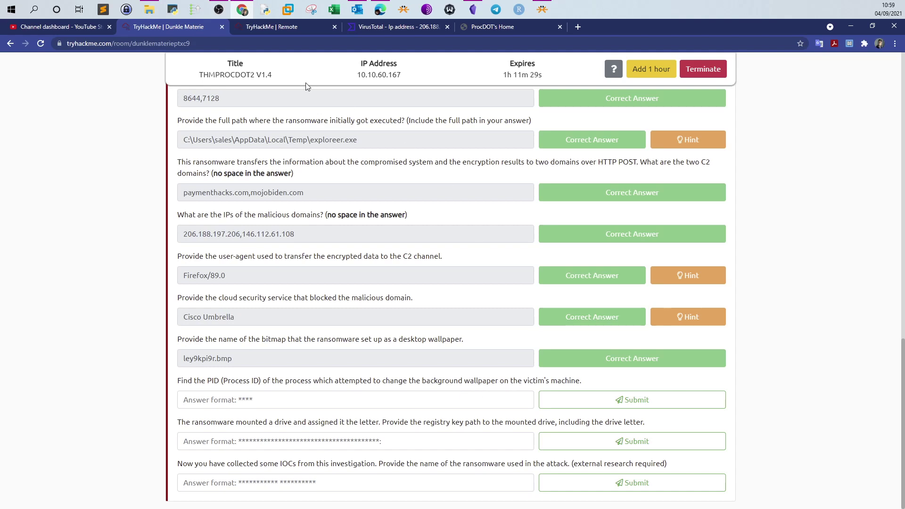
# Close the bitmap's node details in ProcDOT and trace the Desktop\Wallpaper registry key back to the thread that sets it.
pyautogui.click(286, 28)
pyautogui.click(512, 318)
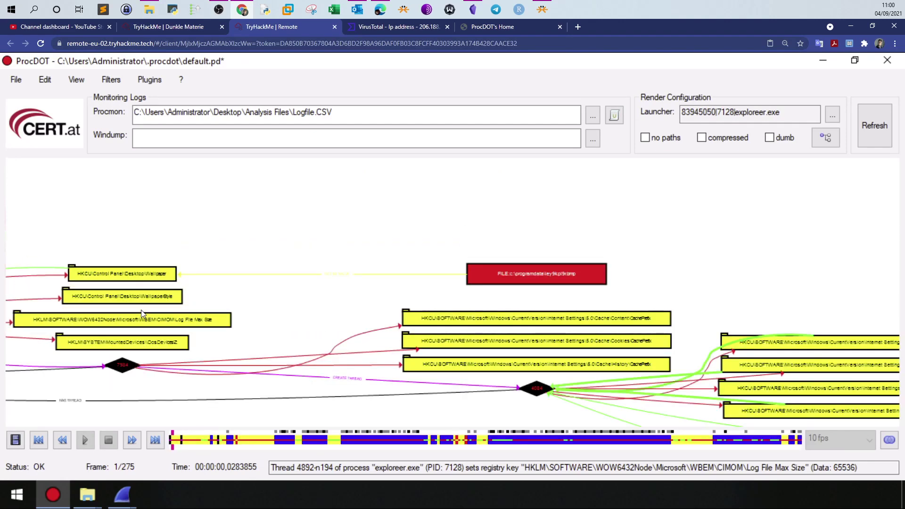
pyautogui.moveTo(289, 295); pyautogui.dragTo(711, 285)
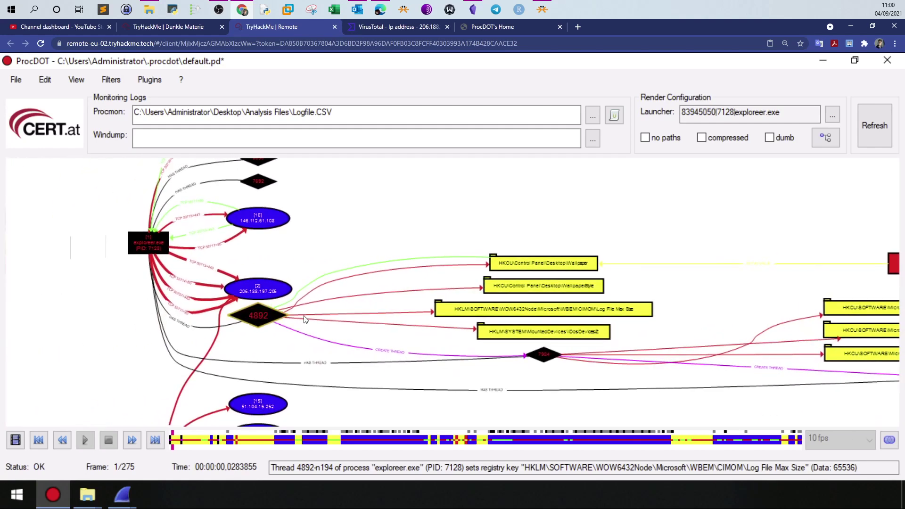
pyautogui.scroll(1, 452, 295)
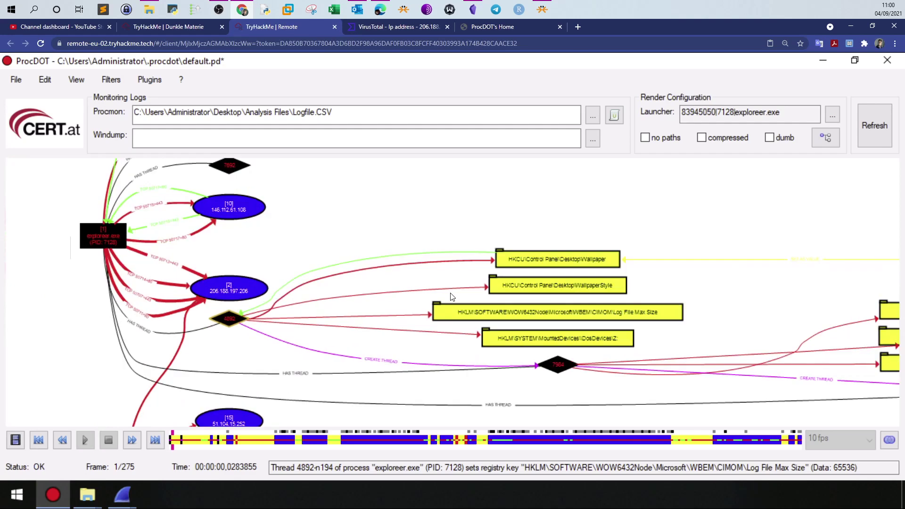
pyautogui.scroll(1, 452, 296)
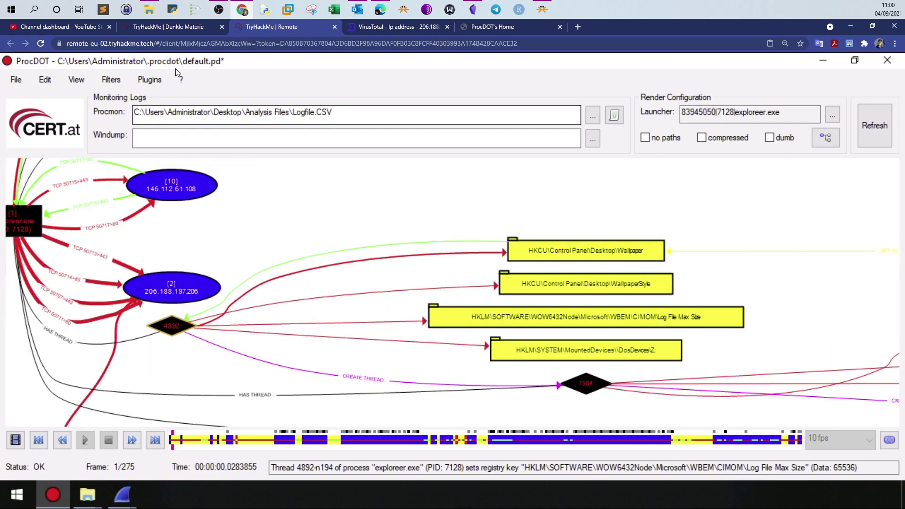
# Answer the TryHackMe question on the PID that attempted to change the wallpaper with 4892 and submit it.
pyautogui.click(176, 27)
pyautogui.click(207, 399)
pyautogui.write('4892')
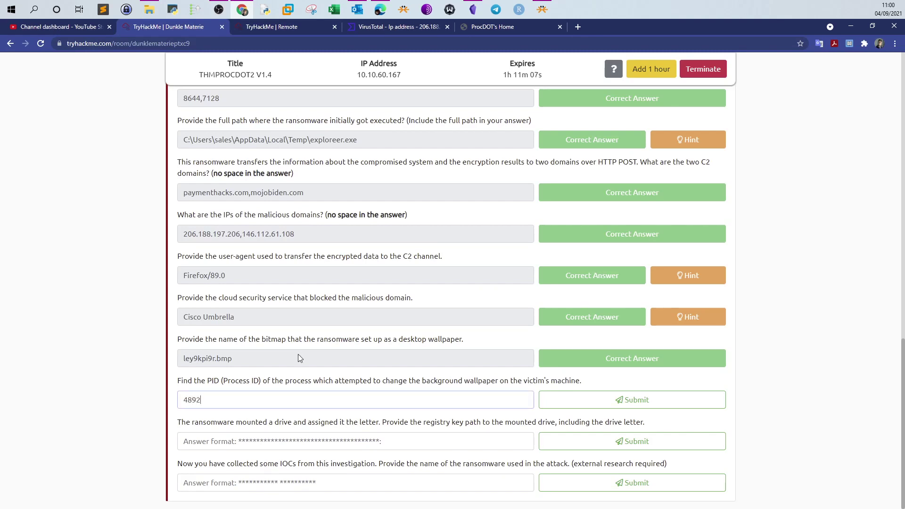
pyautogui.click(570, 402)
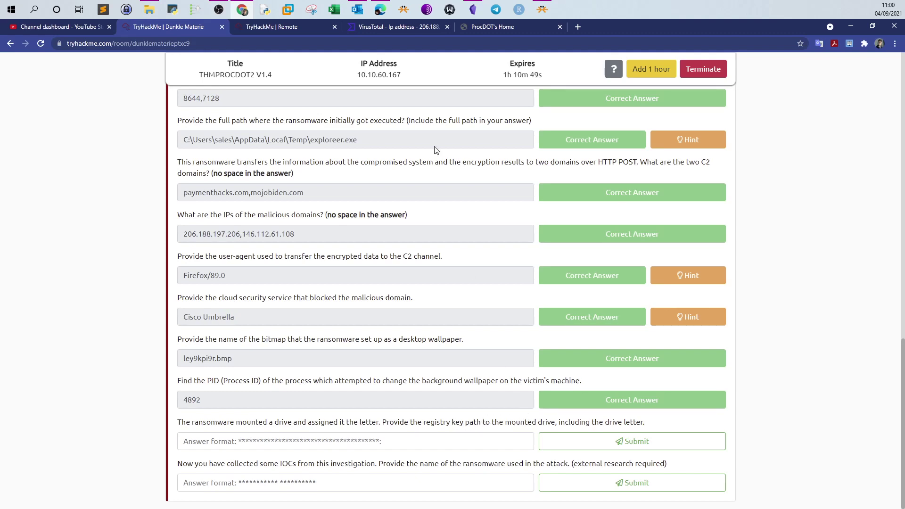
# View the node details of the MountedDevices\DosDevices\Z: registry key in ProcDOT and copy its FullPath line.
pyautogui.click(286, 31)
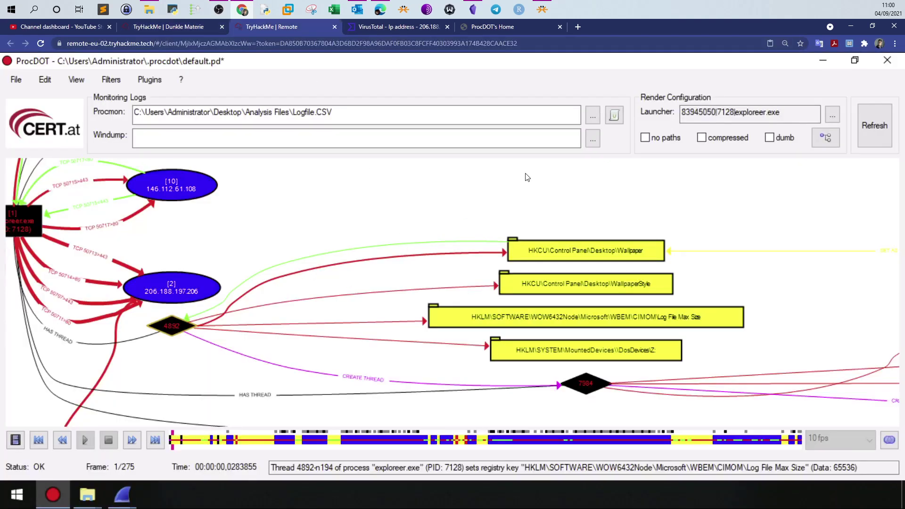
pyautogui.moveTo(507, 194); pyautogui.dragTo(329, 230)
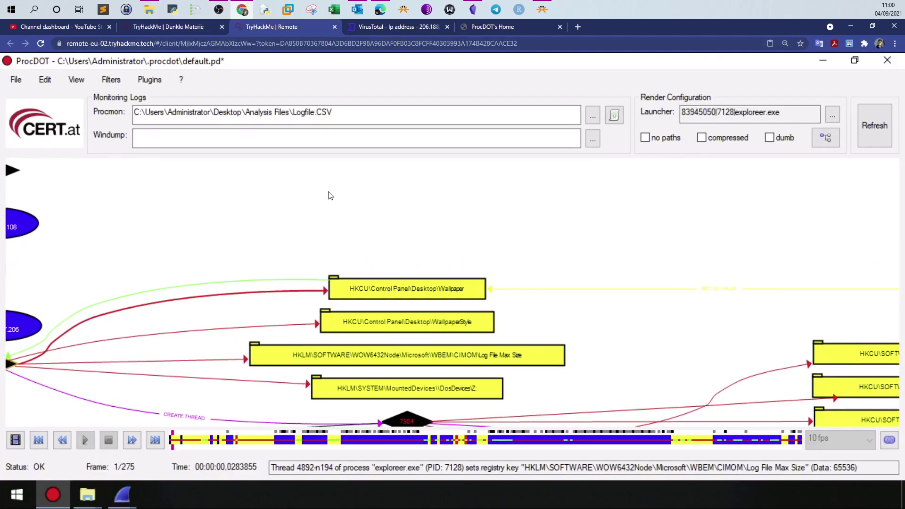
pyautogui.scroll(-1, 330, 199)
pyautogui.moveTo(373, 396); pyautogui.dragTo(425, 365)
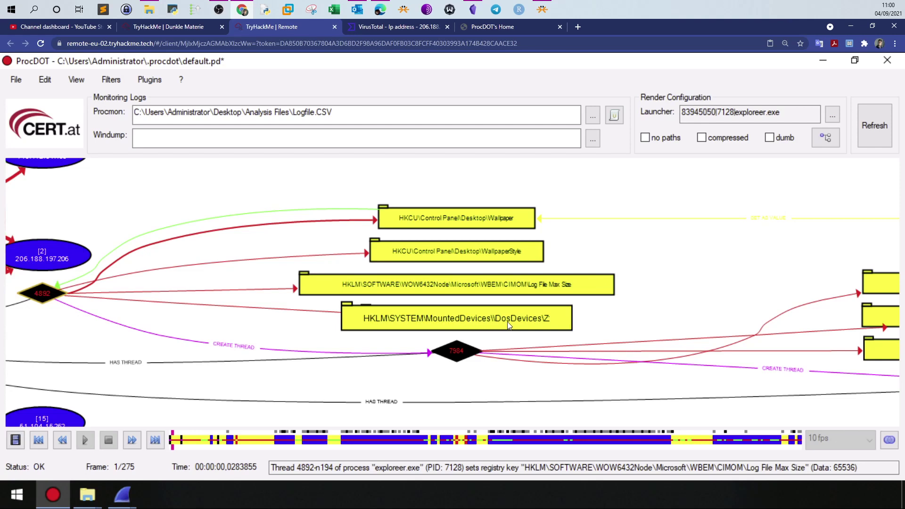
pyautogui.rightClick(544, 321)
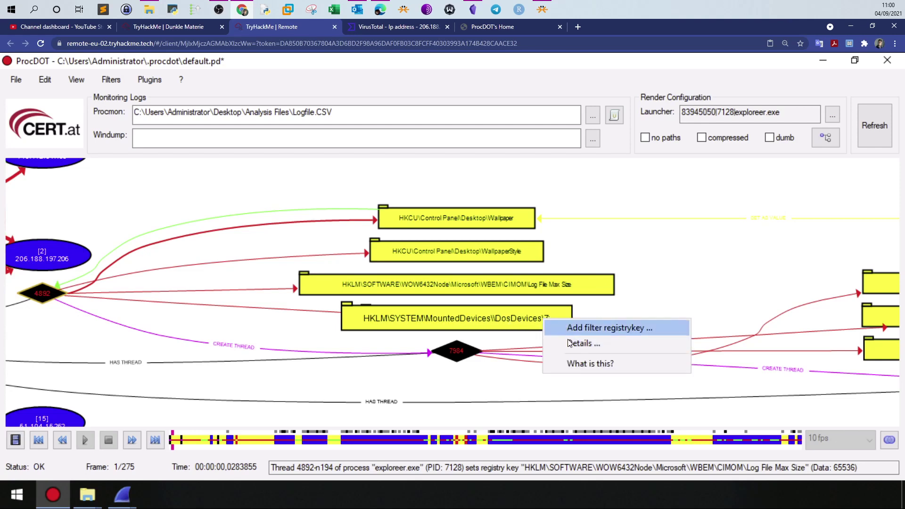
pyautogui.click(573, 325)
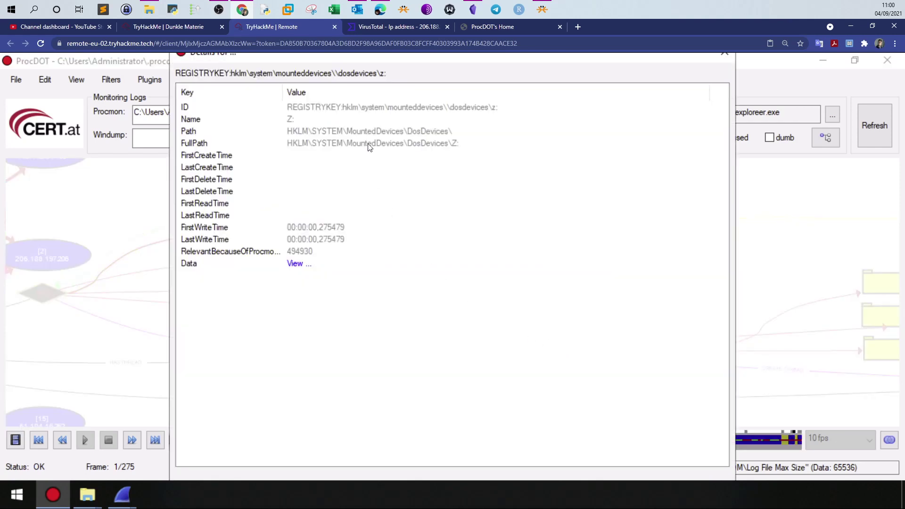
pyautogui.click(369, 143)
pyautogui.rightClick(369, 142)
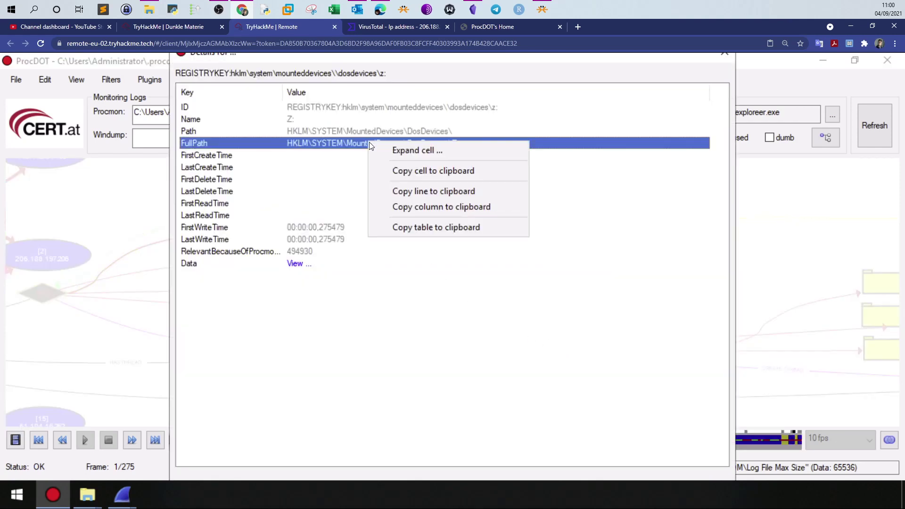
pyautogui.click(388, 191)
# Answer the TryHackMe mounted drive registry key question with HKLM\SYSTEM\MountedDevices\DosDevices\Z: and submit it.
pyautogui.click(189, 28)
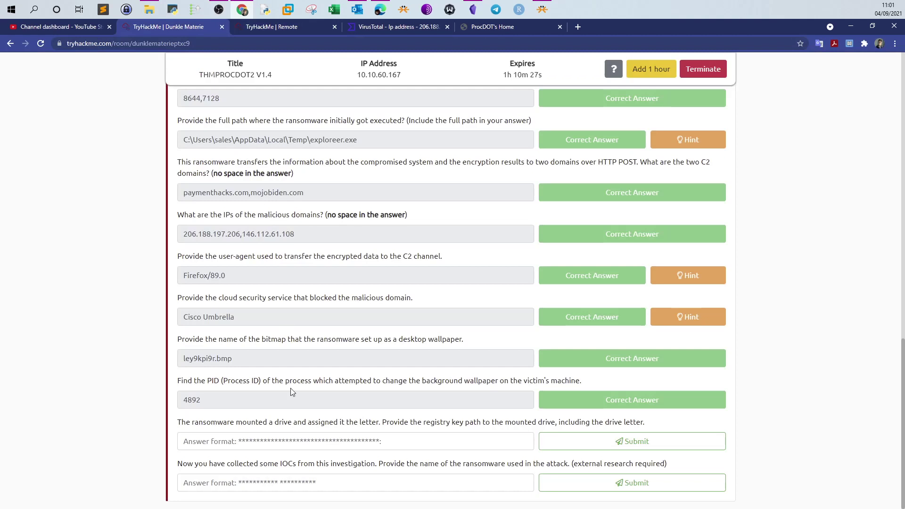
pyautogui.click(290, 441)
pyautogui.hotkey('ctrl', 'v')
pyautogui.moveTo(228, 443); pyautogui.dragTo(183, 443)
pyautogui.press('BackSpace')
pyautogui.press('Return')
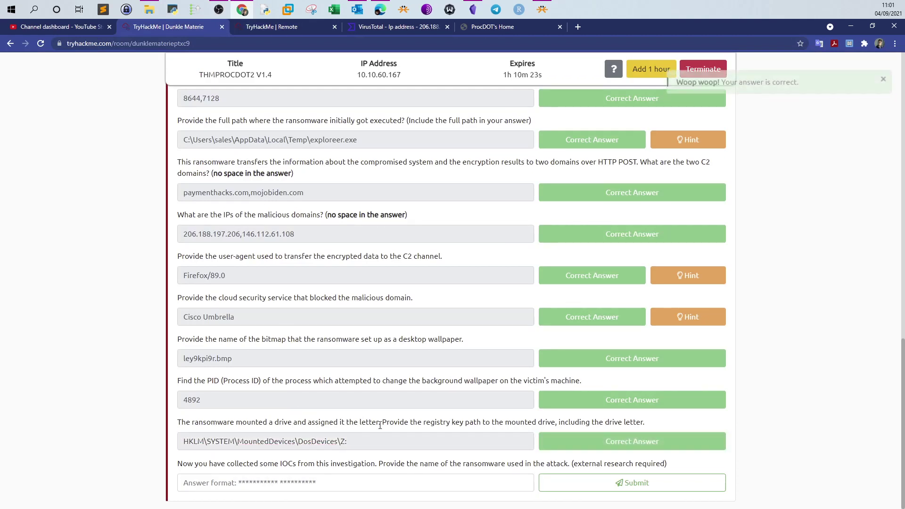
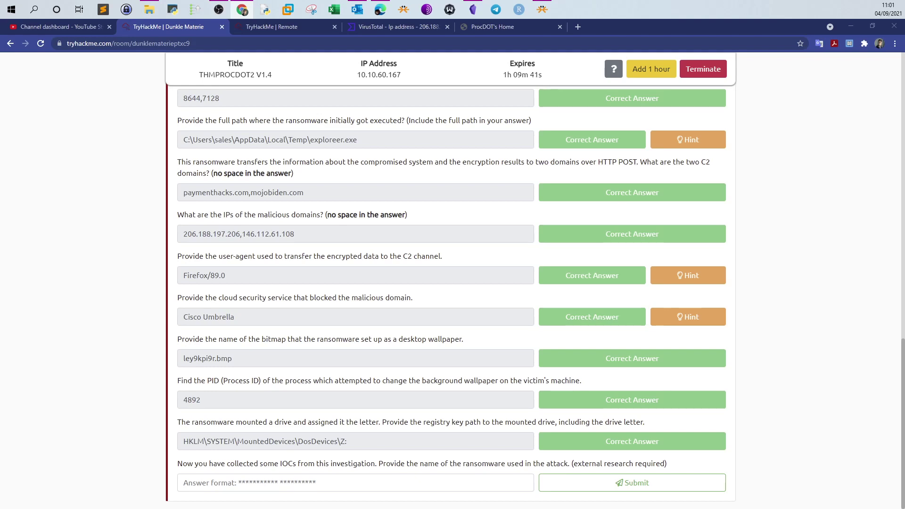
# Place the VirusTotal tab beside the TryHackMe room and try to open allienvault.com in a new tab.
pyautogui.moveTo(406, 28); pyautogui.dragTo(293, 30)
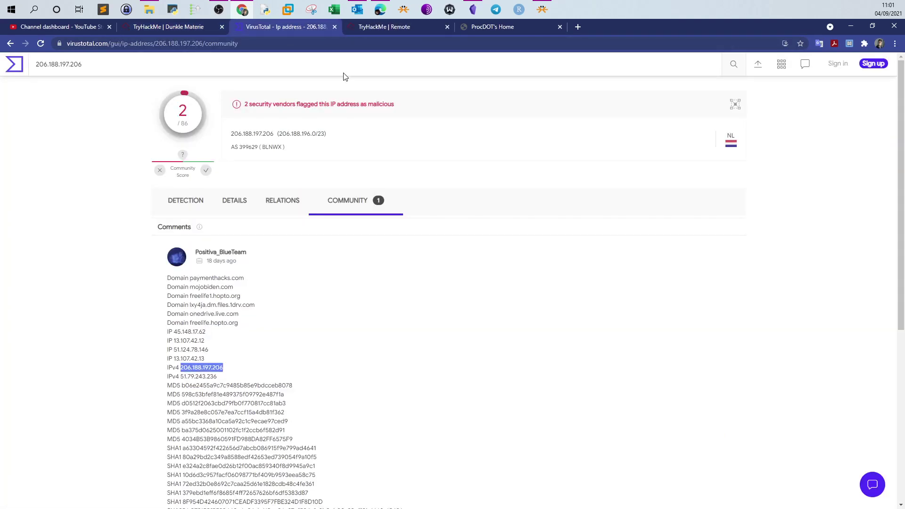
pyautogui.click(578, 27)
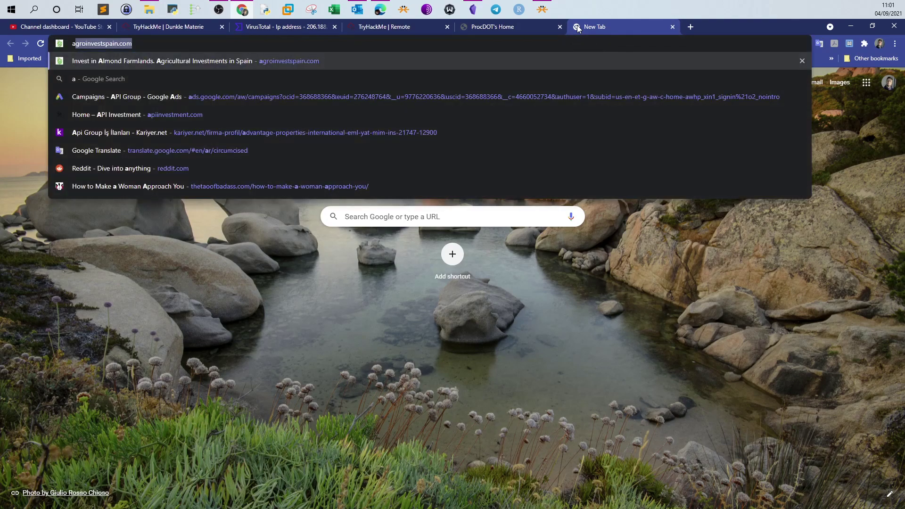
pyautogui.write('allienva')
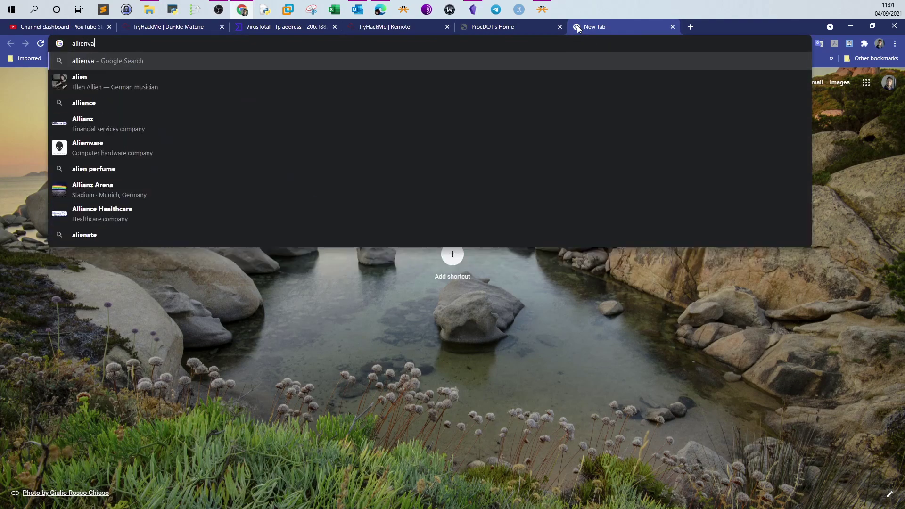
pyautogui.write('ult.com')
pyautogui.press('Return')
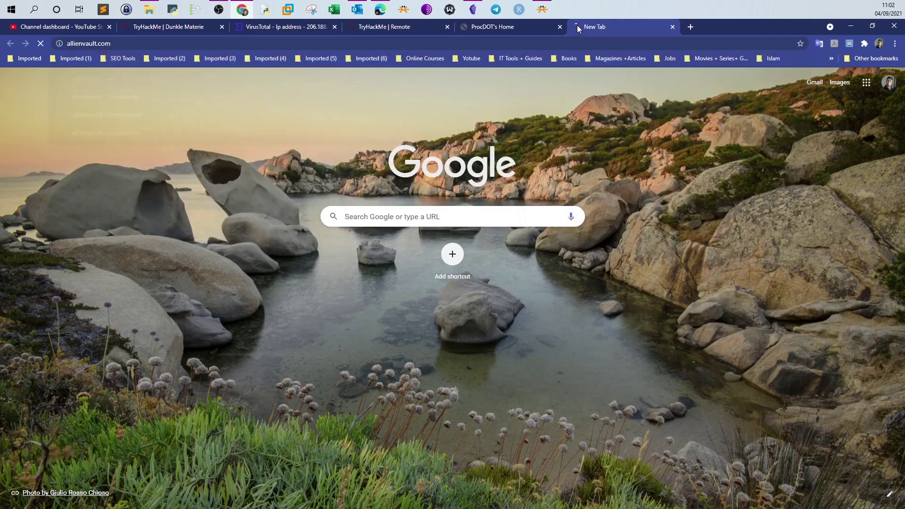
# Search Google for allienvault and place the results tab beside the VirusTotal tab.
pyautogui.click(121, 44)
pyautogui.click(150, 43)
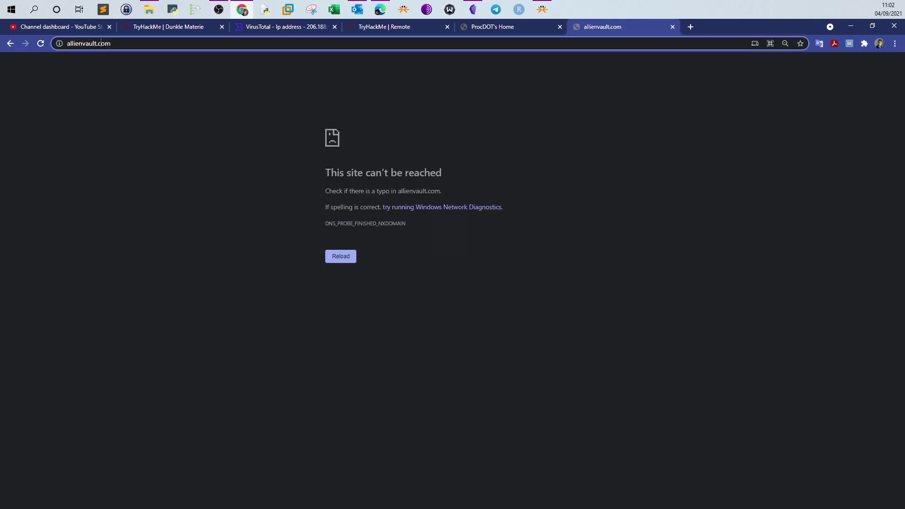
pyautogui.press('BackSpace')
pyautogui.press('BackSpace')
pyautogui.press('BackSpace')
pyautogui.press('BackSpace')
pyautogui.press('Return')
pyautogui.moveTo(613, 26); pyautogui.dragTo(372, 27)
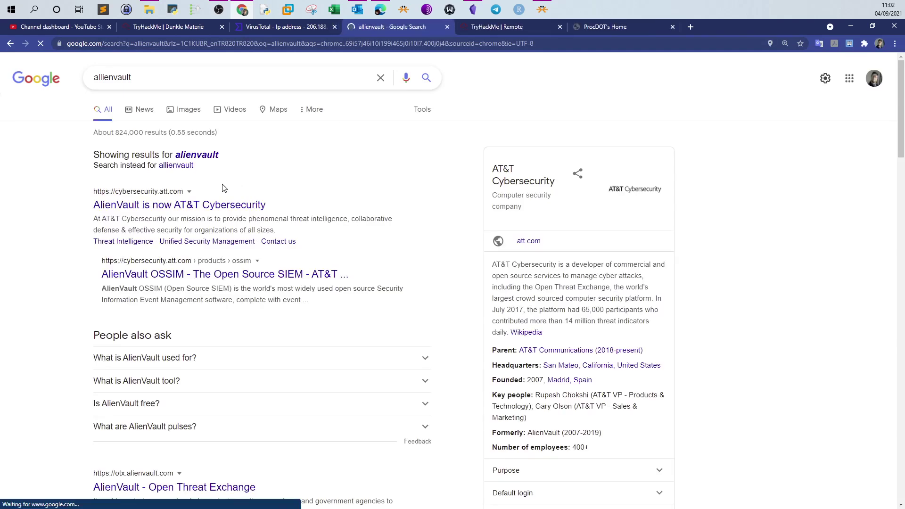
pyautogui.click(204, 206)
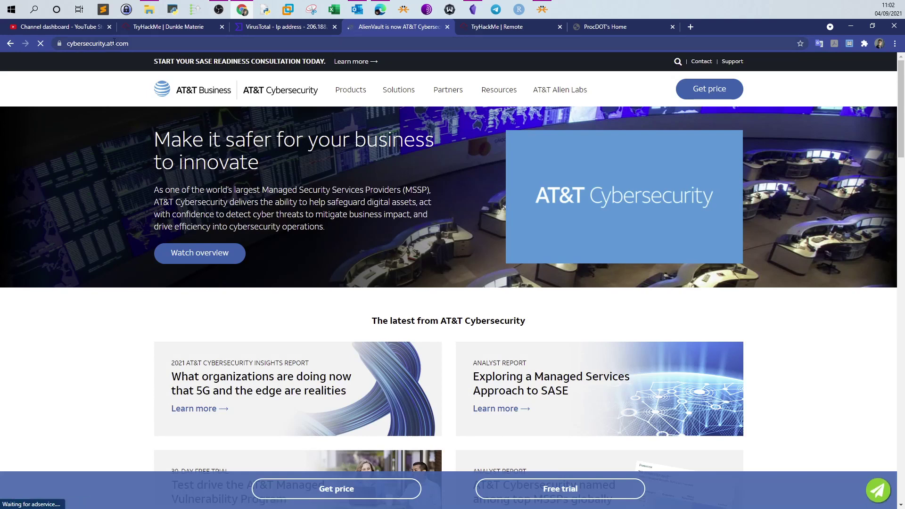
pyautogui.click(115, 43)
pyautogui.click(10, 43)
# Open the AlienVault Open Threat Exchange site from the search results.
pyautogui.scroll(-4, 236, 283)
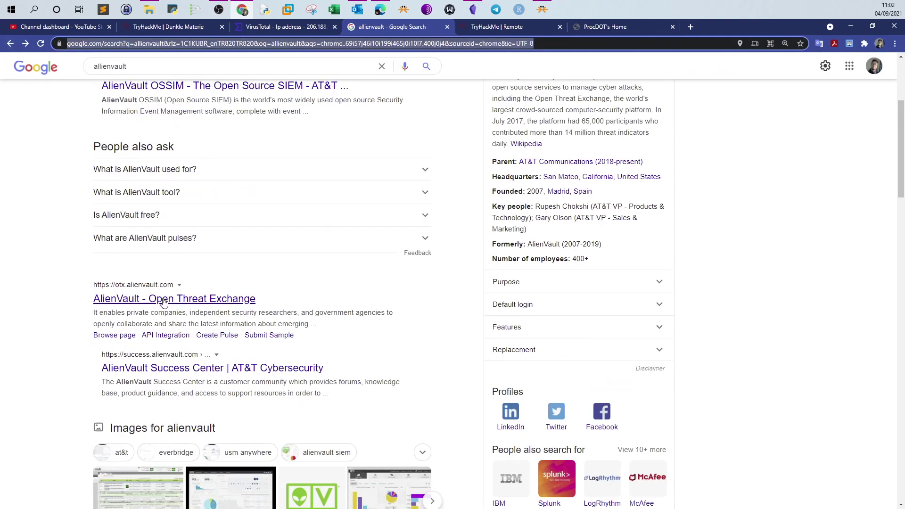
pyautogui.click(97, 125)
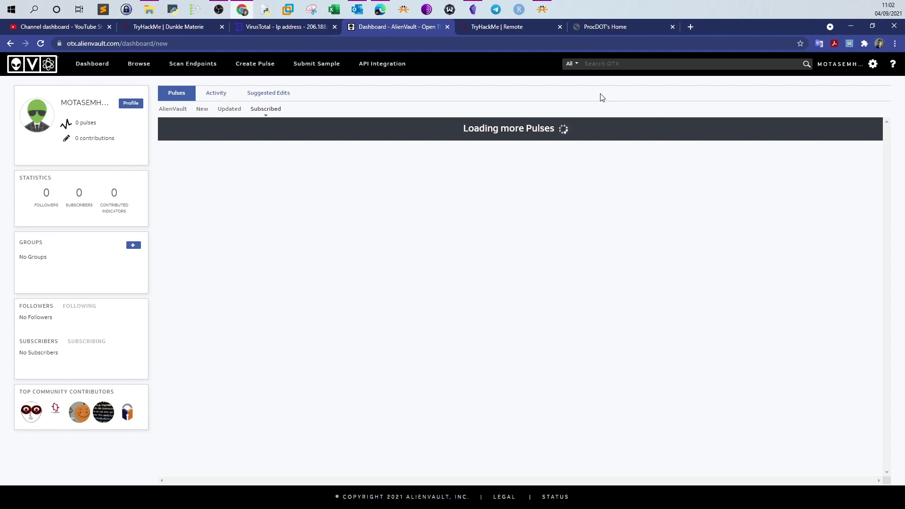
# Copy the IP address 206.188.197.206 from the malicious domains' IPs answer in the TryHackMe room.
pyautogui.click(265, 30)
pyautogui.click(174, 29)
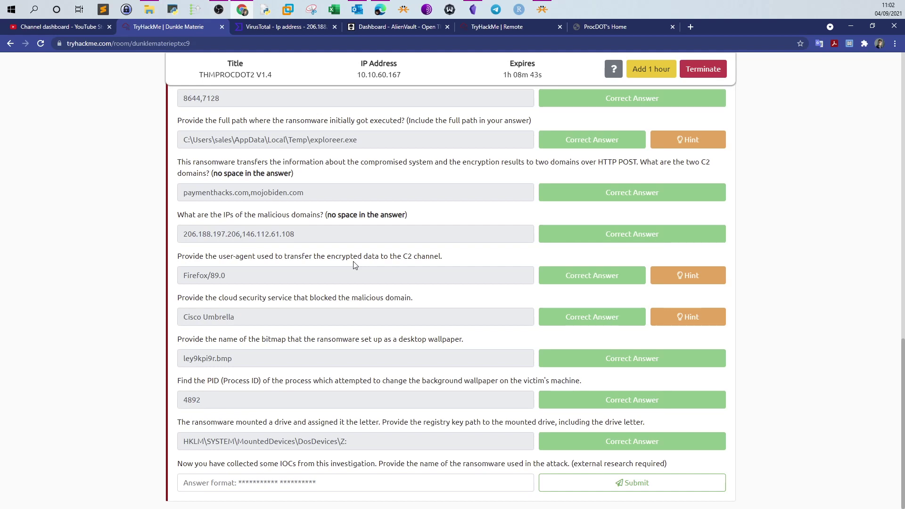
pyautogui.scroll(3, 355, 265)
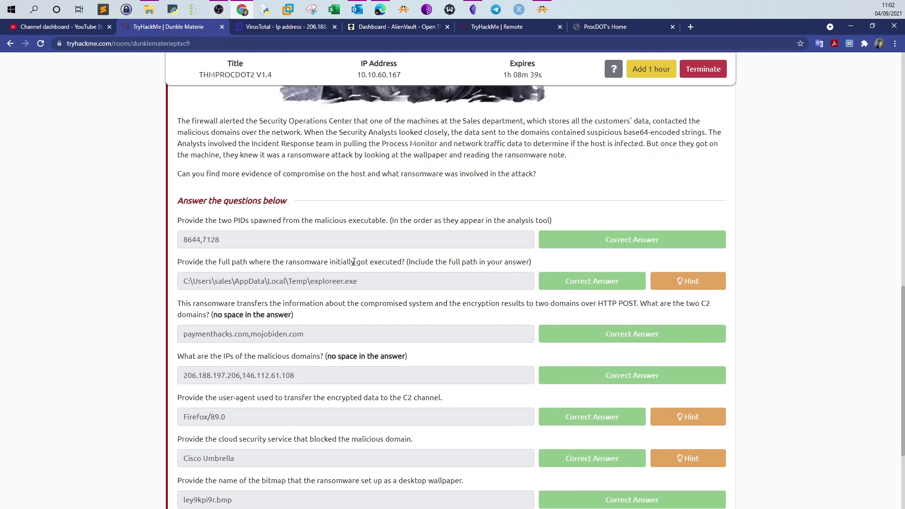
pyautogui.scroll(-2, 355, 266)
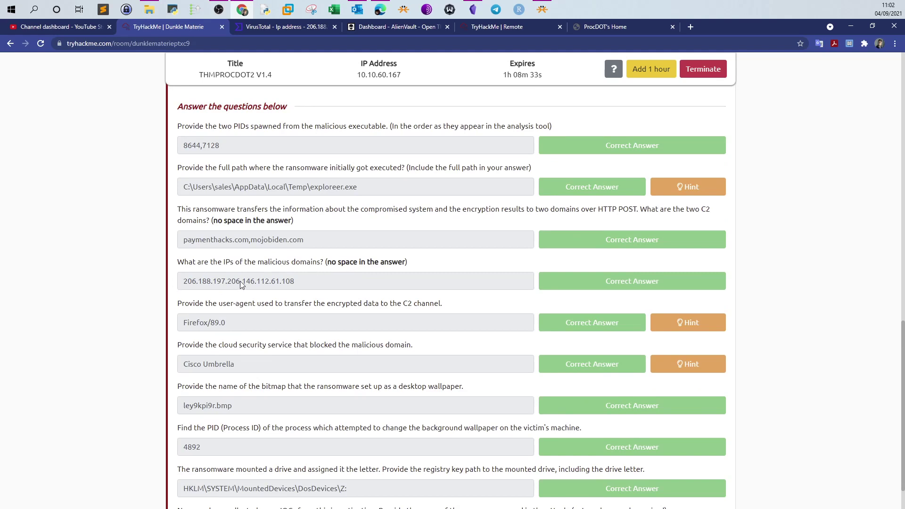
pyautogui.moveTo(240, 282); pyautogui.dragTo(180, 282)
pyautogui.rightClick(201, 280)
pyautogui.click(215, 289)
# Search AlienVault OTX for the IP address 206.188.197.206.
pyautogui.click(379, 28)
pyautogui.click(711, 65)
pyautogui.hotkey('ctrl', 'v')
pyautogui.press('Return')
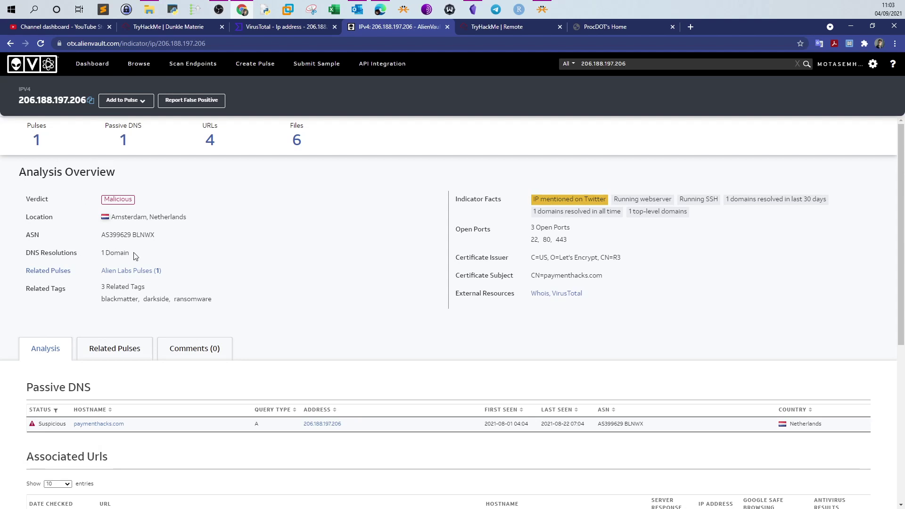
# Examine the IP's DNS resolutions, passive DNS hostname, related tags, associated URLs and associated files.
pyautogui.moveTo(136, 254); pyautogui.dragTo(102, 253)
pyautogui.moveTo(125, 424); pyautogui.dragTo(88, 424)
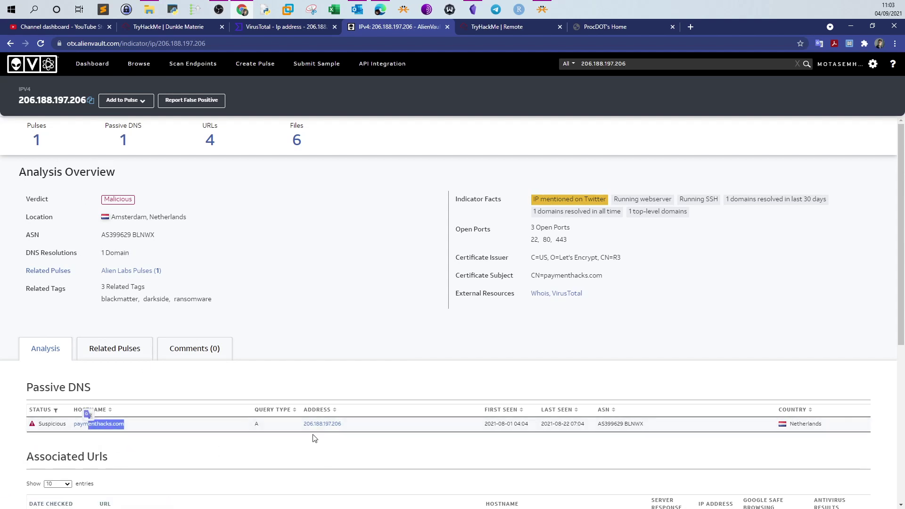
pyautogui.moveTo(62, 289); pyautogui.dragTo(27, 290)
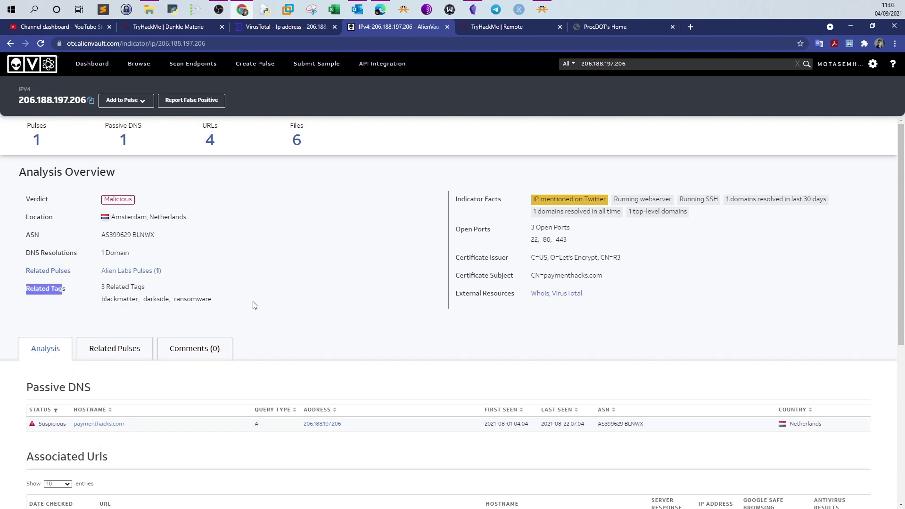
pyautogui.scroll(-6, 337, 315)
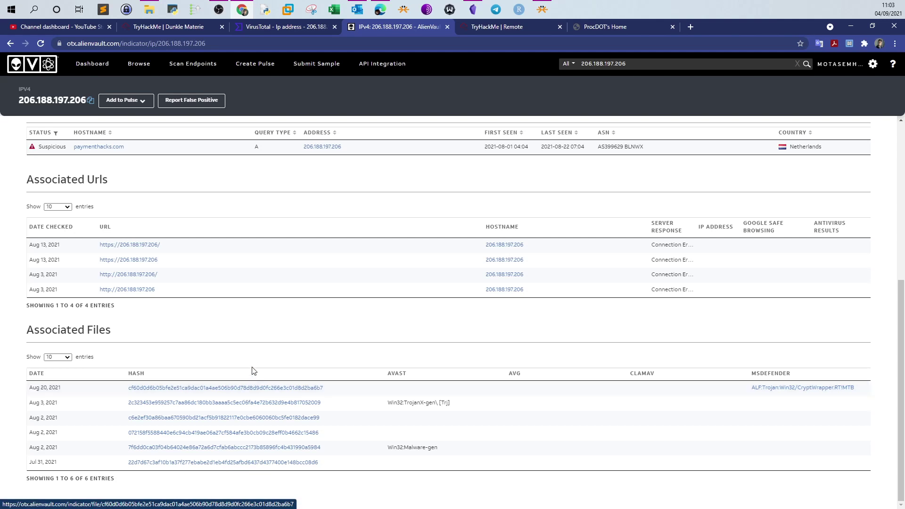
pyautogui.scroll(4, 258, 351)
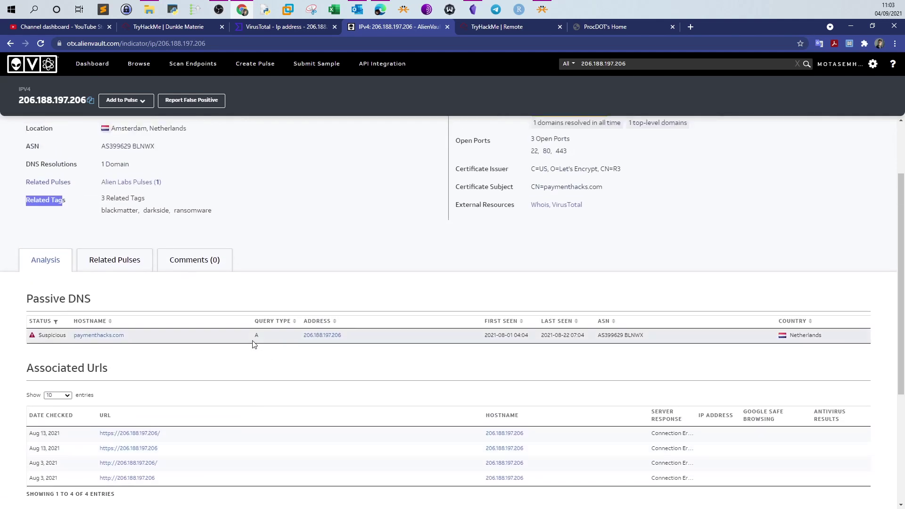
pyautogui.scroll(-4, 253, 344)
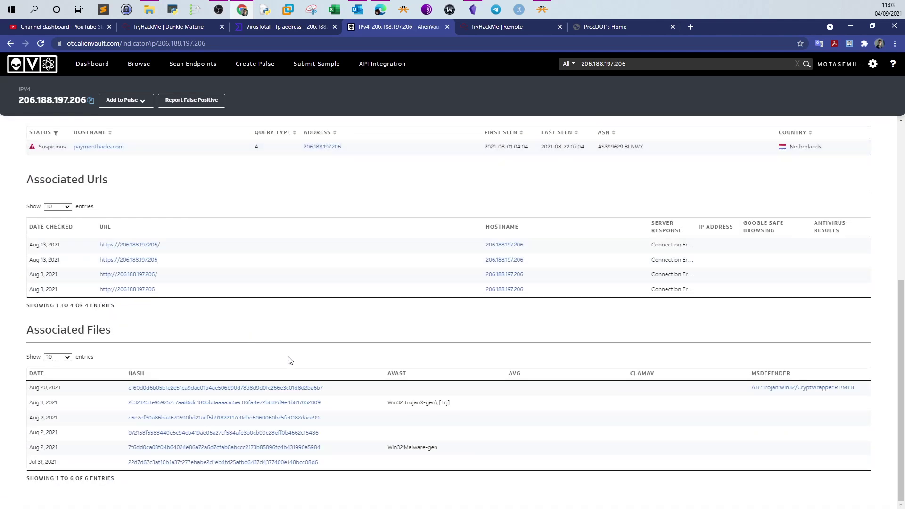
# Open the Aug 20, 2021 associated file's report in a separate tab and examine its IDS detections.
pyautogui.middleClick(282, 388)
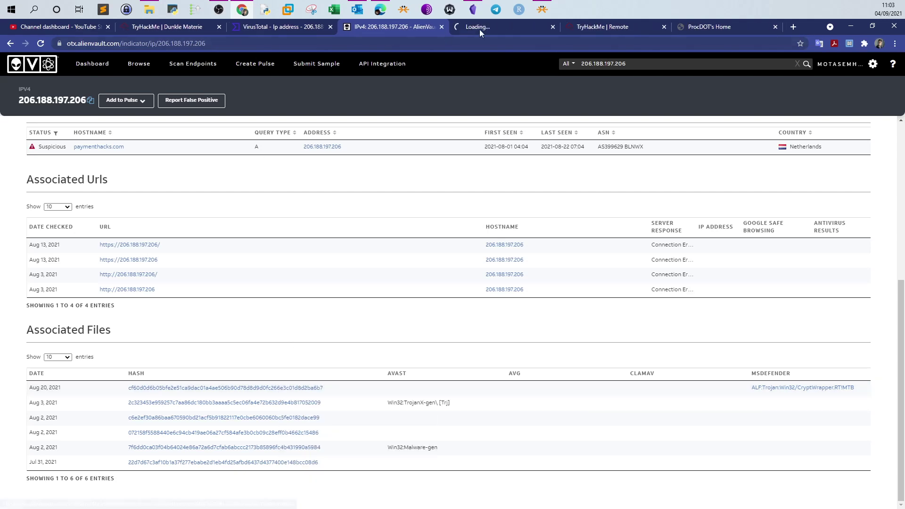
pyautogui.click(480, 28)
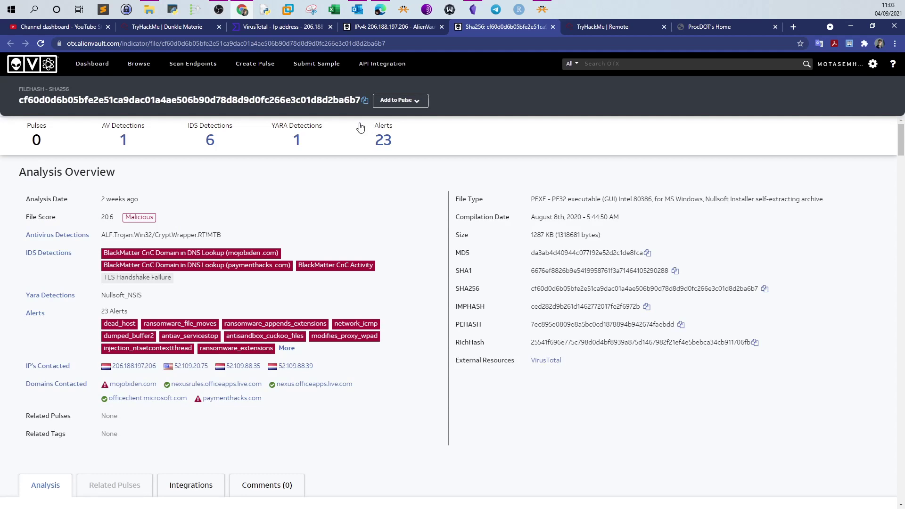
pyautogui.moveTo(24, 254); pyautogui.dragTo(64, 256)
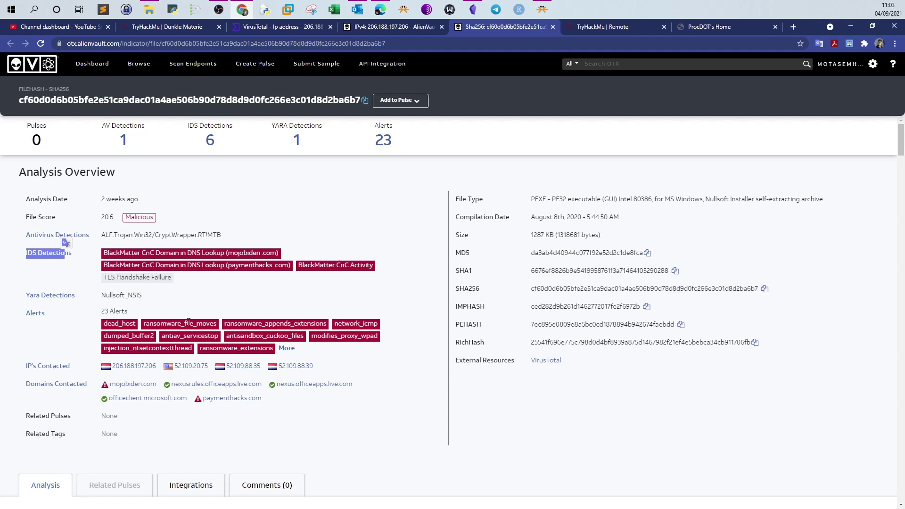
# Open the first Aug 3, 2021 associated file's report in a separate tab and examine its detections.
pyautogui.click(361, 28)
pyautogui.rightClick(228, 401)
pyautogui.click(269, 281)
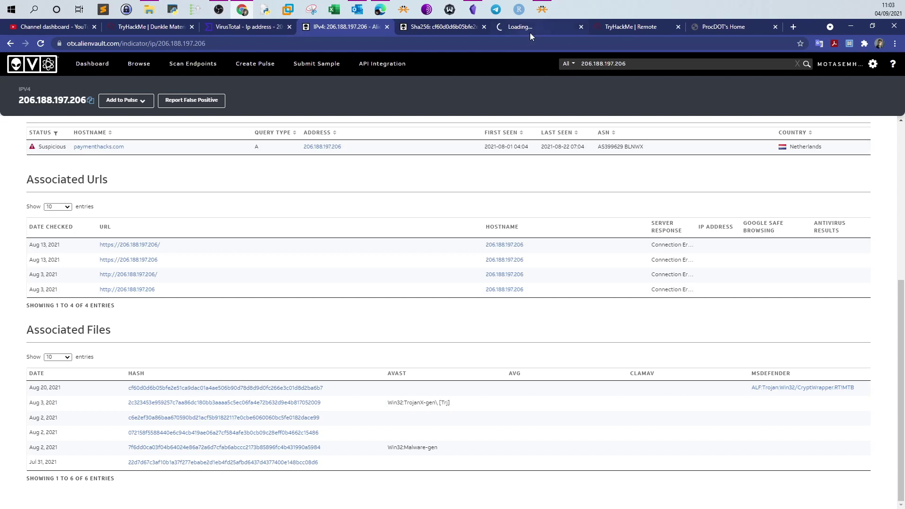
pyautogui.click(529, 31)
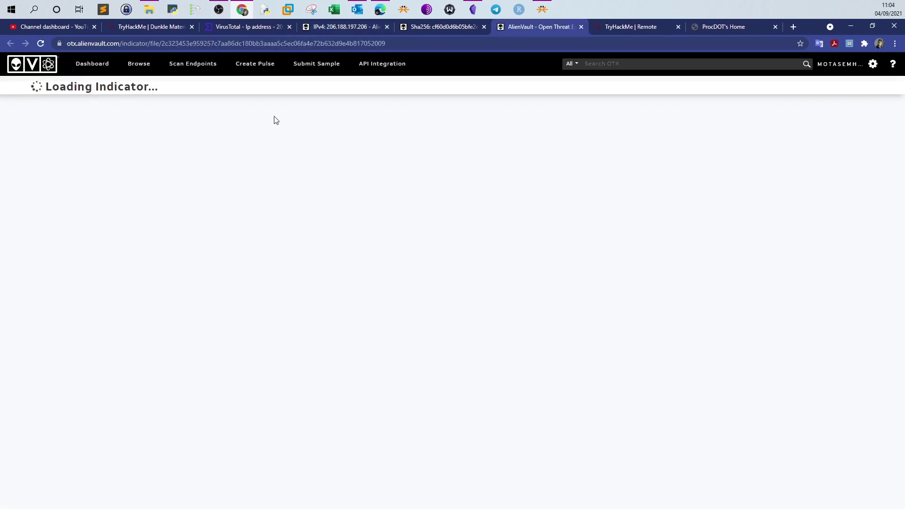
pyautogui.click(417, 30)
pyautogui.click(533, 31)
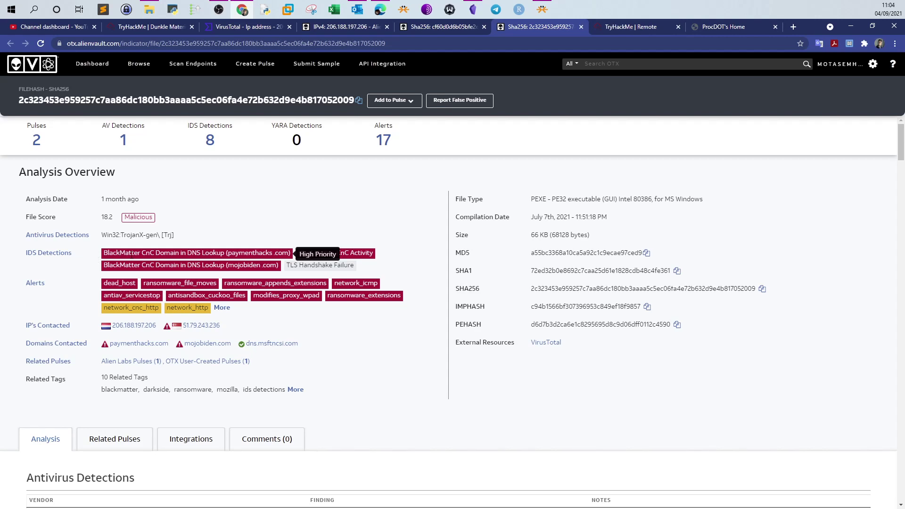
# Return to the TryHackMe Dunkle Materie room and try submitting "Black Matter" as the name of the ransomware used in the attack.
pyautogui.click(144, 27)
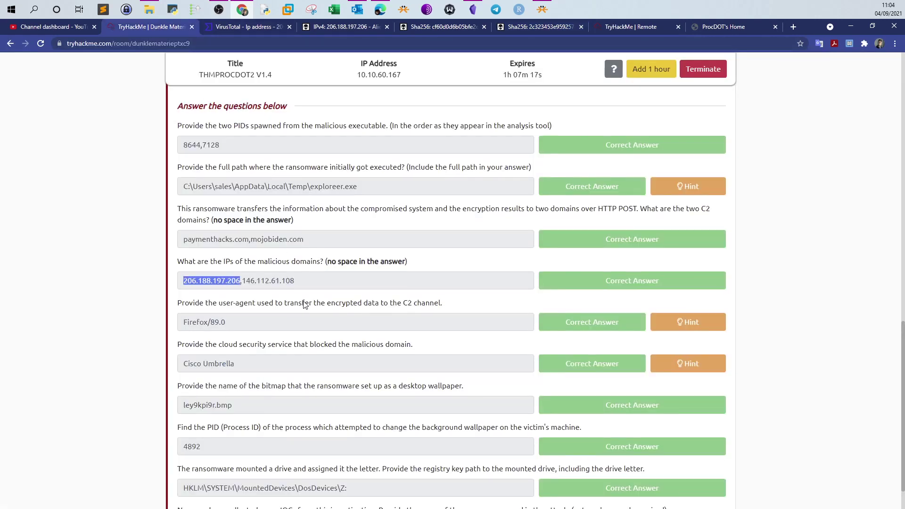
pyautogui.scroll(-1, 304, 304)
pyautogui.click(293, 478)
pyautogui.write('Black')
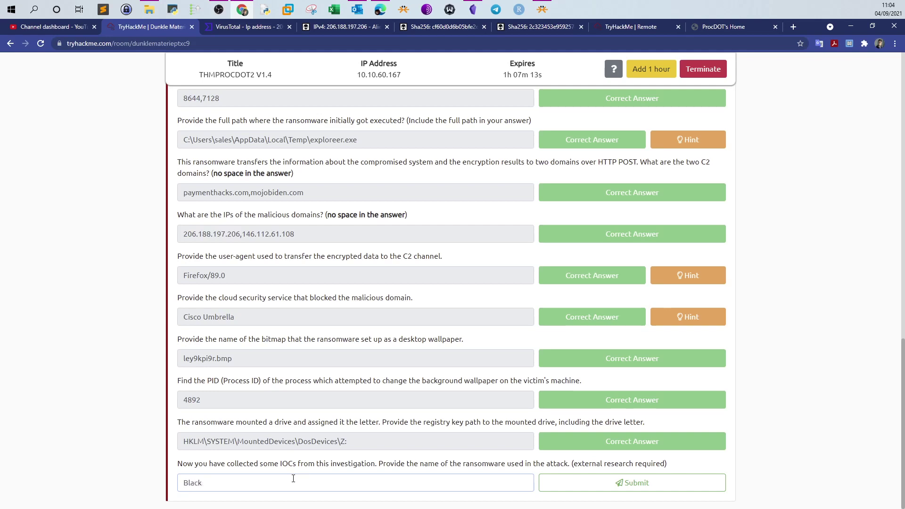
pyautogui.write('r')
pyautogui.click(612, 483)
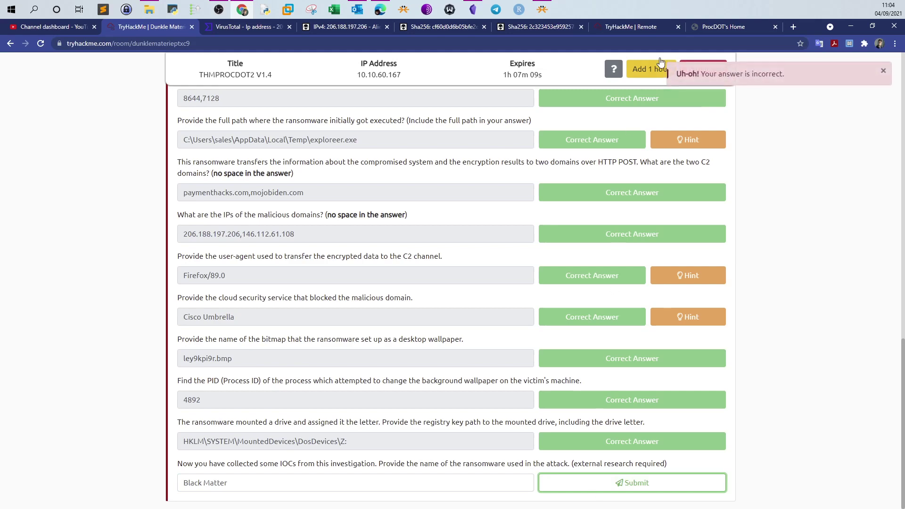
pyautogui.click(715, 25)
pyautogui.click(624, 24)
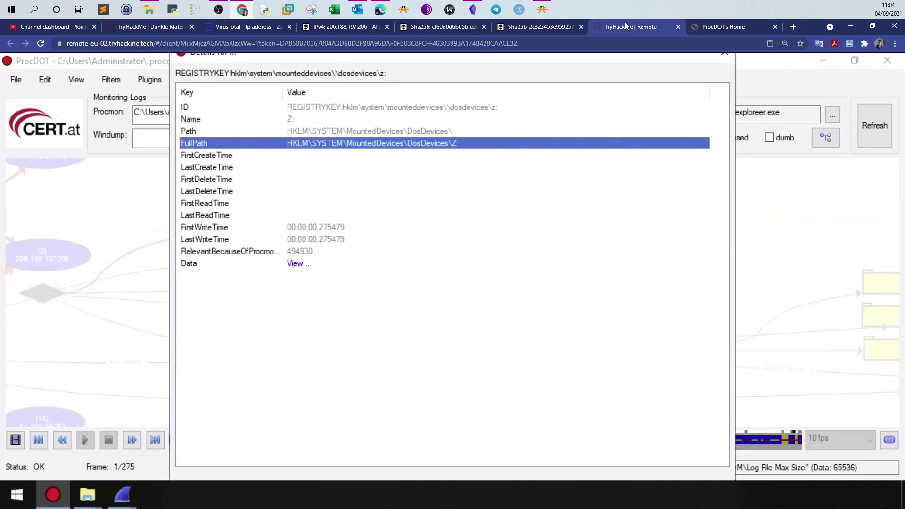
pyautogui.click(549, 27)
pyautogui.click(47, 27)
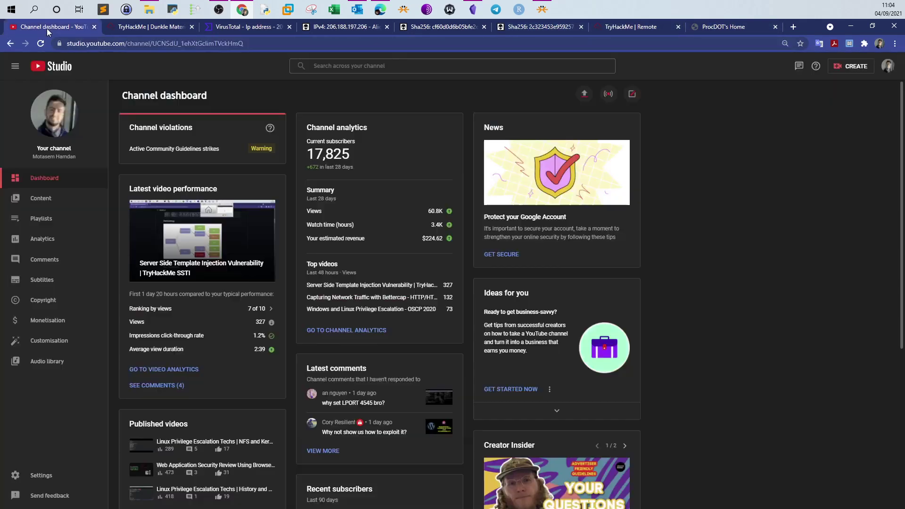
# Submit "BlackMatter Ransomware" as the ransomware name in the TryHackMe room's last question and dismiss the completion message.
pyautogui.click(155, 27)
pyautogui.moveTo(327, 477); pyautogui.dragTo(107, 483)
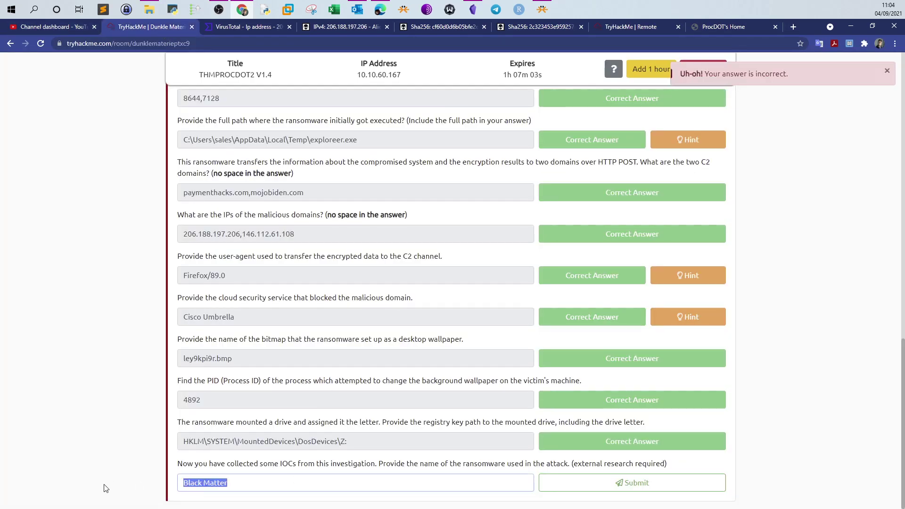
pyautogui.write('BlackMatter Ransomw')
pyautogui.click(560, 480)
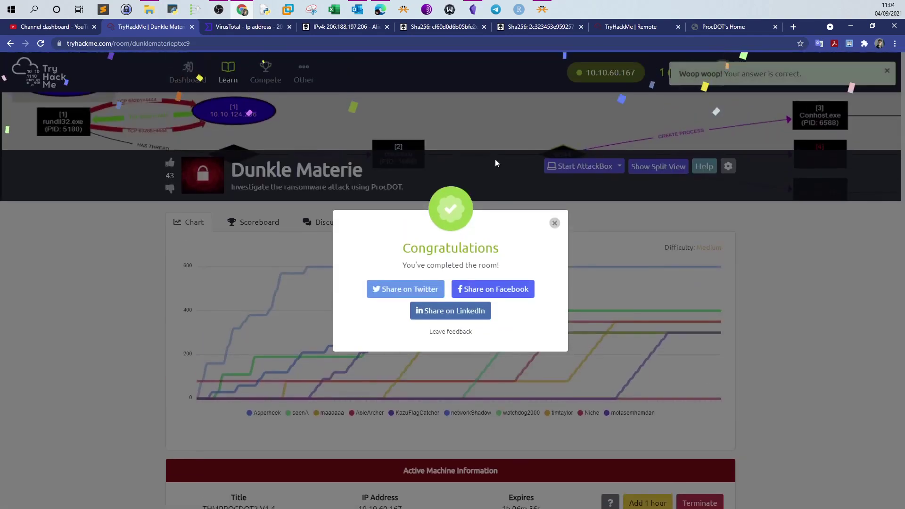
pyautogui.click(554, 223)
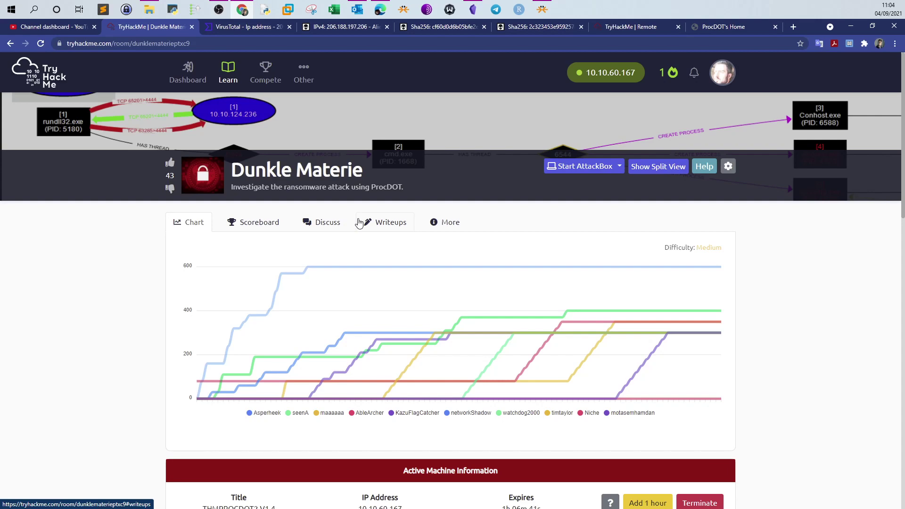
pyautogui.scroll(-5, 358, 222)
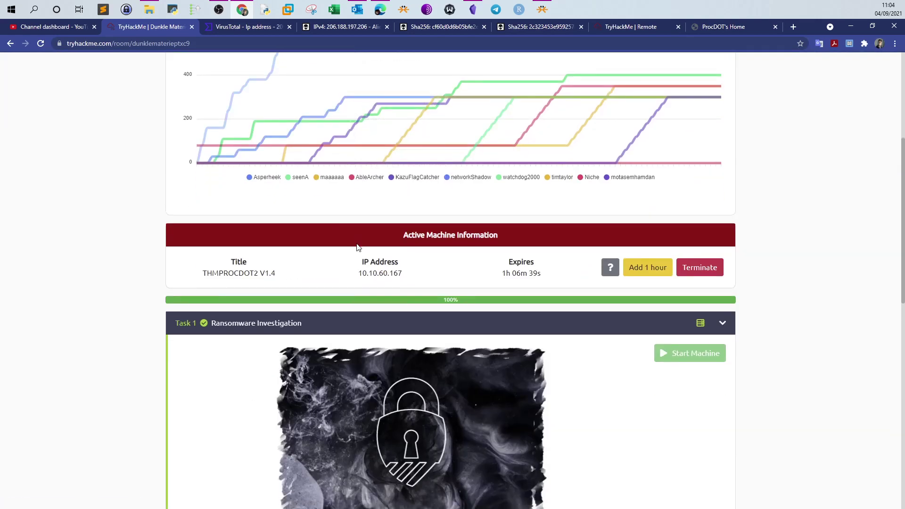
pyautogui.scroll(-6, 358, 246)
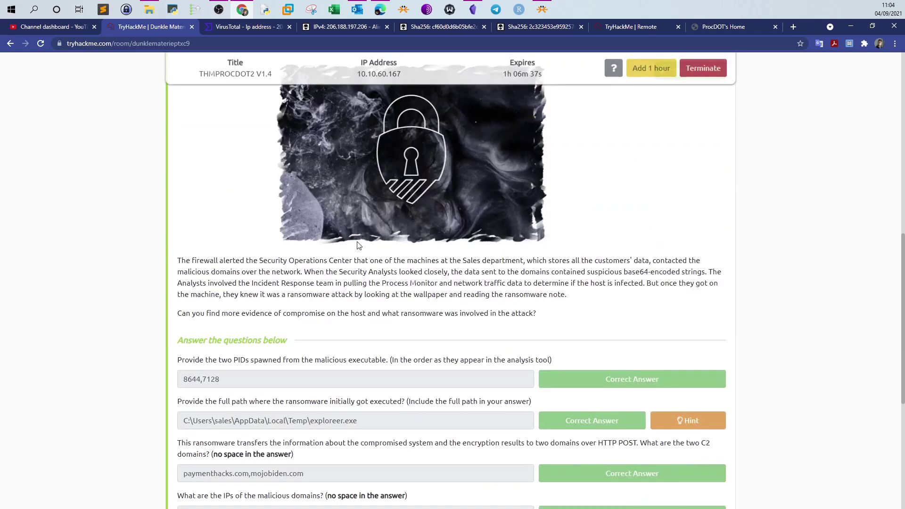